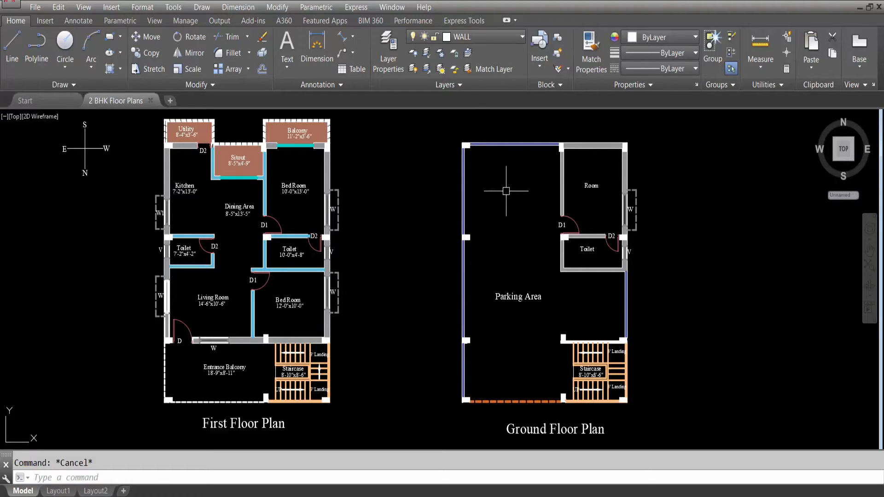
Step: Examine the front elevation, the first floor and ground floor plans, and the compass directions beside them
scroll(495, 271, "down", 5)
scroll(331, 258, "up", 2)
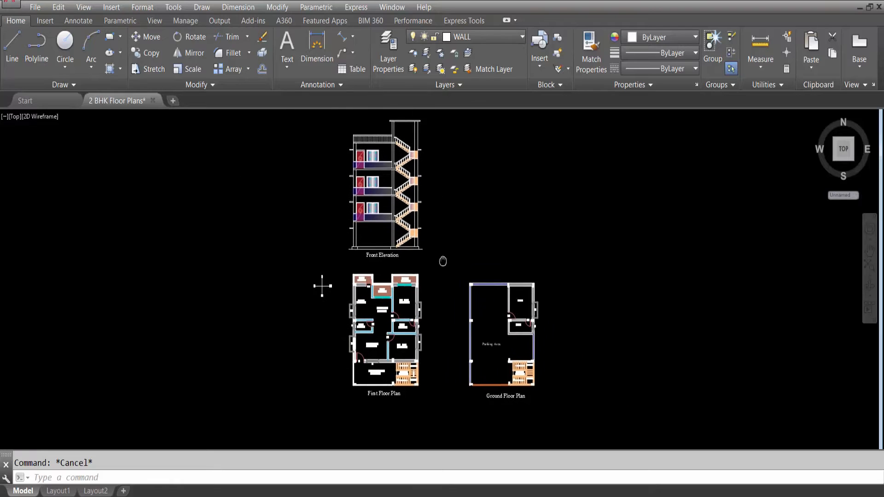
scroll(378, 205, "up", 2)
middle_click_drag(377, 206, 366, 256)
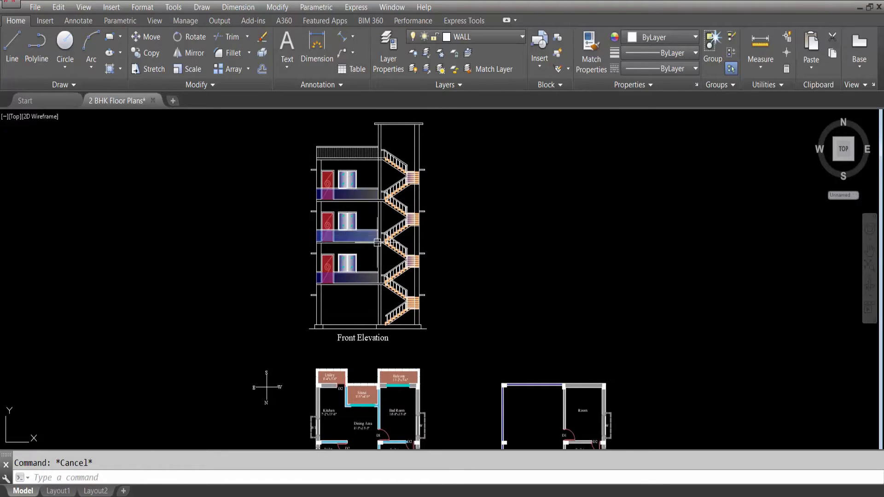
scroll(386, 167, "down", 2)
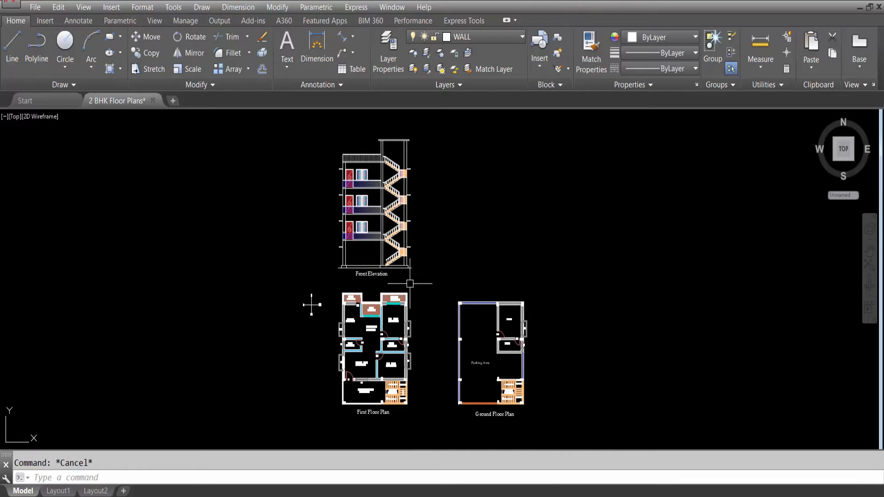
scroll(381, 410, "up", 2)
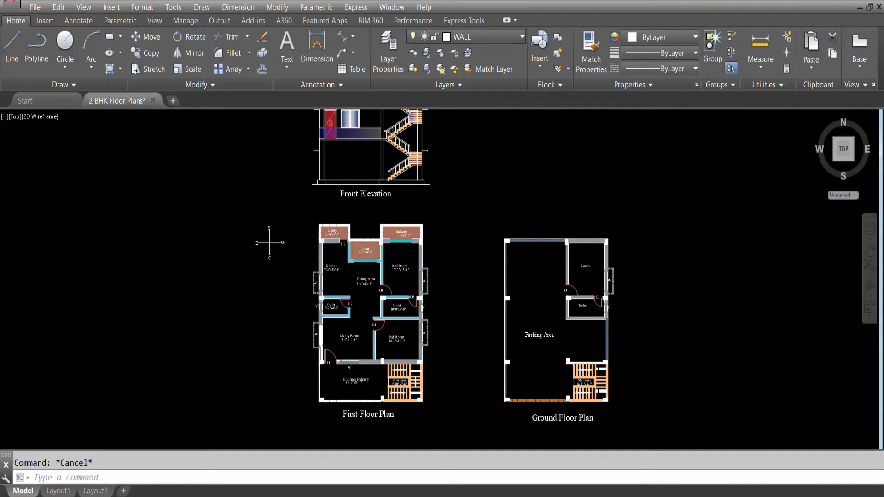
scroll(621, 435, "up", 2)
scroll(553, 382, "down", 2)
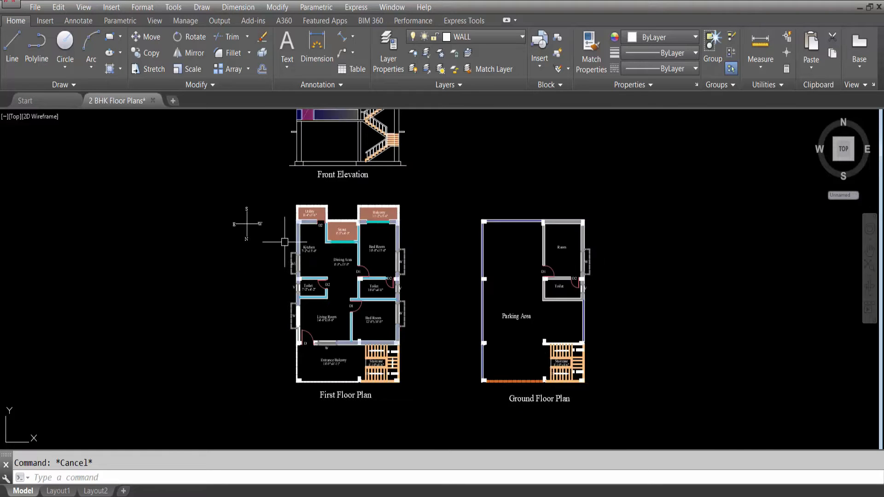
scroll(272, 235, "up", 2)
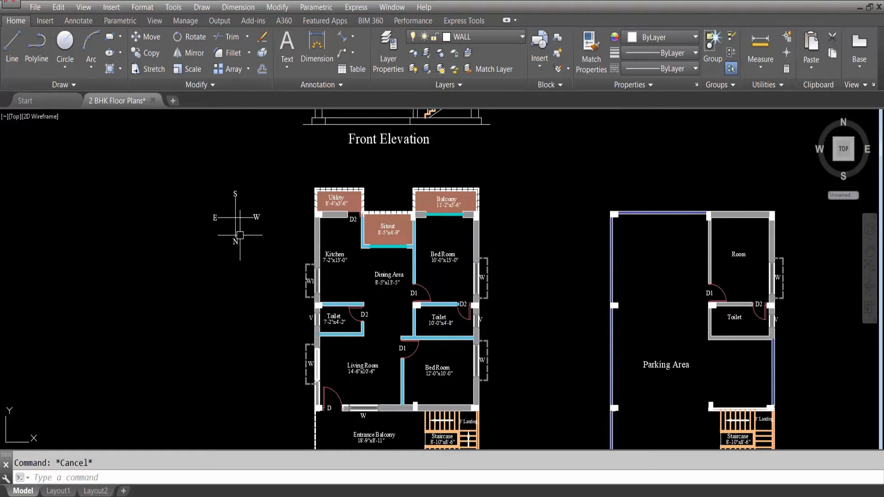
scroll(250, 135, "down", 2)
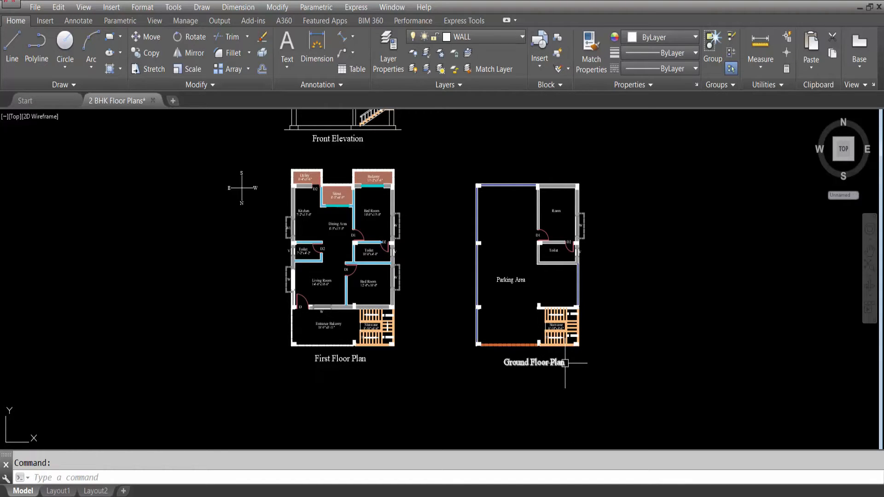
Step: Measure the thickness of the staircase's outer wall beside the dashed parking entrance in the ground floor plan
scroll(545, 344, "up", 5)
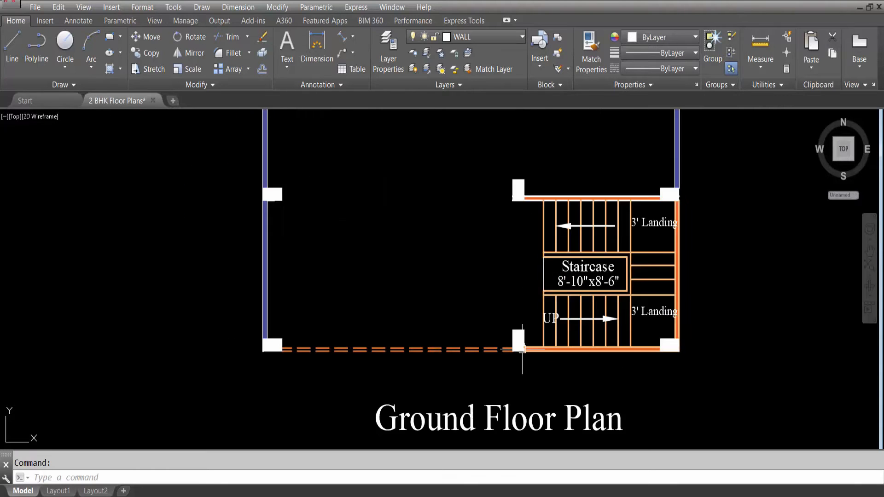
scroll(521, 348, "up", 4)
scroll(522, 350, "down", 2)
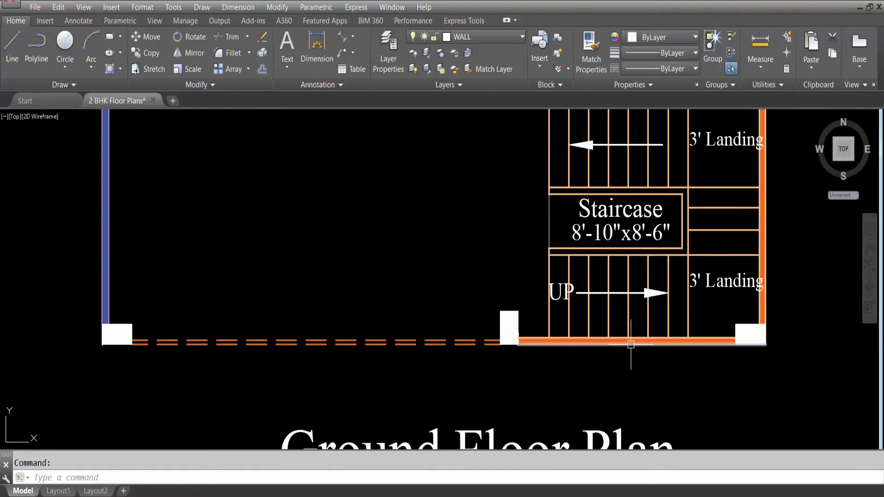
left_click(352, 37)
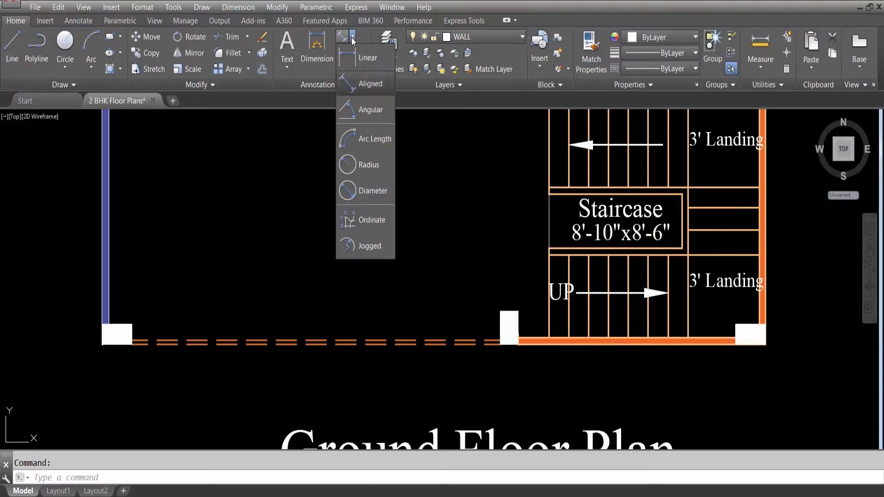
left_click(359, 59)
scroll(534, 343, "up", 2)
left_click(533, 342)
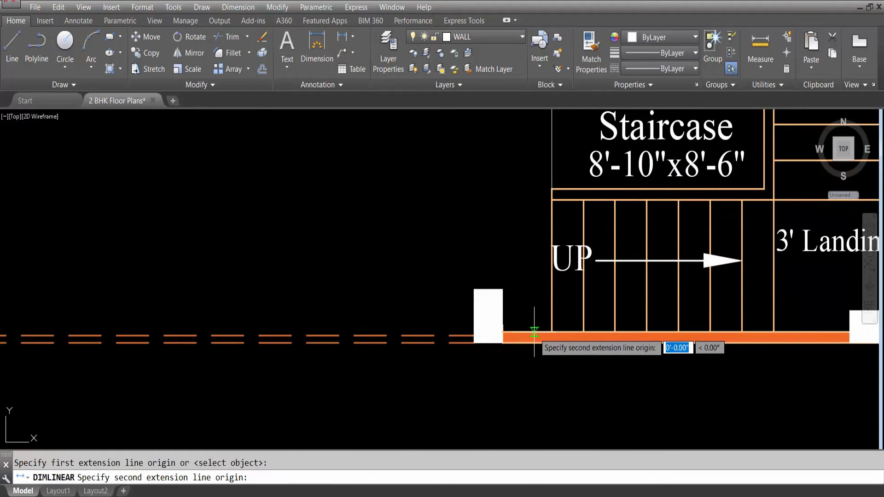
left_click(474, 343)
scroll(513, 345, "down", 3)
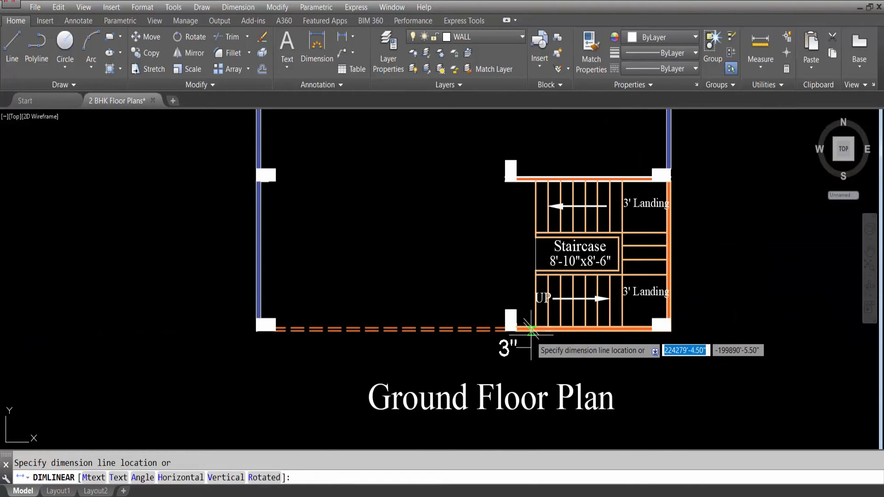
key("Escape")
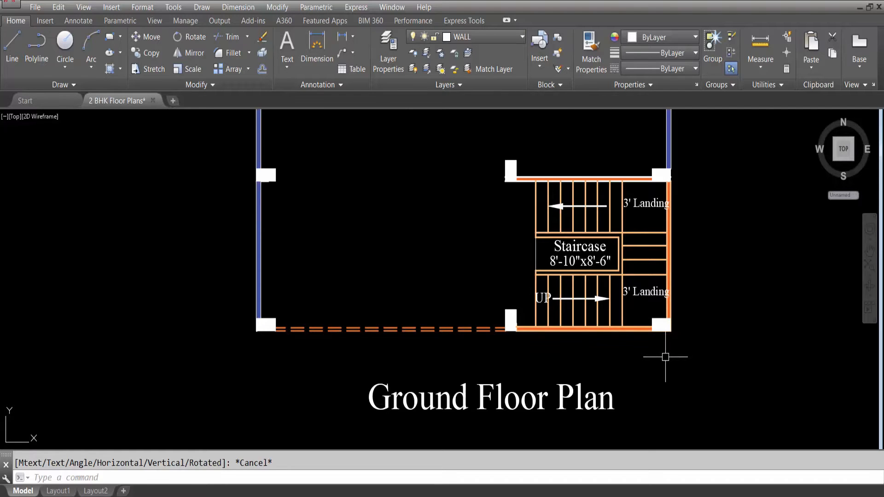
Step: Examine the ground floor plan's parking entrance, room, toilet and staircase alongside the first floor layout
scroll(665, 357, "down", 3)
scroll(584, 340, "up", 3)
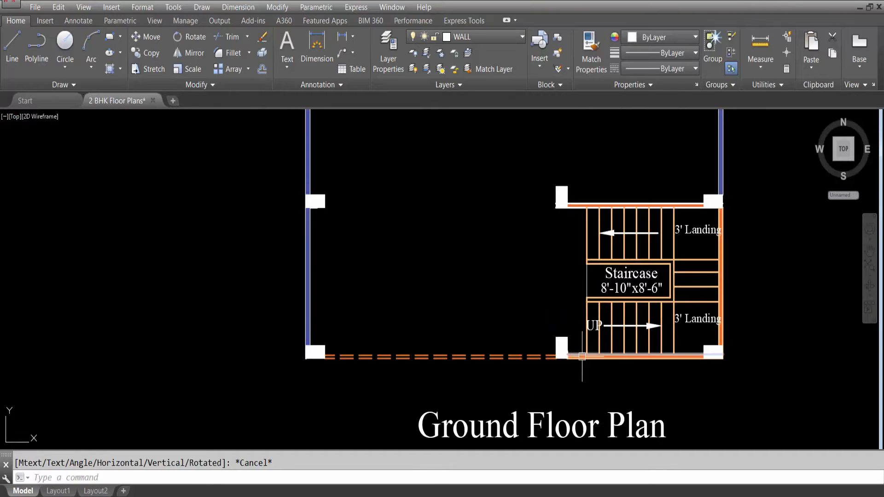
scroll(713, 306, "down", 2)
scroll(713, 306, "down", 2)
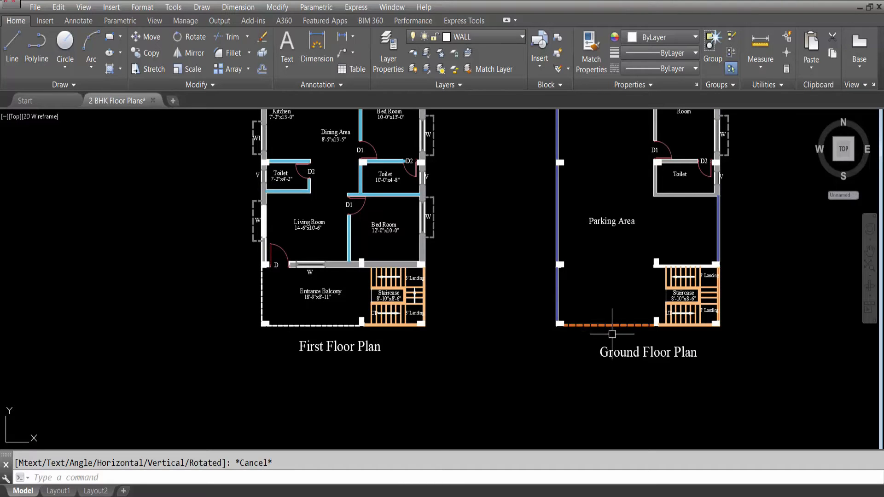
scroll(612, 334, "down", 2)
scroll(601, 244, "up", 2)
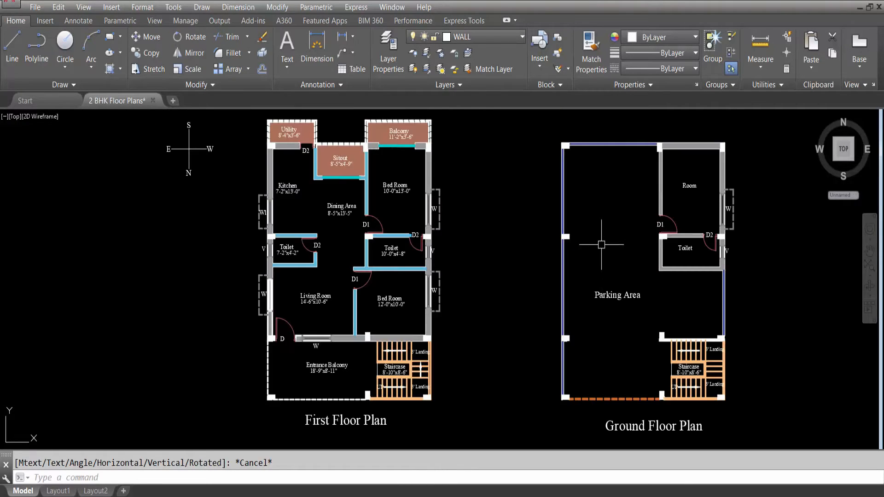
scroll(689, 193, "up", 2)
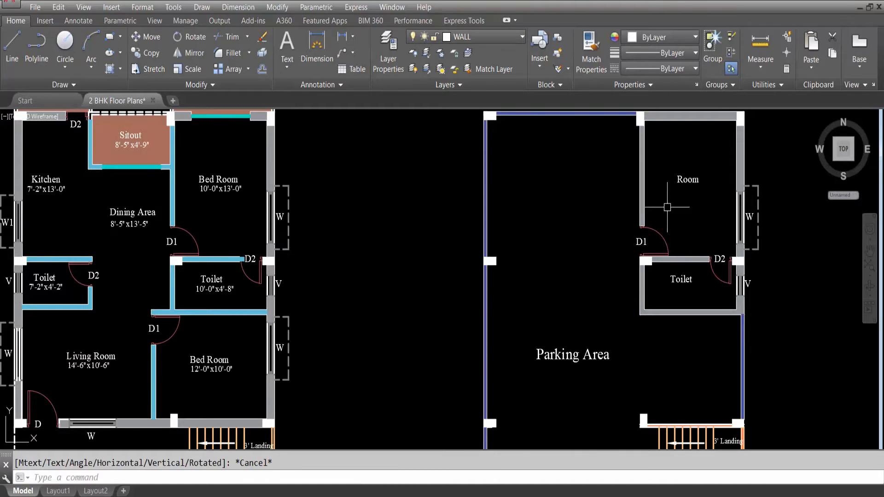
scroll(651, 172, "down", 2)
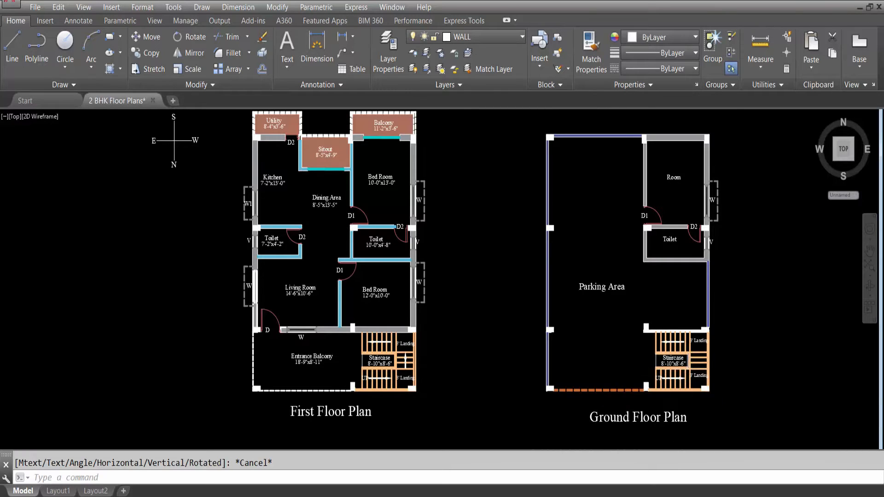
scroll(689, 371, "up", 2)
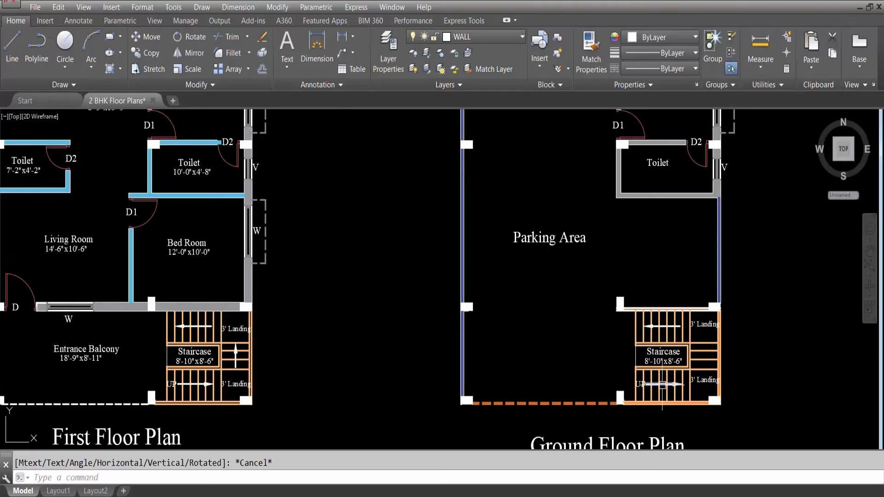
scroll(661, 386, "up", 2)
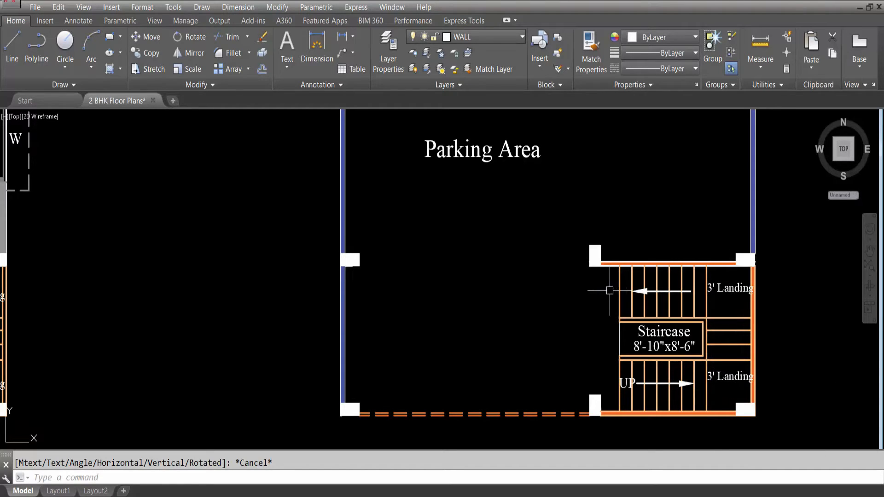
scroll(611, 284, "down", 2)
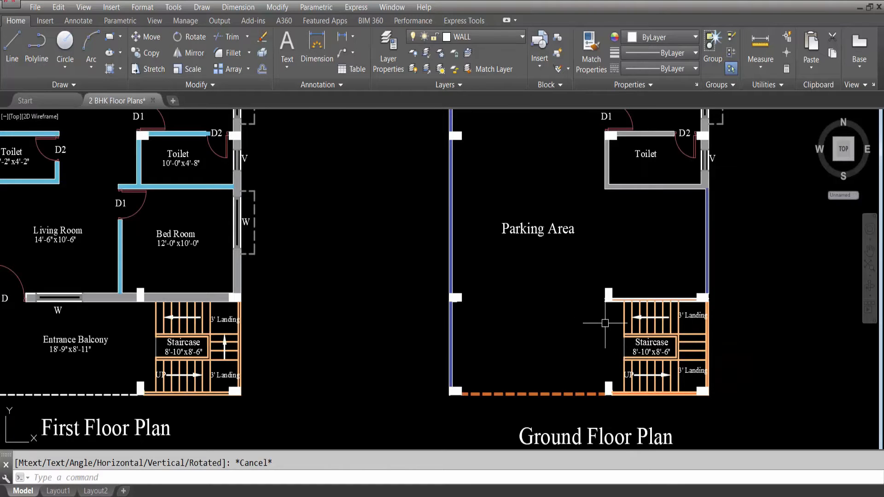
scroll(596, 316, "down", 2)
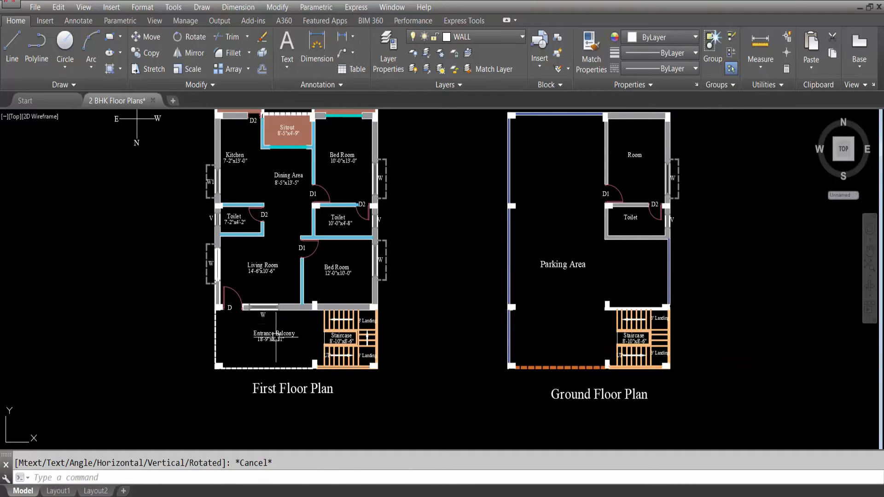
key("Escape")
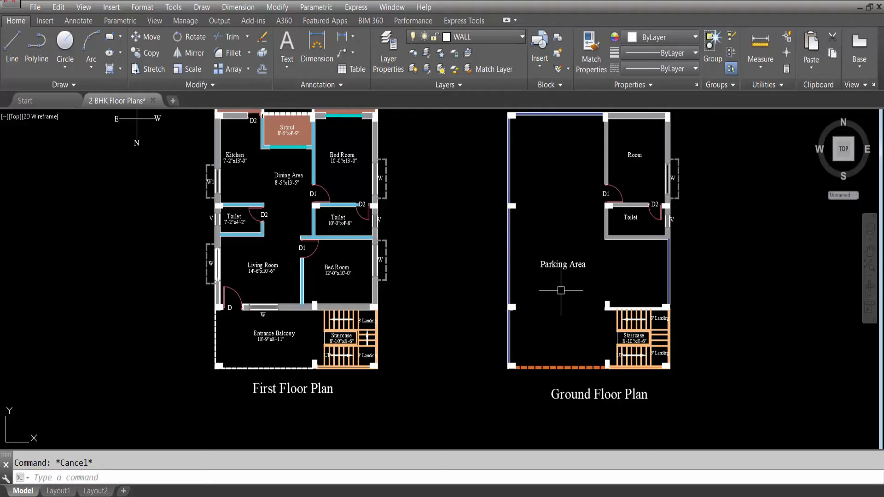
middle_click_drag(560, 290, 629, 319)
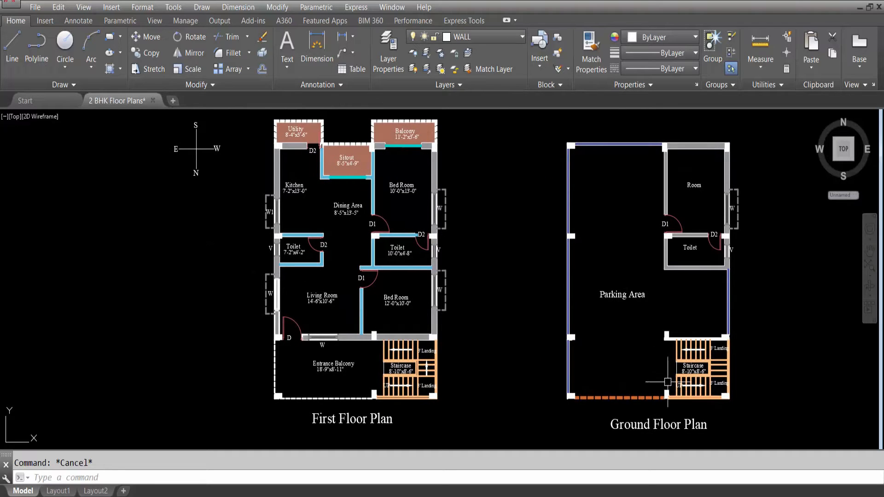
Step: Place a linear dimension across the width of the parking area's corner column, at the end opposite the entrance
scroll(573, 151, "up", 4)
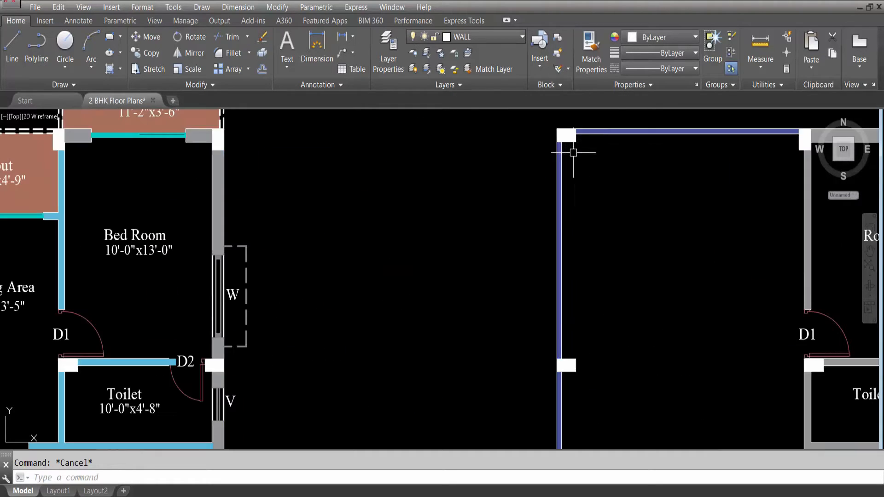
left_click(350, 36)
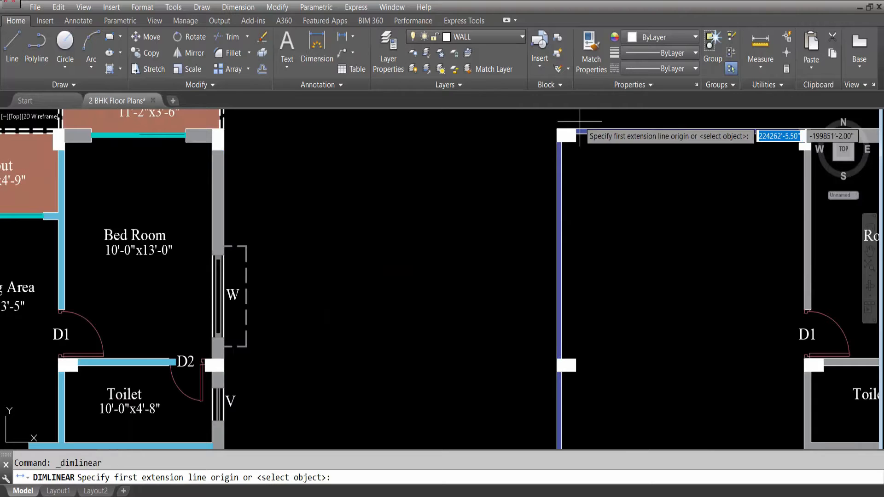
scroll(568, 134, "up", 3)
left_click(521, 142)
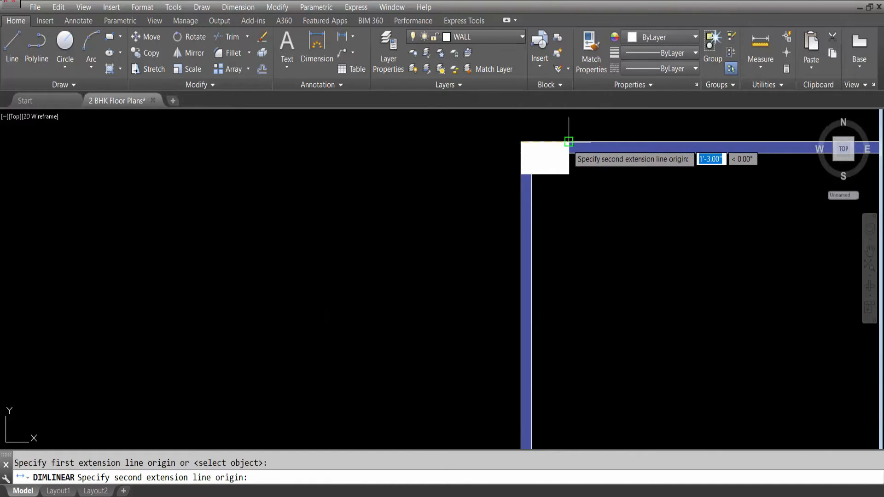
left_click(568, 143)
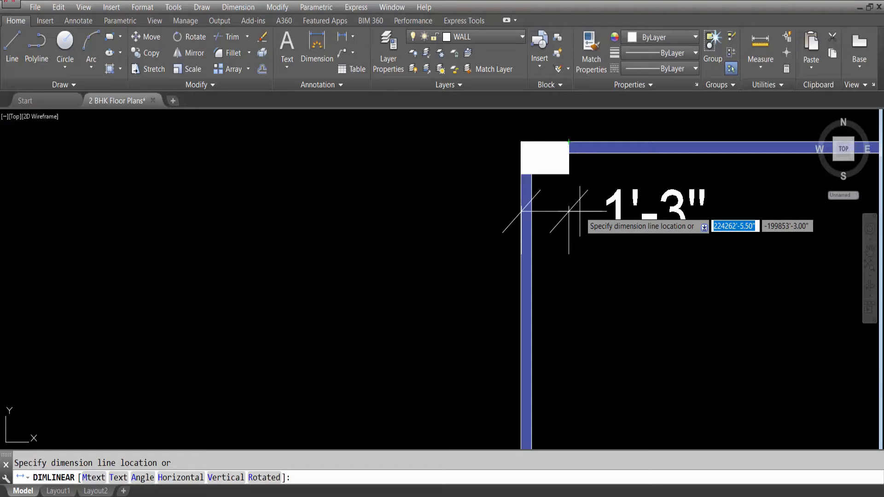
left_click(569, 211)
Step: Measure the depth of the same corner column with a linear dimension without placing it
key("Return")
left_click(521, 142)
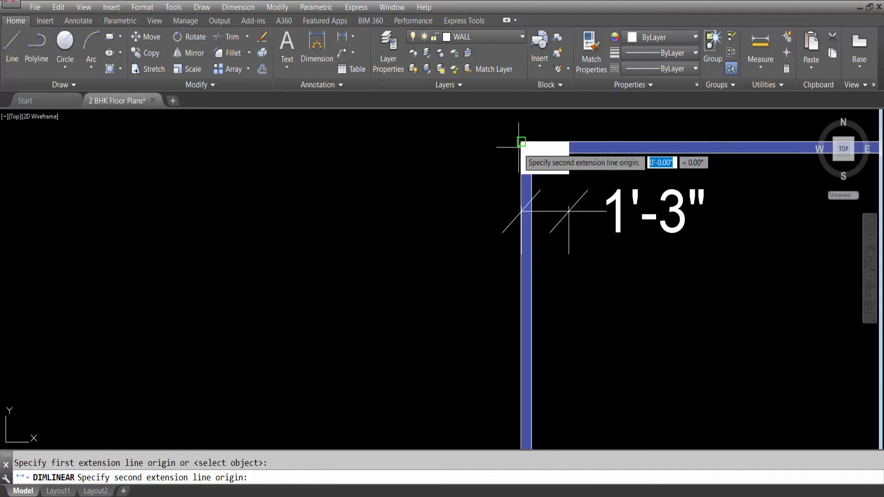
left_click(521, 174)
key("Escape")
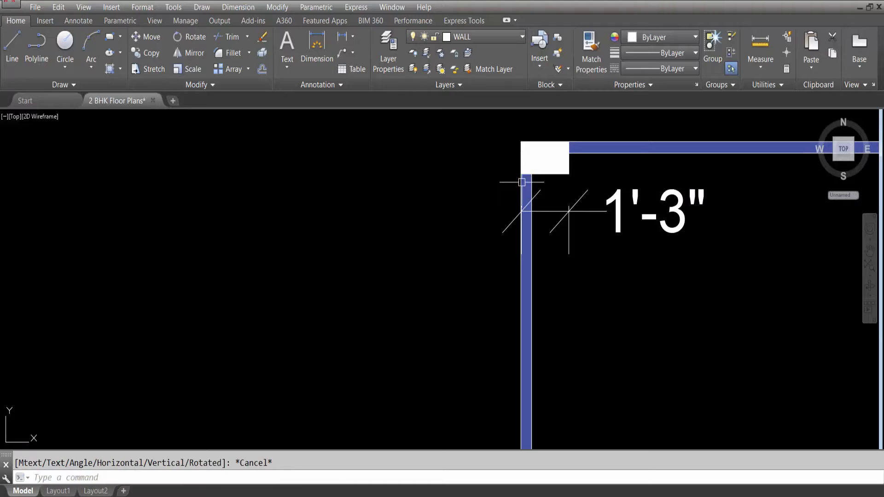
Step: Delete the width dimension from the corner column
left_click(632, 209)
left_click(598, 220)
key("Delete")
Step: Measure the thickness of the blue parking area wall between the corner column and the room
scroll(557, 162, "down", 6)
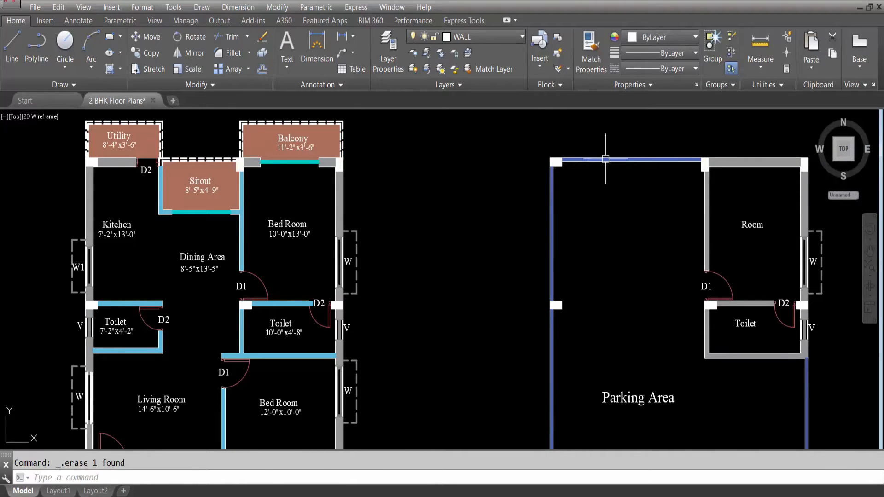
left_click(317, 46)
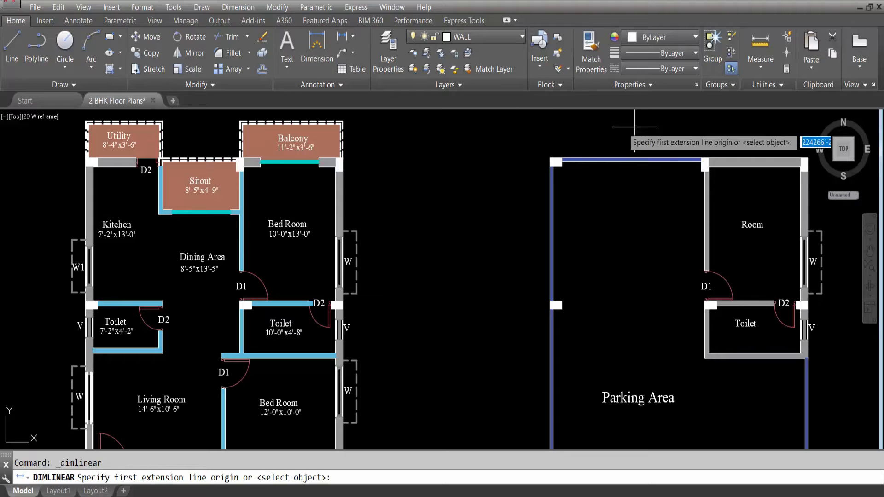
scroll(638, 158, "up", 3)
left_click(630, 162)
left_click(624, 169)
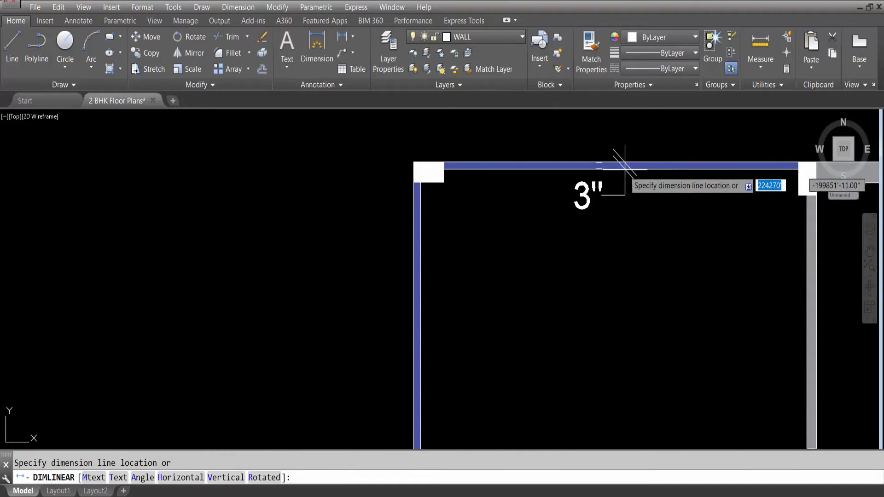
scroll(625, 169, "down", 6)
key("Escape")
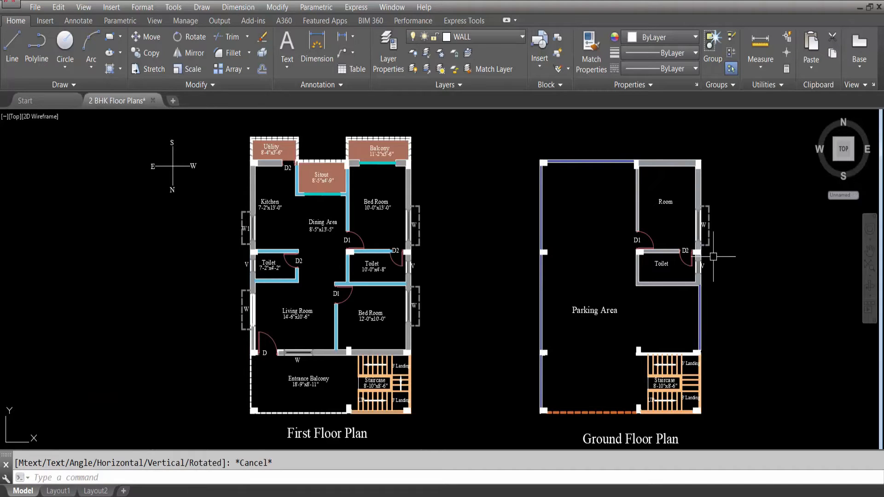
scroll(670, 187, "up", 2)
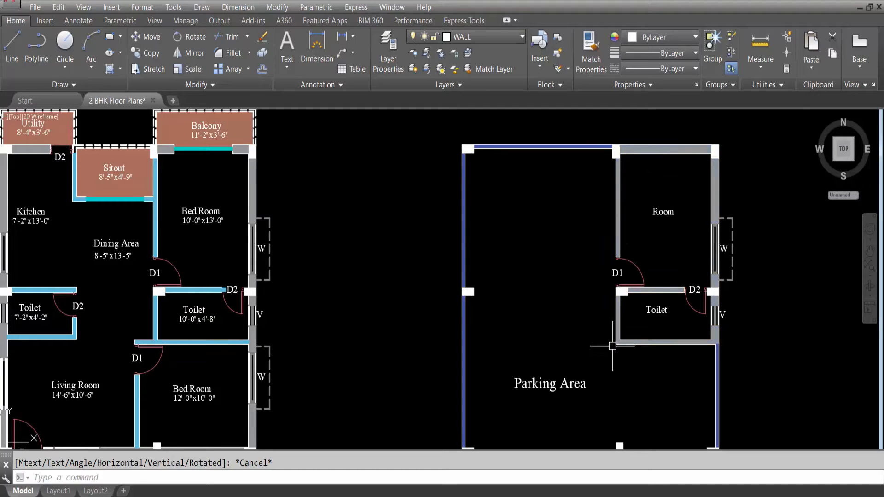
Step: Examine the ground floor plan's room, toilet, parking area and staircase
scroll(705, 246, "down", 2)
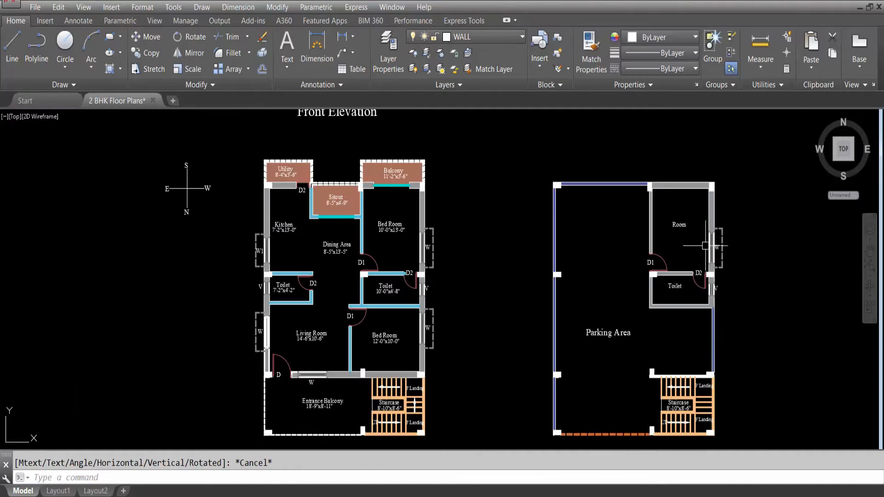
scroll(720, 376, "up", 6)
scroll(713, 409, "down", 4)
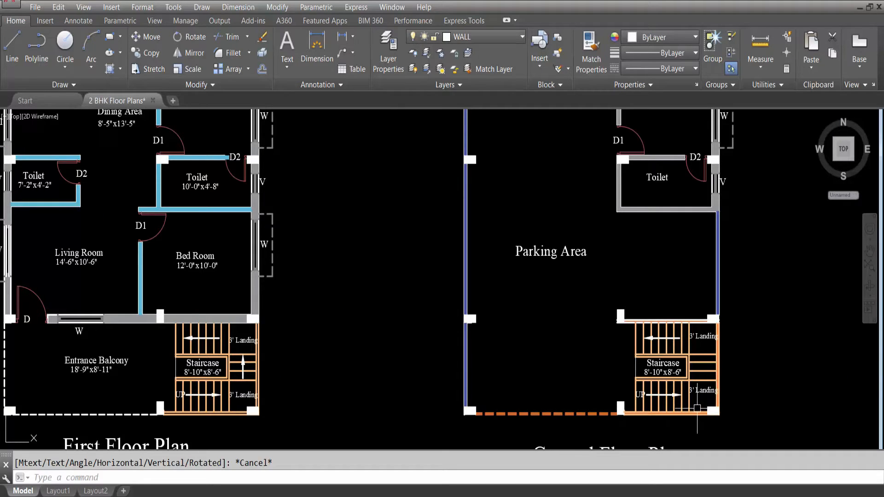
scroll(663, 319, "up", 2)
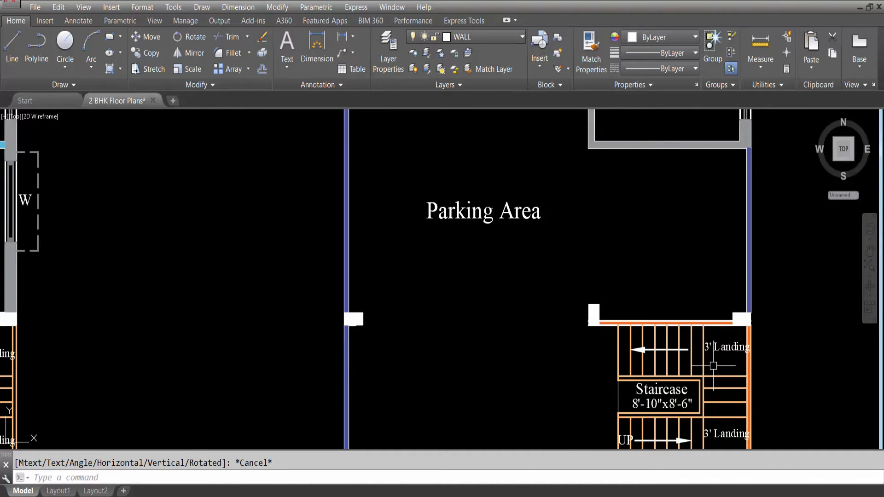
scroll(718, 364, "down", 2)
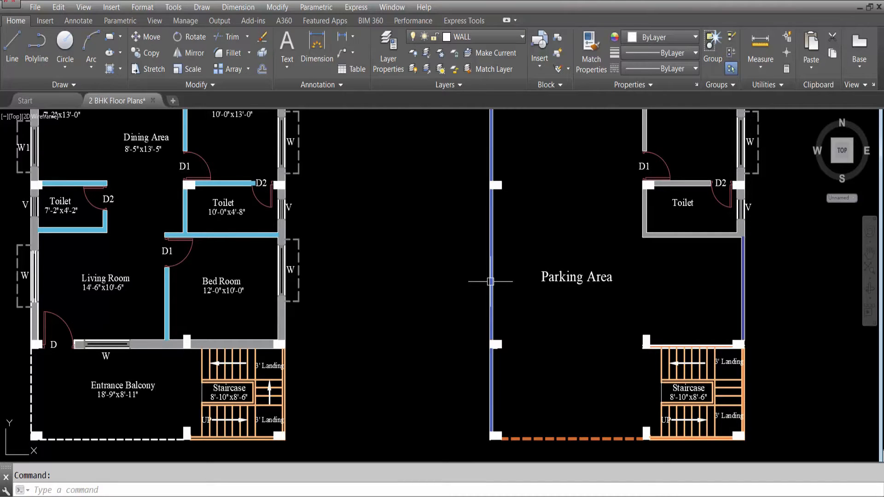
scroll(486, 283, "down", 2)
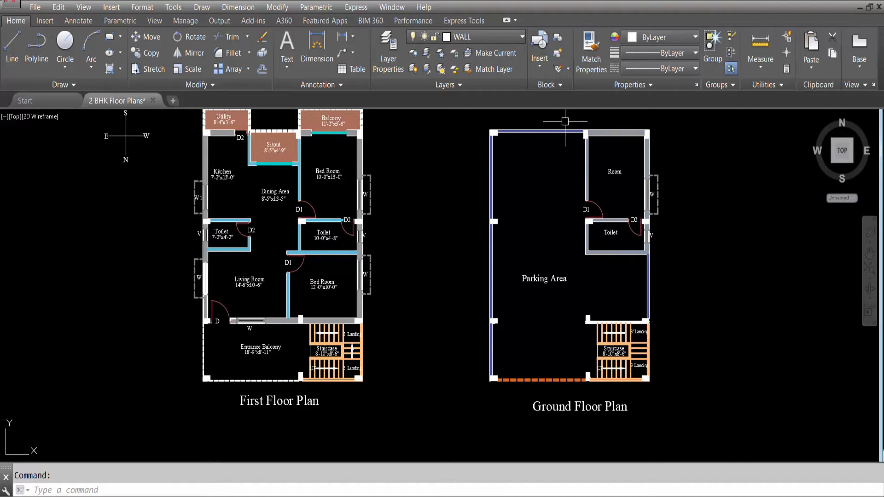
Step: Place a linear dimension across the width of the parking area's corner column, at the end opposite the entrance
scroll(500, 119, "up", 3)
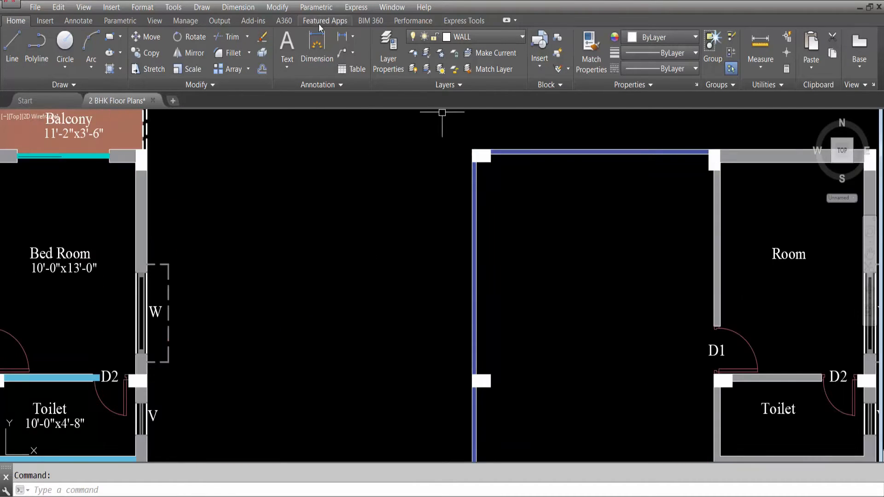
left_click(316, 44)
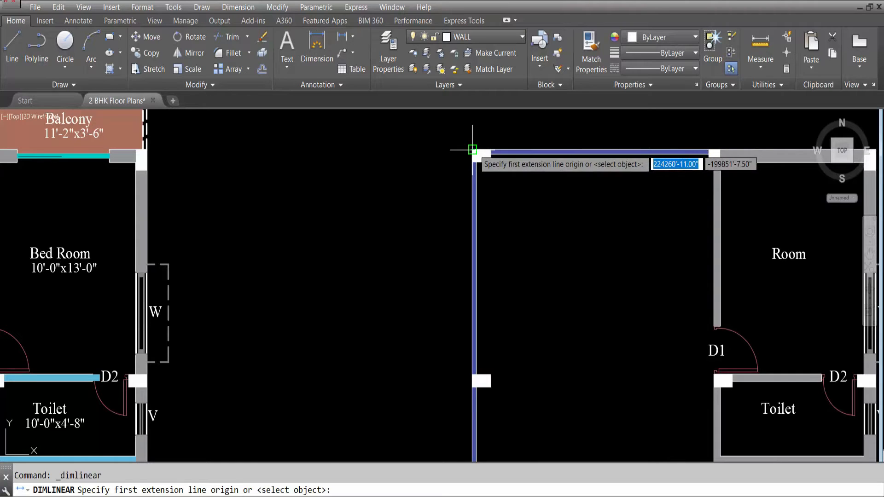
left_click(472, 149)
left_click(490, 150)
left_click(478, 125)
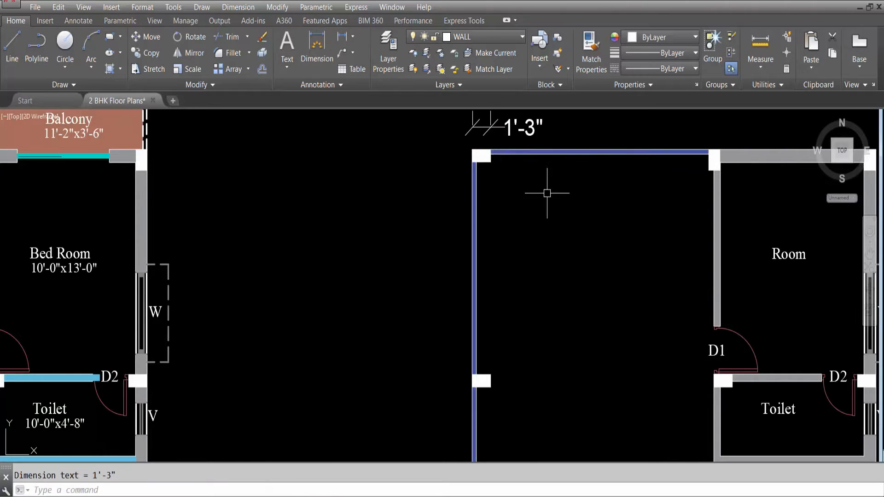
Step: Place a linear dimension along the depth of the same corner column, outside the parking area wall
key("Return")
left_click(472, 149)
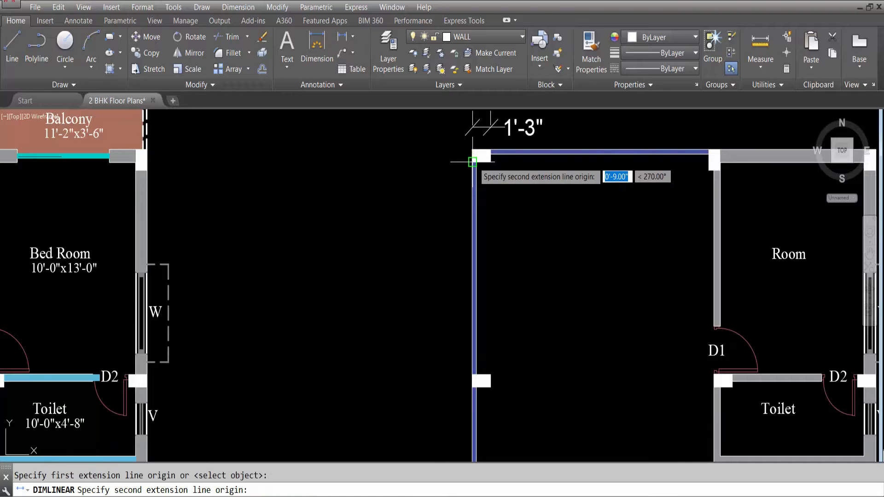
left_click(473, 161)
left_click(452, 160)
Step: Delete both the width and depth dimensions from the corner column
left_click(449, 184)
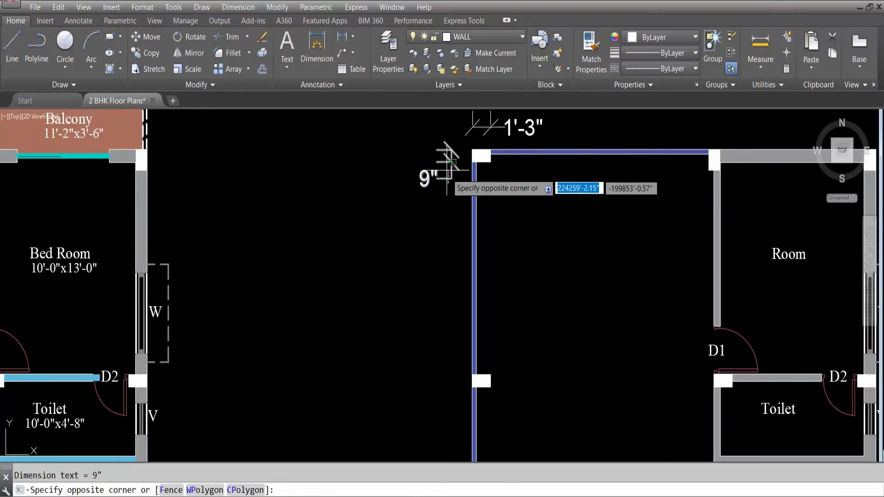
left_click(486, 127)
key("Delete")
Step: Examine the ground floor plan's window and ventilator side, toilet, parking entrance and staircase landings, comparing them with the overall layout
scroll(460, 151, "down", 4)
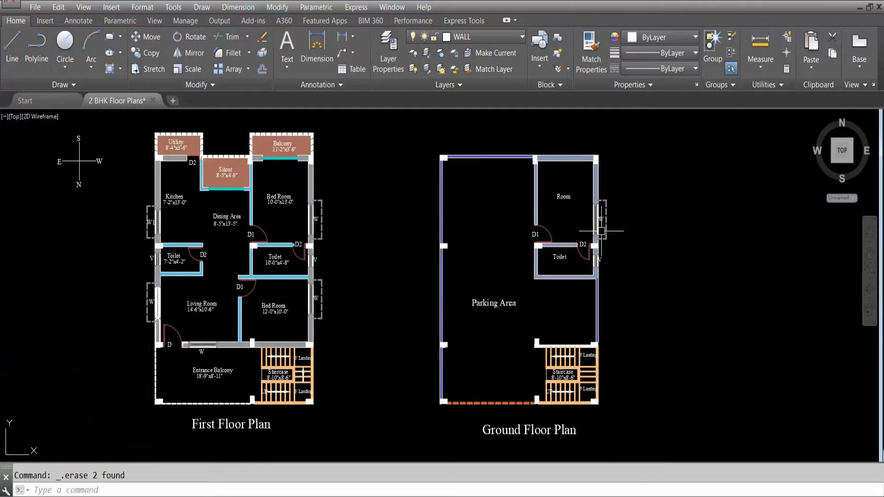
scroll(605, 269, "up", 2)
scroll(617, 276, "down", 2)
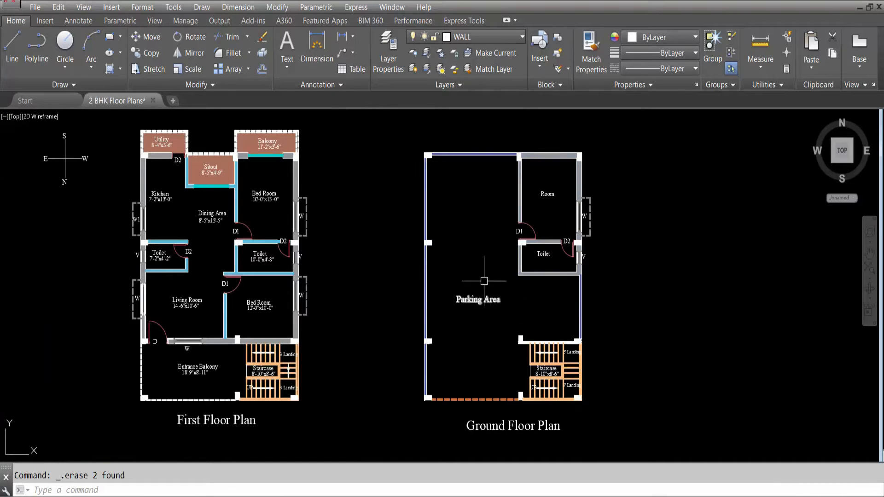
scroll(528, 150, "up", 2)
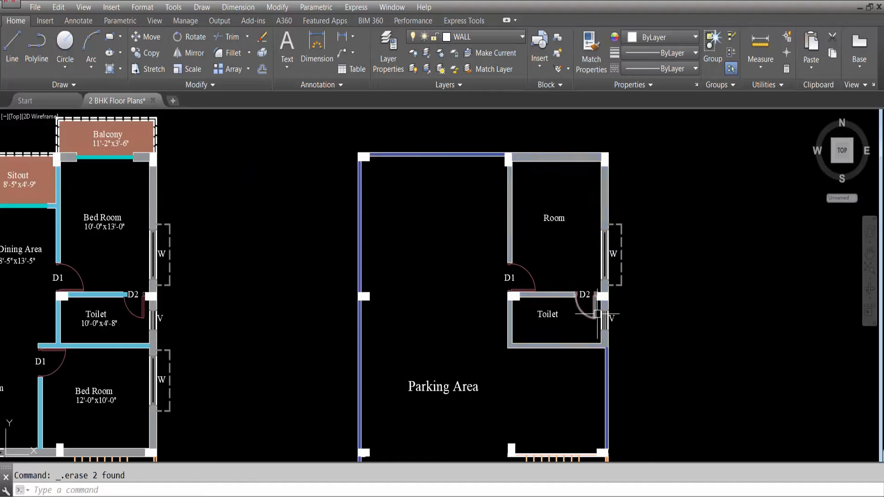
scroll(347, 155, "down", 2)
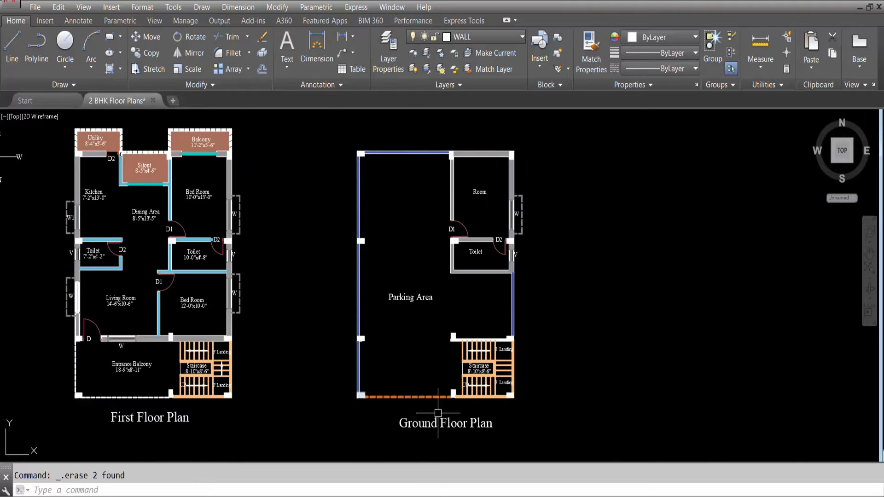
scroll(424, 406, "up", 4)
scroll(422, 397, "down", 4)
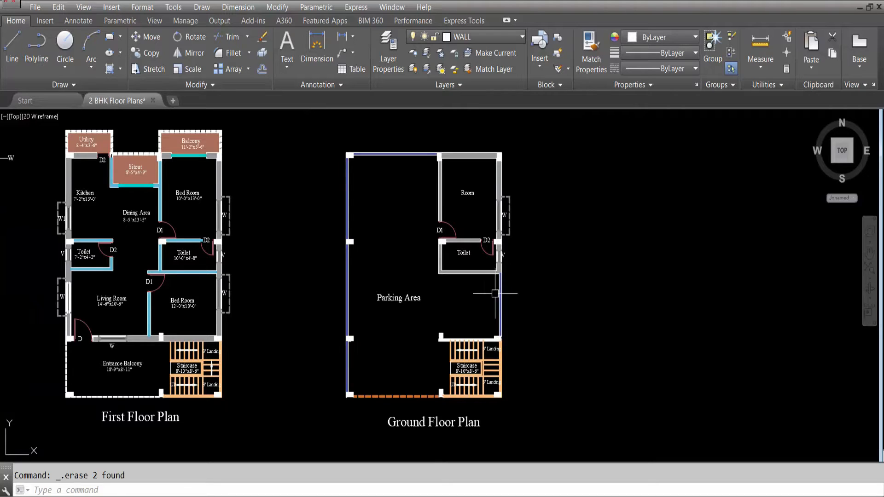
scroll(495, 336, "up", 2)
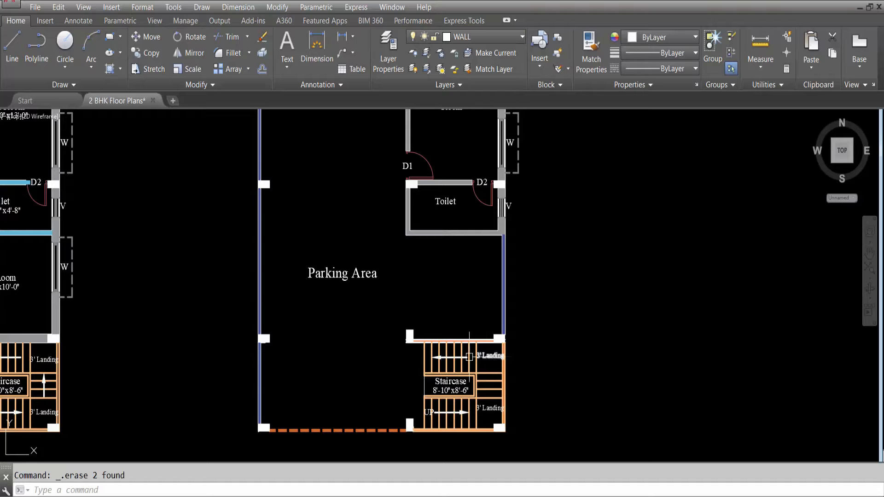
scroll(248, 295, "down", 4)
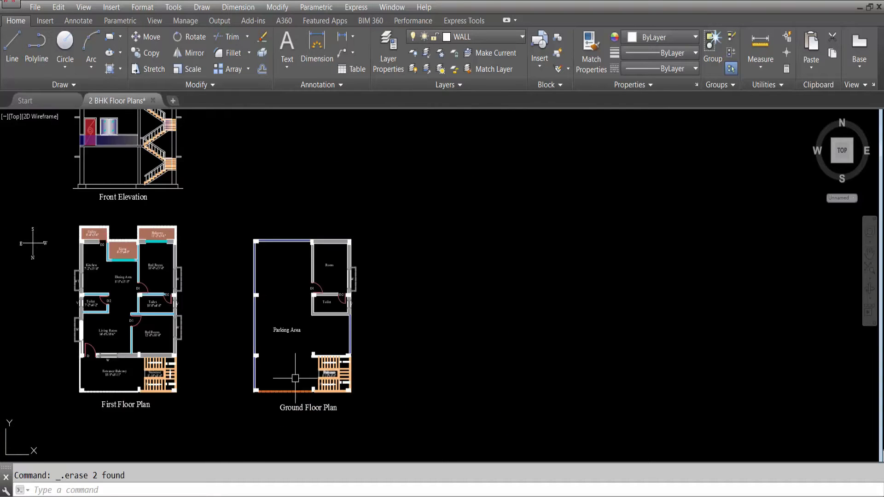
scroll(30, 299, "up", 4)
scroll(237, 363, "down", 4)
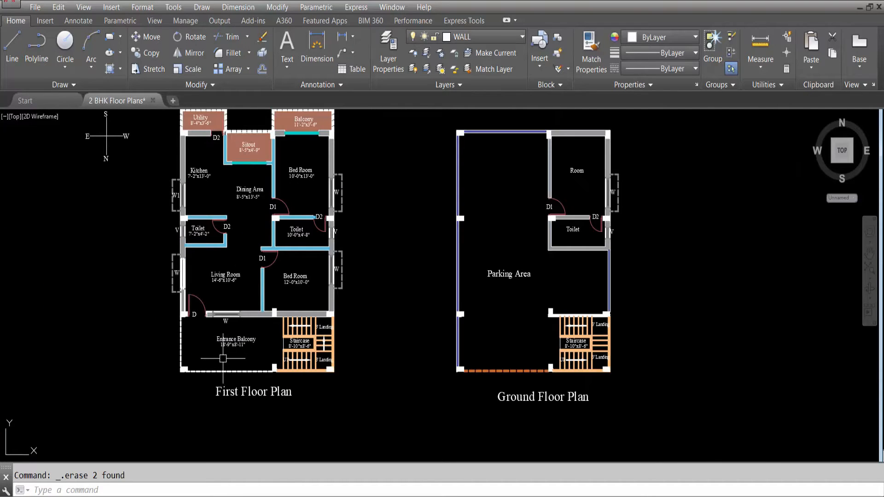
Step: Examine the first floor plan from the entrance balcony and staircase through the living room, dining area and toilets
scroll(205, 361, "up", 4)
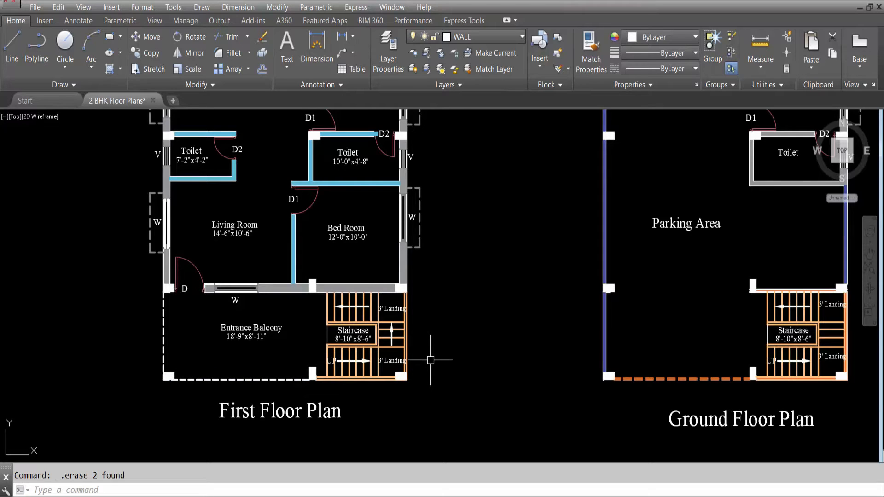
scroll(430, 360, "down", 2)
scroll(430, 360, "up", 2)
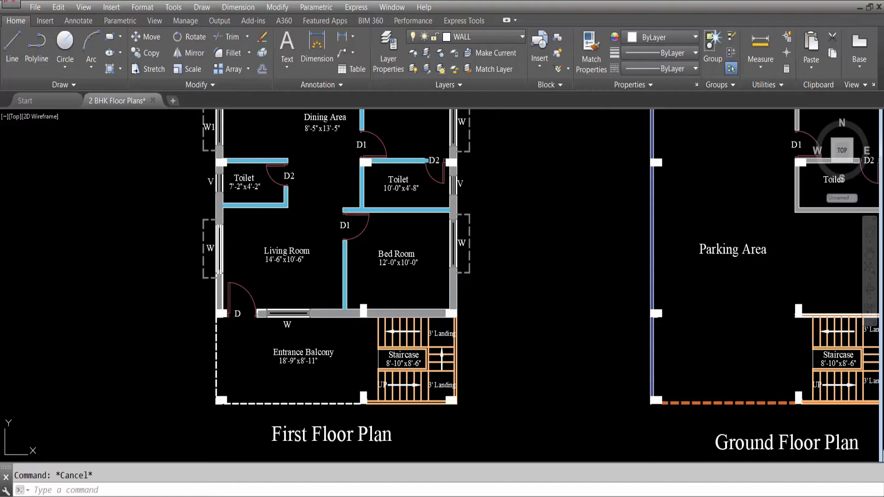
middle_click_drag(804, 395, 708, 392)
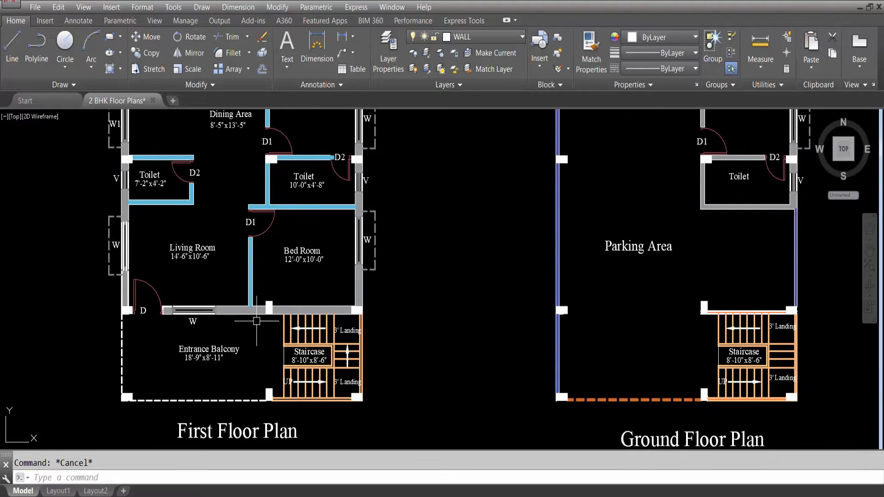
scroll(391, 373, "down", 2)
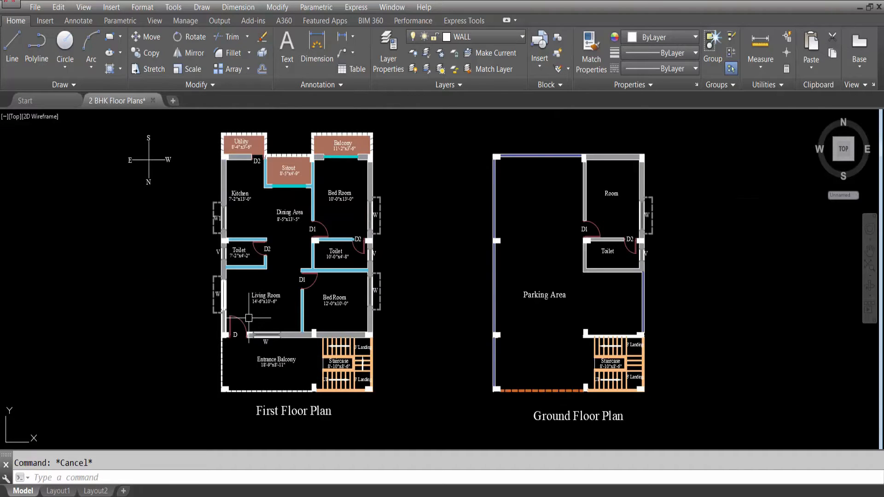
scroll(249, 318, "up", 2)
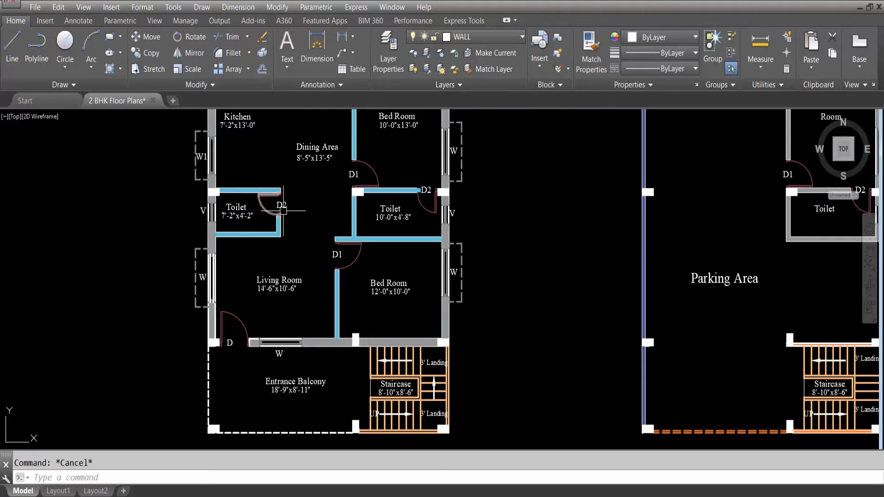
scroll(305, 319, "down", 2)
scroll(343, 205, "up", 2)
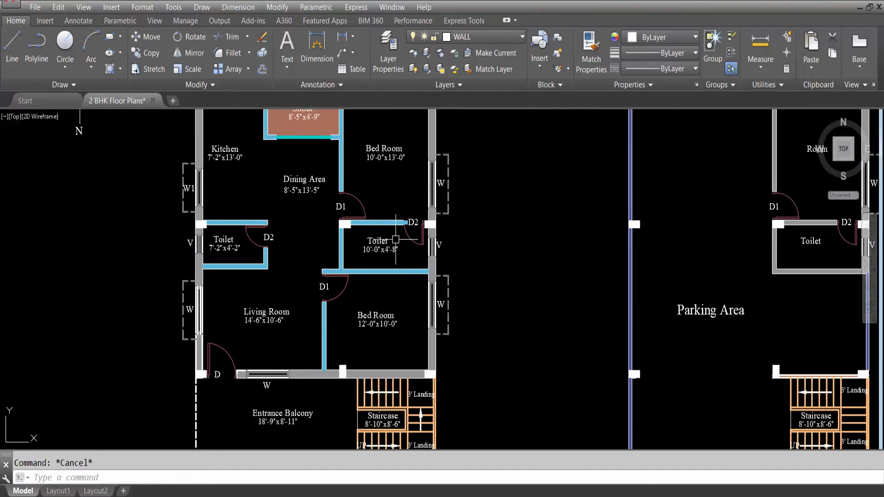
Step: Examine the first floor's rear bedroom, balcony, sitout, utility and kitchen, along with the outer walls
scroll(372, 286, "down", 2)
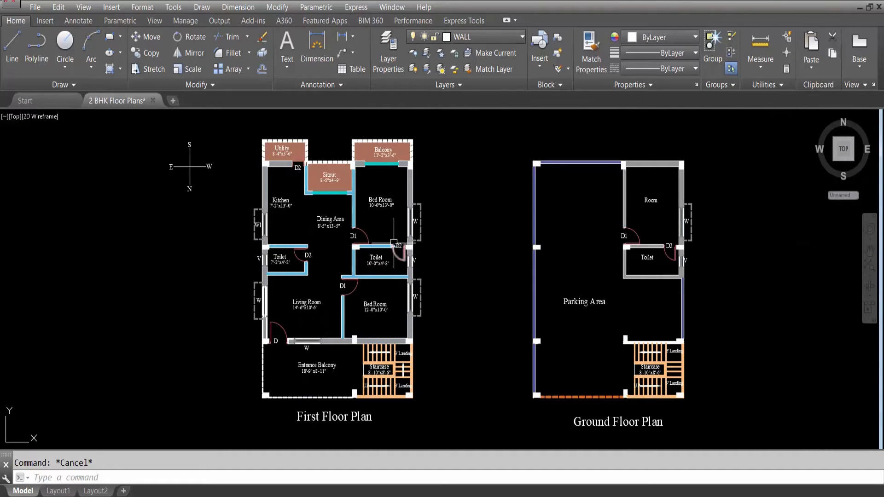
scroll(384, 156, "up", 2)
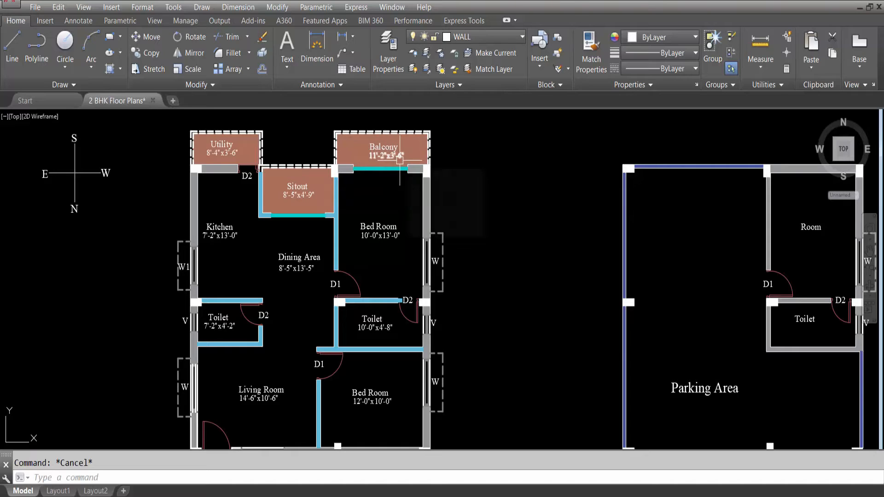
mouse_move(400, 159)
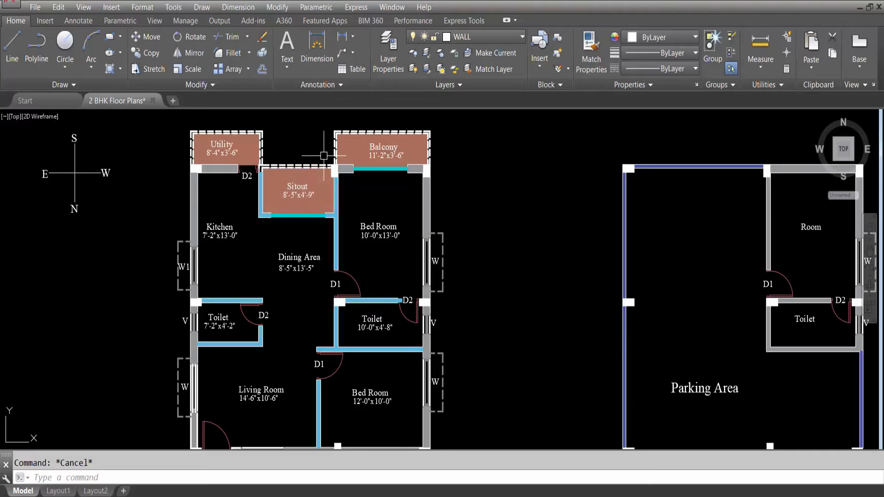
scroll(324, 155, "down", 5)
middle_click_drag(324, 207, 324, 252)
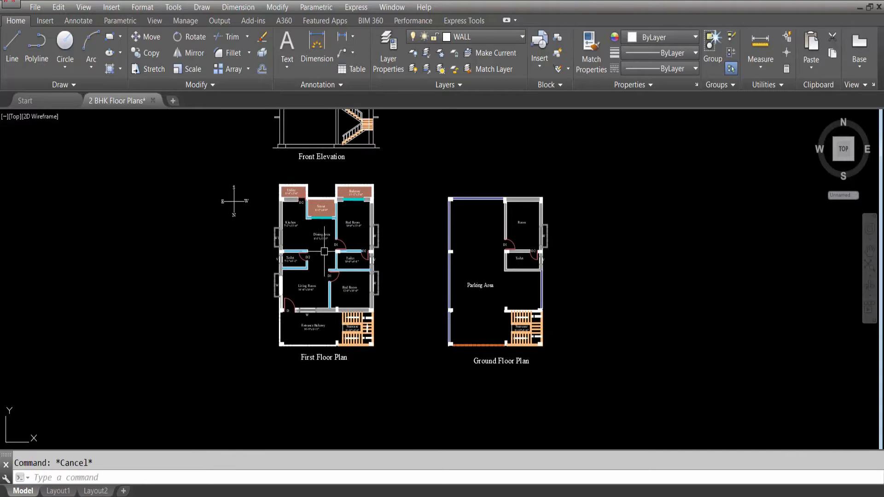
scroll(324, 251, "up", 2)
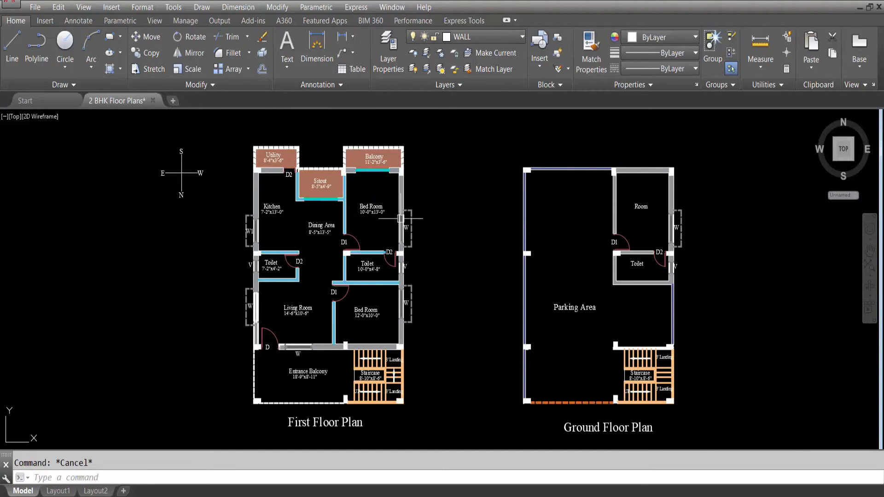
scroll(271, 208, "up", 2)
scroll(239, 159, "down", 2)
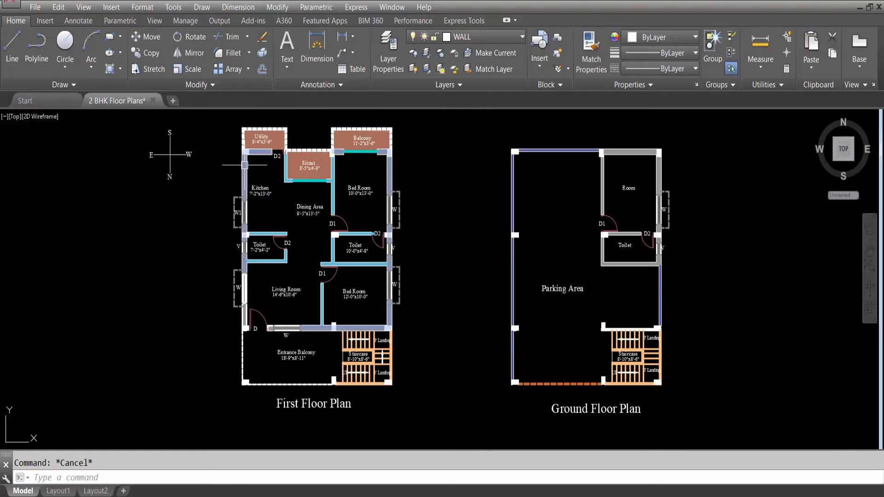
Step: Measure the width of kitchen window W1 on the first floor plan with a linear dimension without placing it
scroll(251, 227, "up", 4)
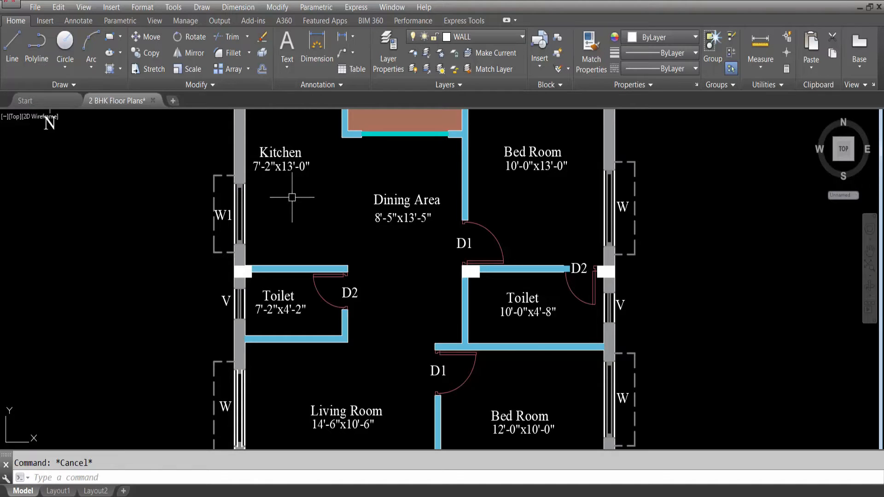
left_click(316, 46)
scroll(228, 185, "up", 2)
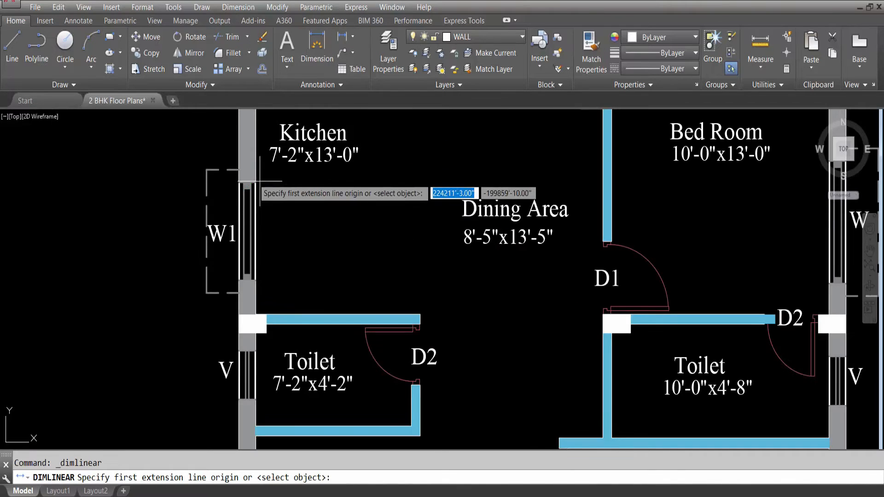
left_click(238, 182)
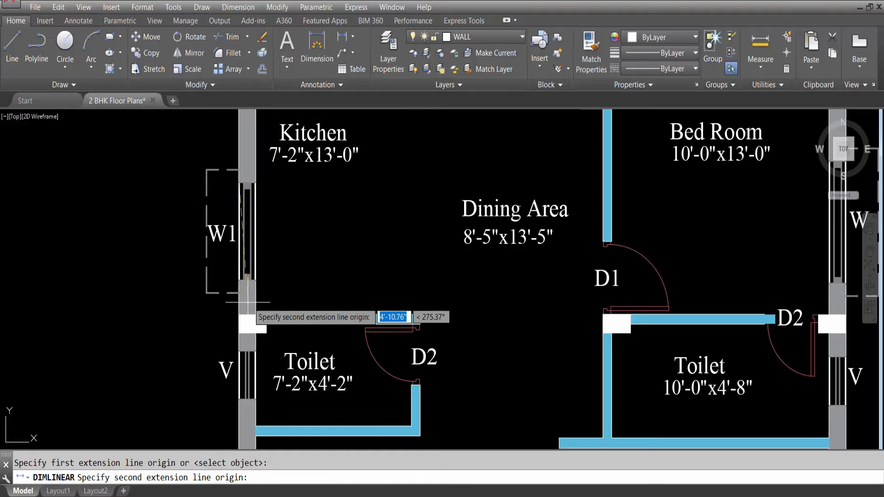
left_click(239, 280)
key("Escape")
Step: Measure the width of living room side window W on the first floor plan with a linear dimension without placing it
scroll(244, 170, "down", 4)
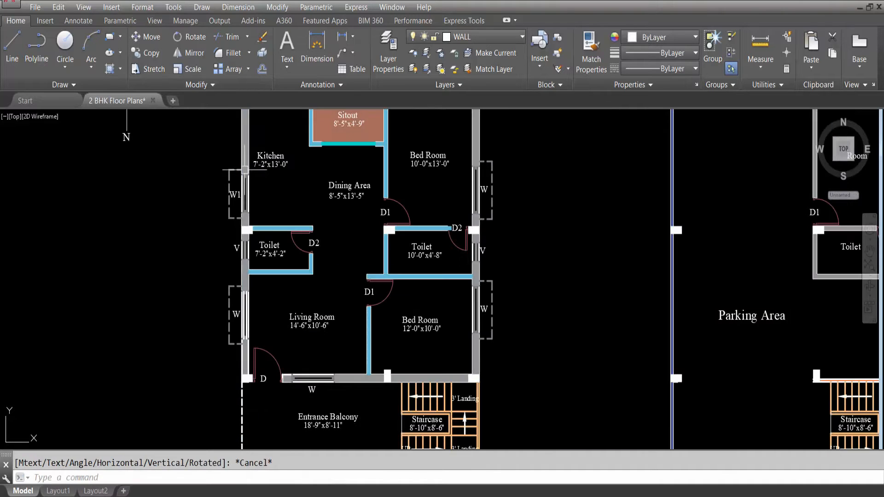
key("Return")
scroll(240, 291, "up", 4)
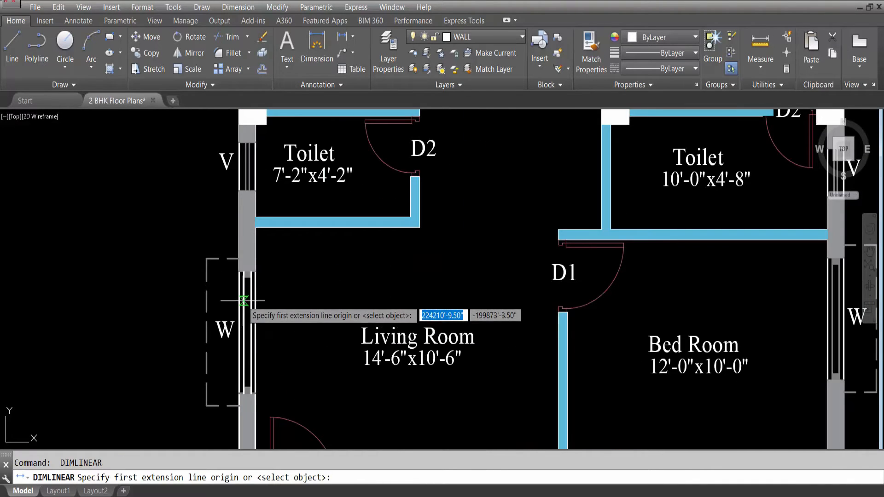
left_click(239, 271)
left_click(239, 393)
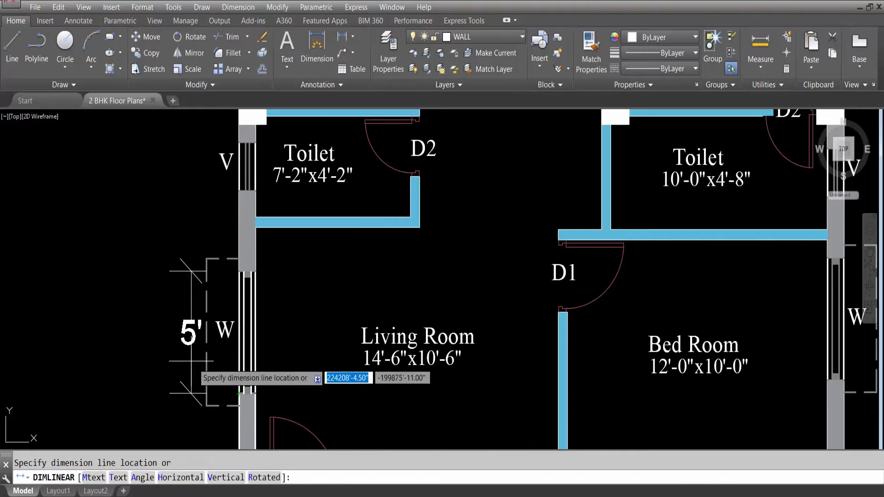
key("Escape")
scroll(182, 252, "down", 2)
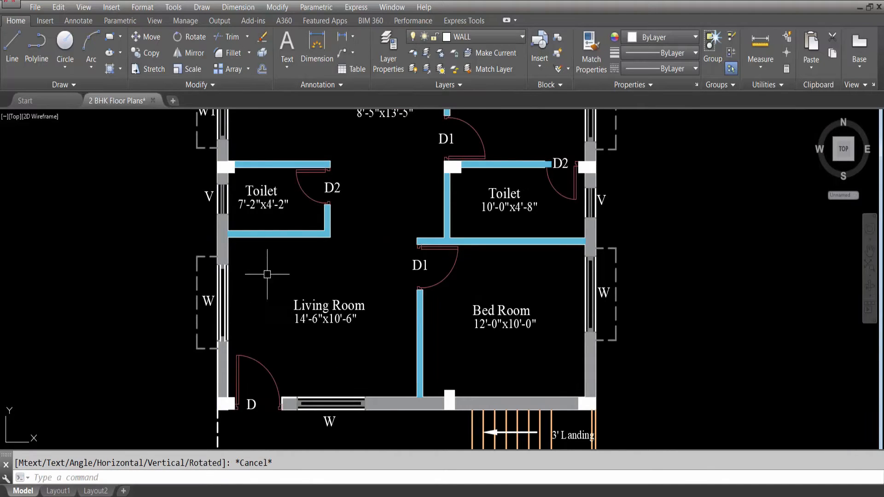
Step: Examine the overall layout of the first floor plan, ground floor plan and front elevation together
scroll(267, 271, "down", 2)
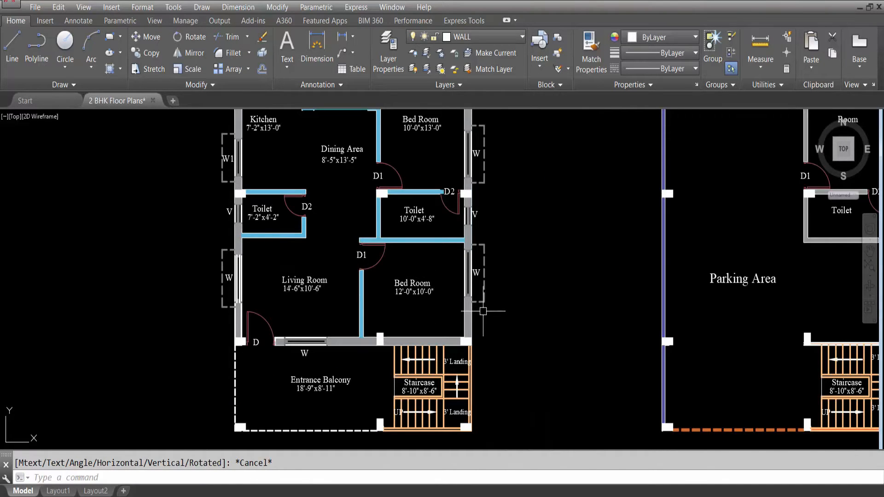
scroll(388, 366, "down", 1)
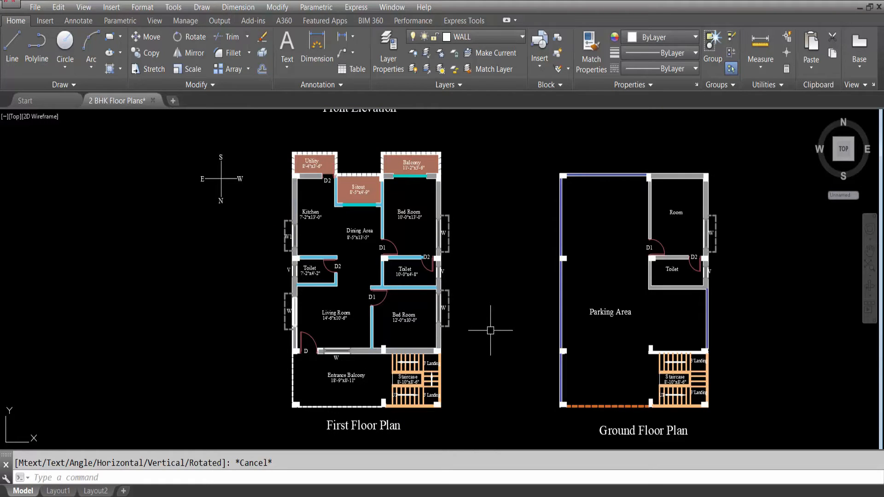
scroll(339, 341, "down", 3)
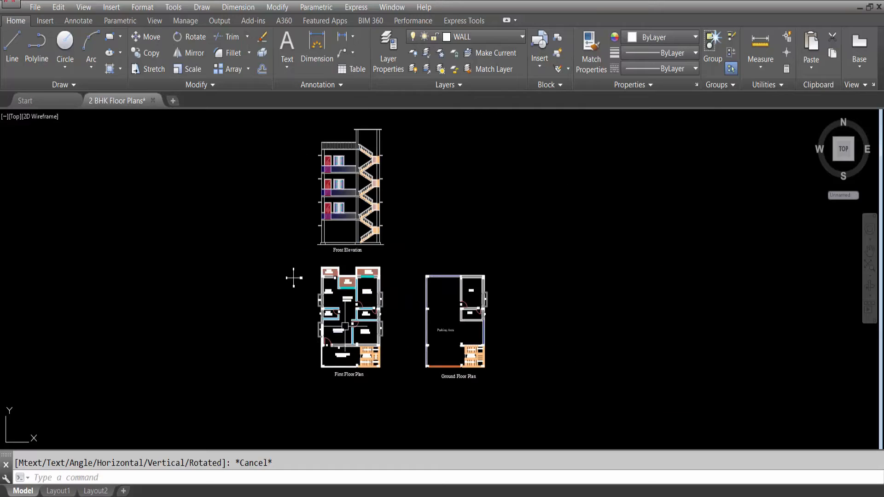
middle_click_drag(293, 278, 294, 317)
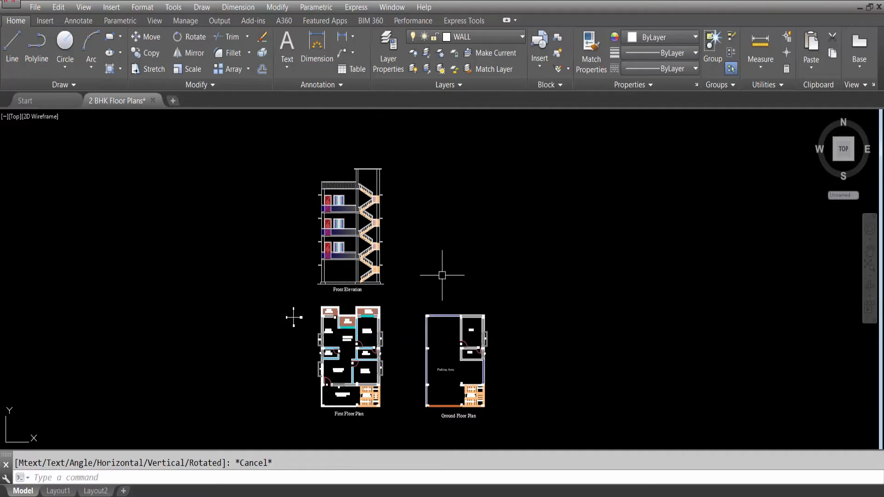
key("Escape")
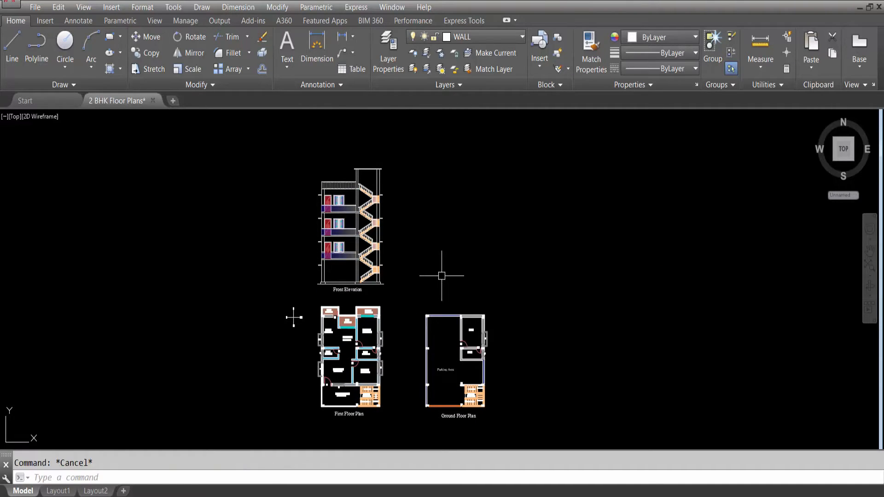
scroll(349, 414, "up", 2)
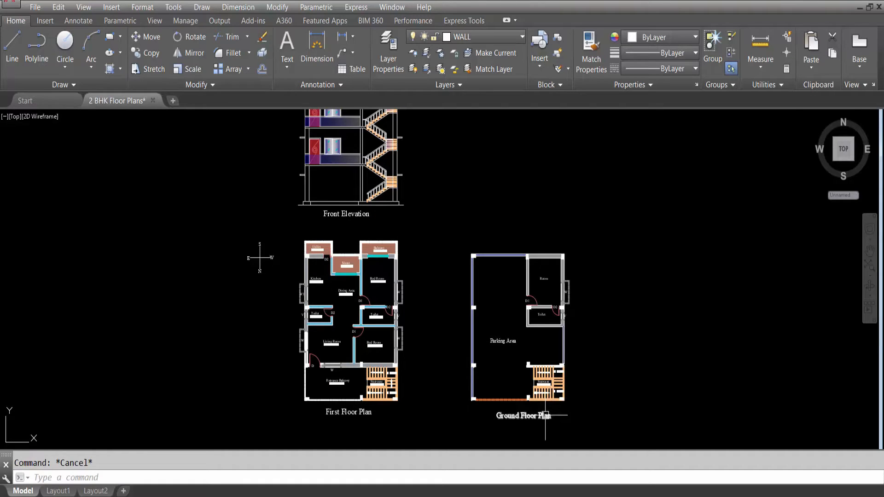
Step: Copy the first floor plan's Kitchen label and paste it beside the ground line of the front elevation
scroll(304, 198, "up", 4)
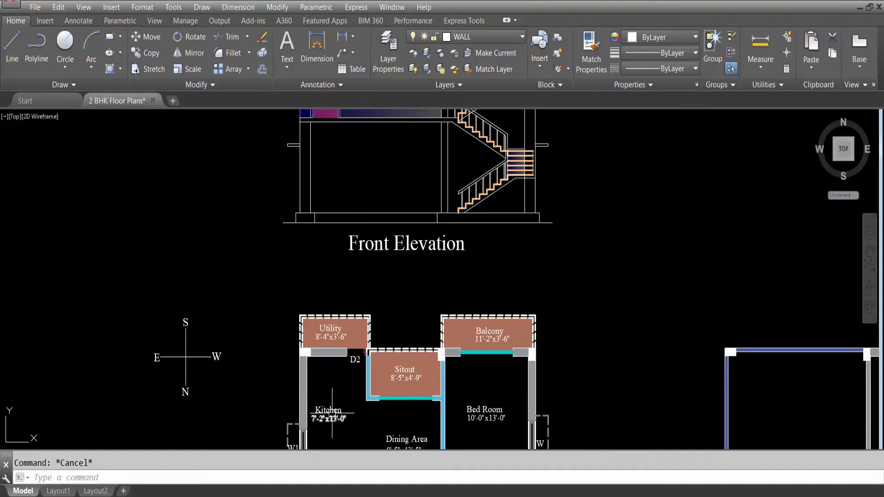
left_click(328, 411)
key("ctrl+v")
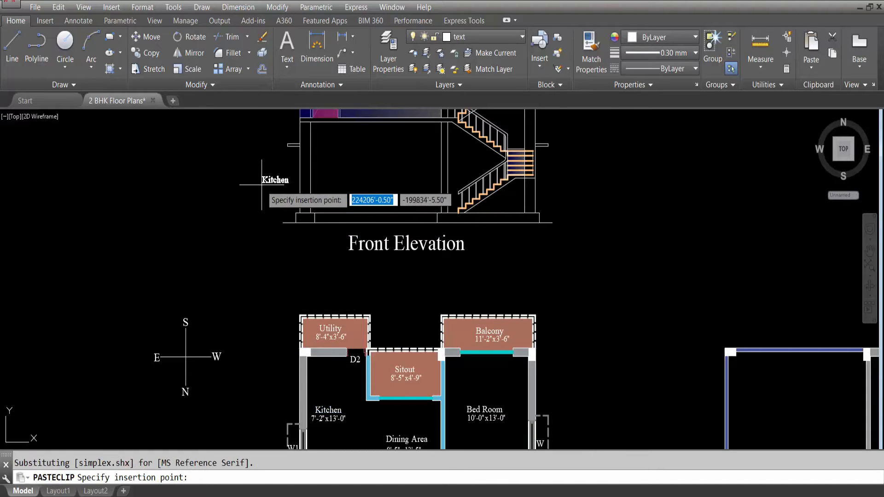
scroll(257, 208, "up", 2)
left_click(250, 248)
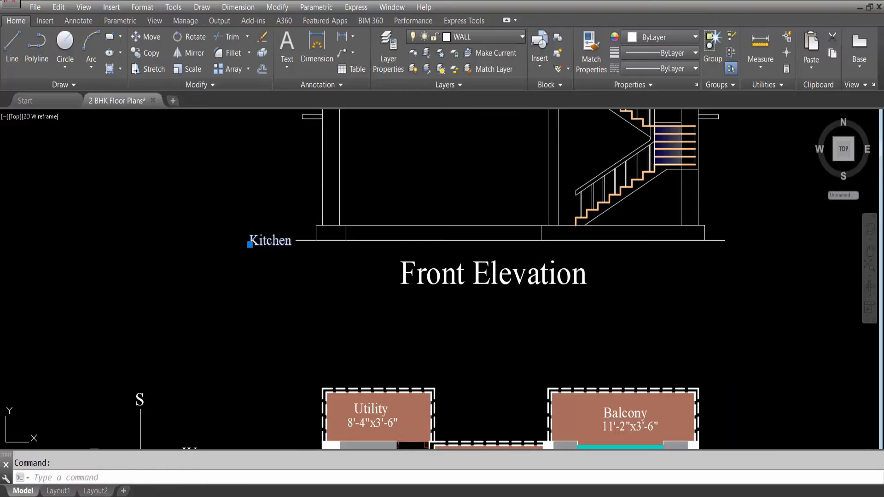
Step: Change the pasted Kitchen label's text to "G.L."
double_click(270, 241)
type("G")
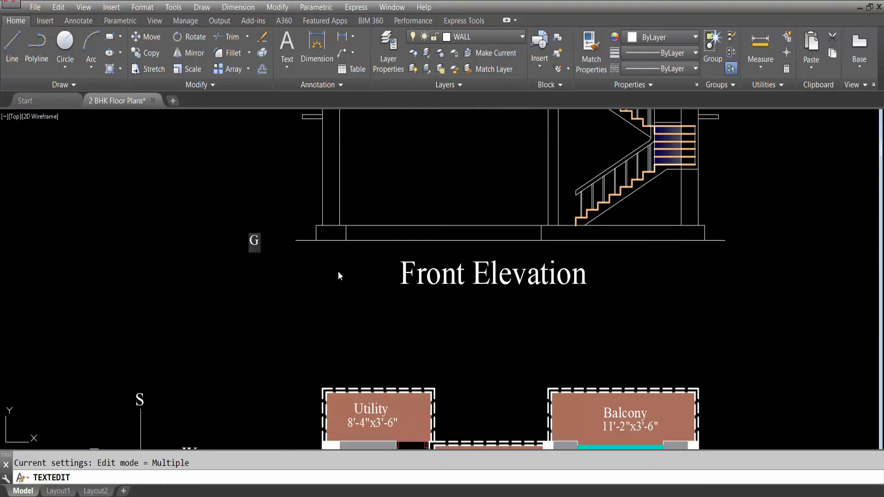
type(".L.")
left_click(300, 238)
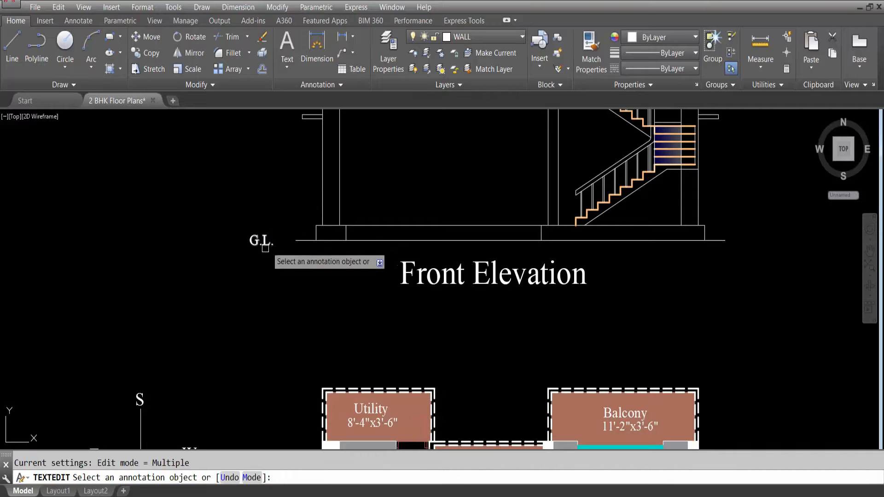
key("Escape")
Step: Move the G.L. label closer to the end of the ground line in the front elevation
left_click(251, 242)
type("m")
key("Return")
scroll(250, 244, "up", 5)
left_click(282, 249)
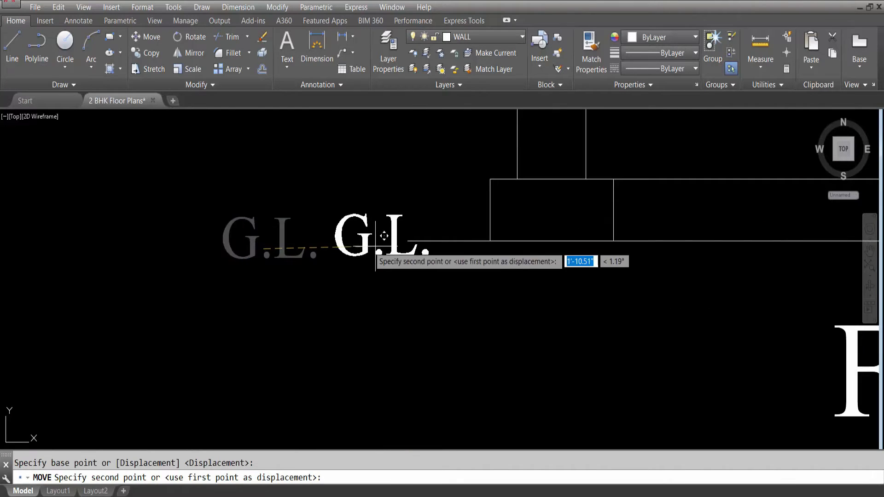
left_click(351, 249)
Step: Copy the G.L. label and paste the duplicate beside the plinth's upper line in the front elevation
left_click(350, 249)
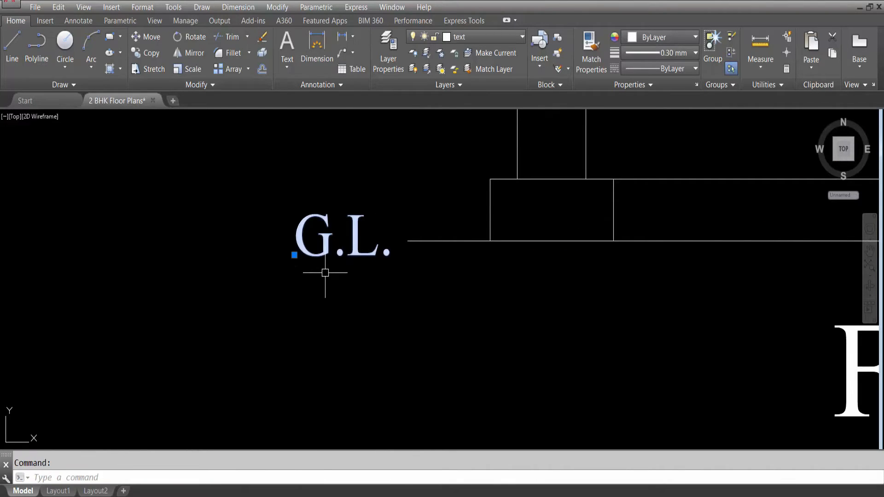
key("ctrl+c")
key("ctrl+v")
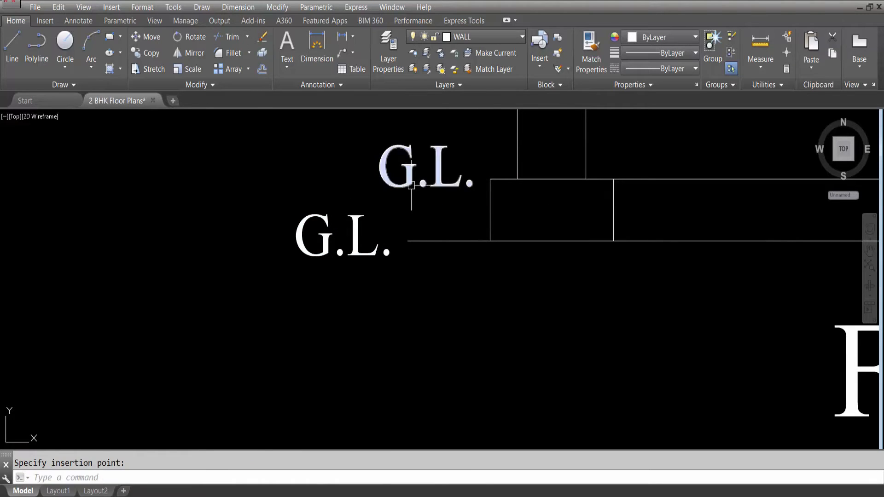
left_click(416, 185)
left_click(414, 182)
Step: Change the duplicated label's text to "P.L." to mark the plinth level
double_click(413, 180)
left_click(413, 181)
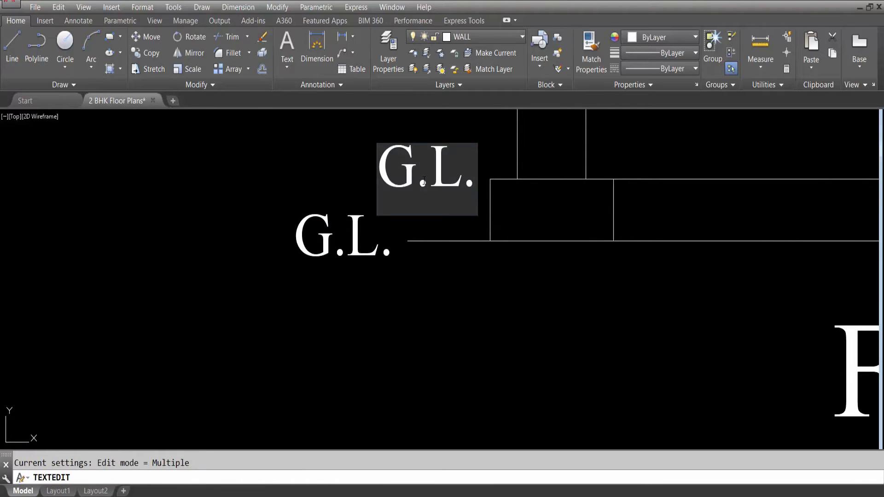
key("BackSpace")
type("p")
key("BackSpace")
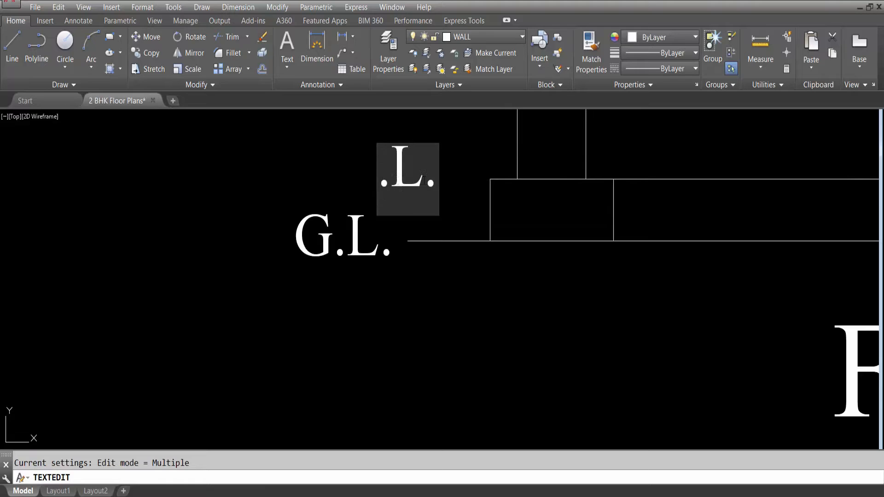
type("P")
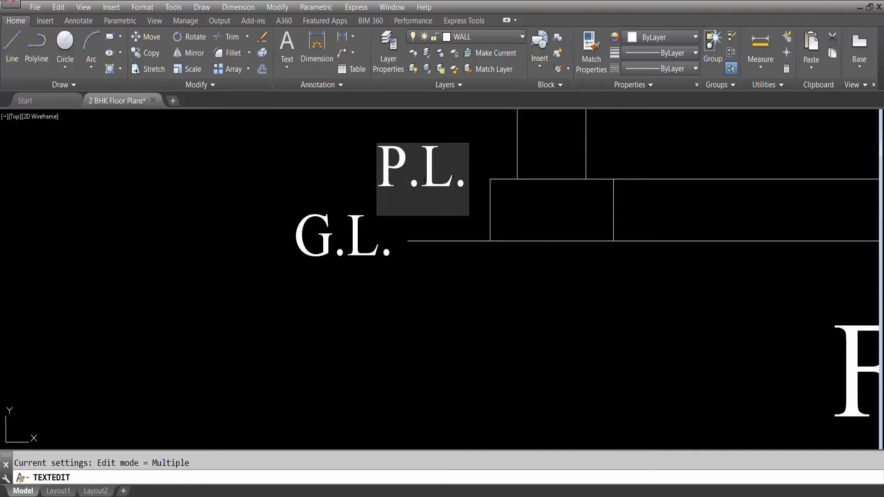
left_click(504, 421)
scroll(326, 253, "down", 3)
key("Escape")
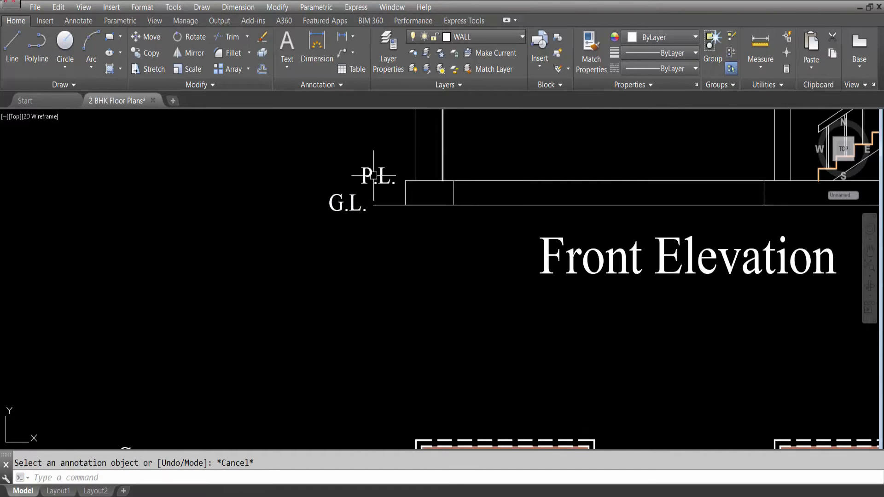
Step: Measure the height between the plinth and ground lines on the front elevation with a linear dimension without placing it
scroll(478, 200, "down", 2)
scroll(350, 157, "down", 3)
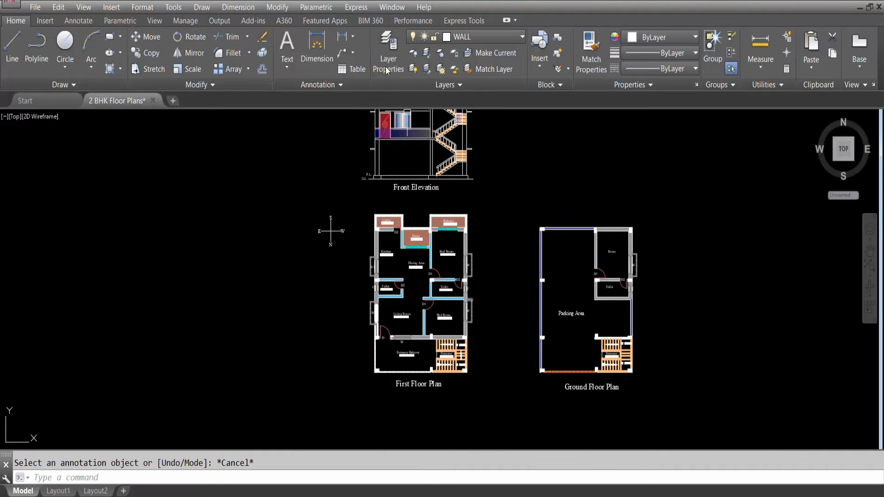
scroll(384, 172, "up", 4)
left_click(342, 37)
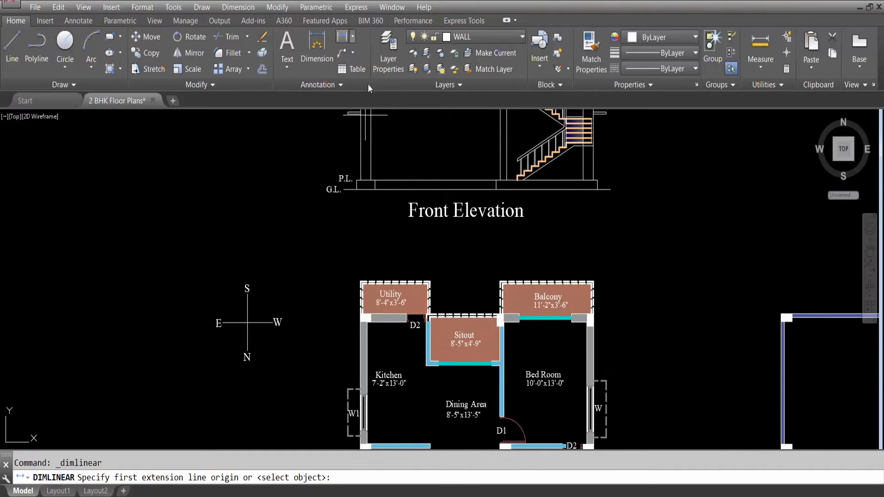
scroll(387, 181, "up", 4)
left_click(347, 187)
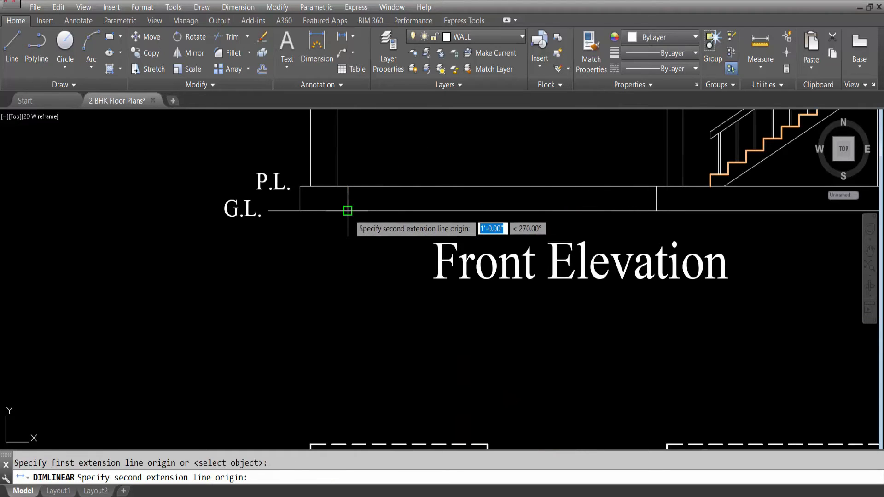
left_click(348, 210)
scroll(362, 197, "down", 2)
key("Escape")
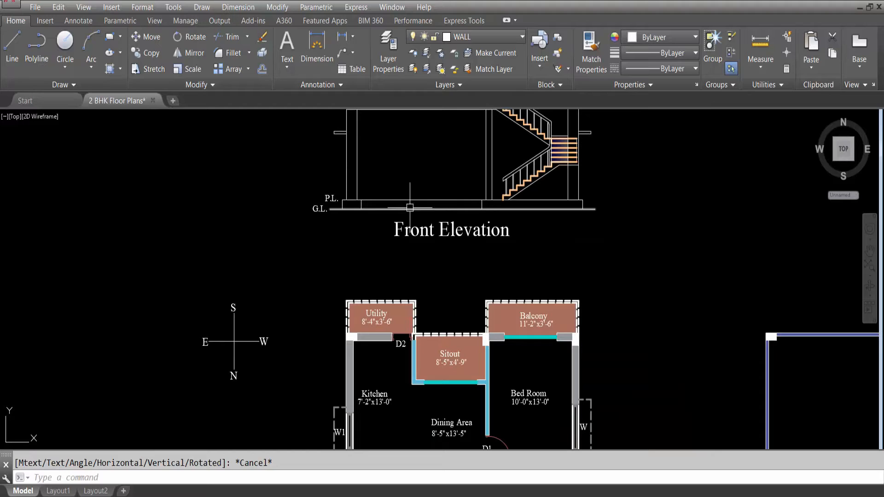
Step: Examine the front elevation's plinth and ground levels and compare them with the ground and first floor plans
scroll(357, 205, "down", 2)
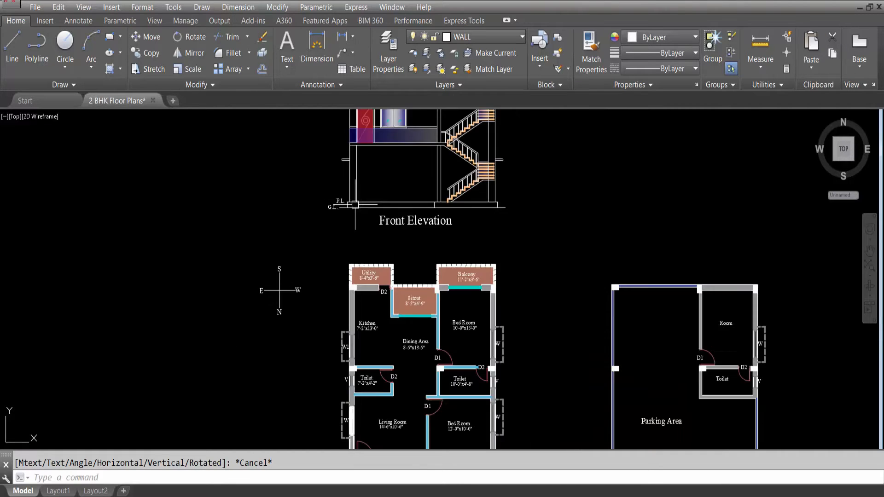
scroll(338, 193, "up", 4)
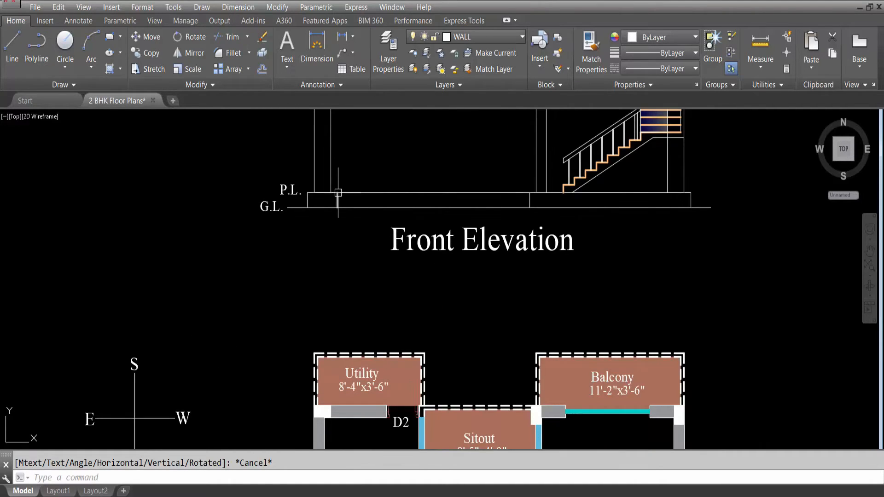
key("Escape")
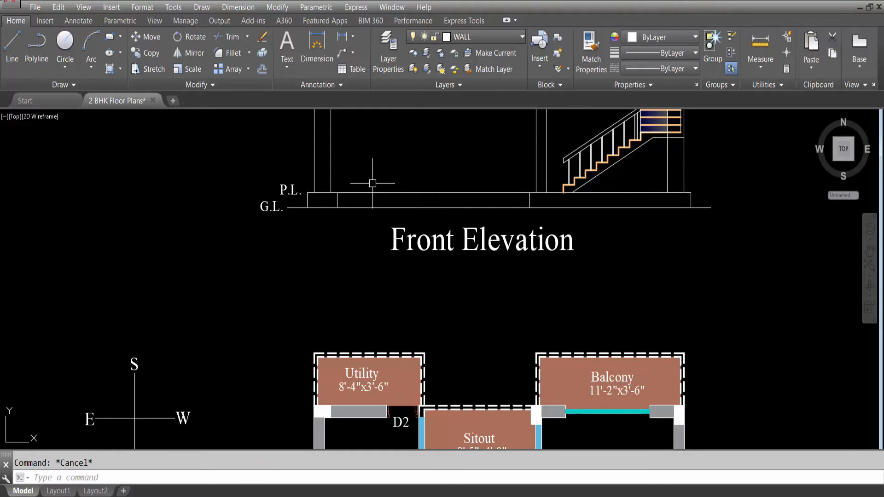
scroll(377, 193, "down", 4)
scroll(409, 198, "down", 2)
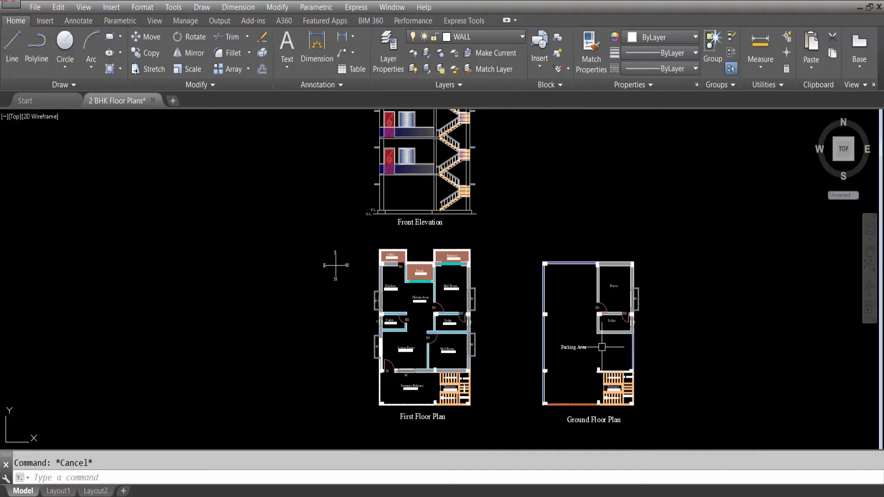
scroll(401, 214, "up", 2)
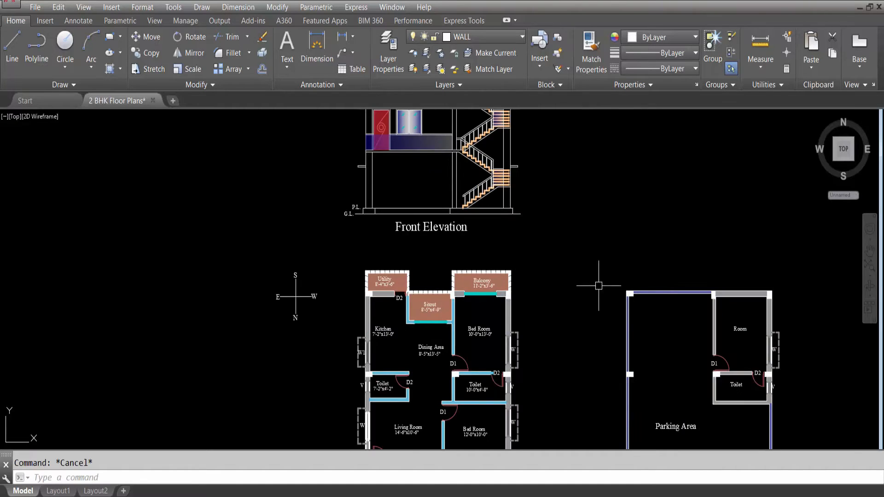
scroll(598, 292, "down", 2)
middle_click_drag(664, 411, 574, 371)
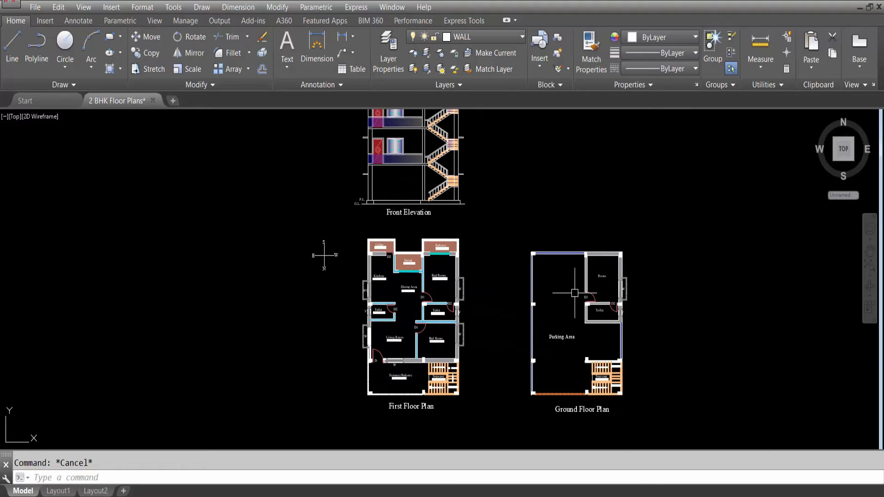
scroll(386, 180, "up", 4)
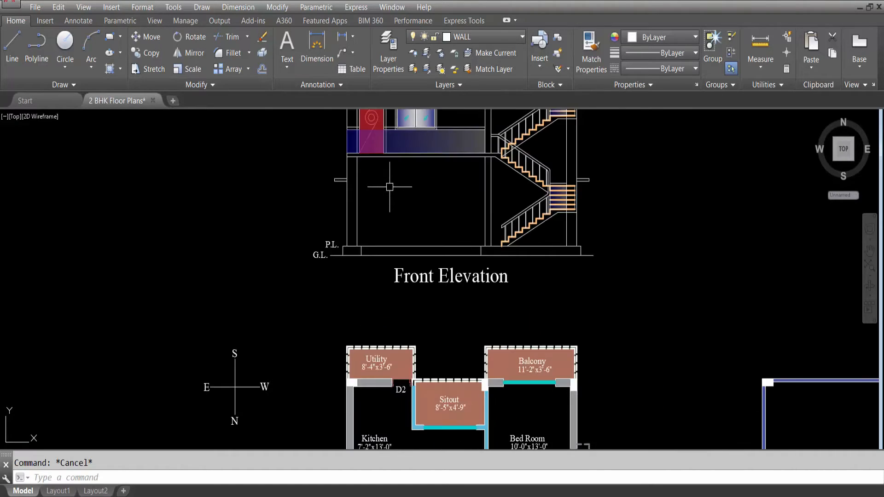
scroll(403, 185, "down", 4)
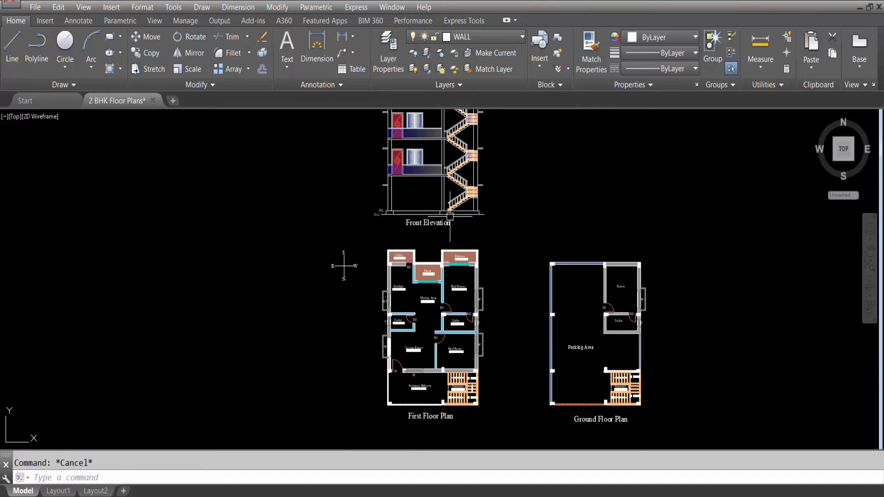
scroll(639, 418, "up", 2)
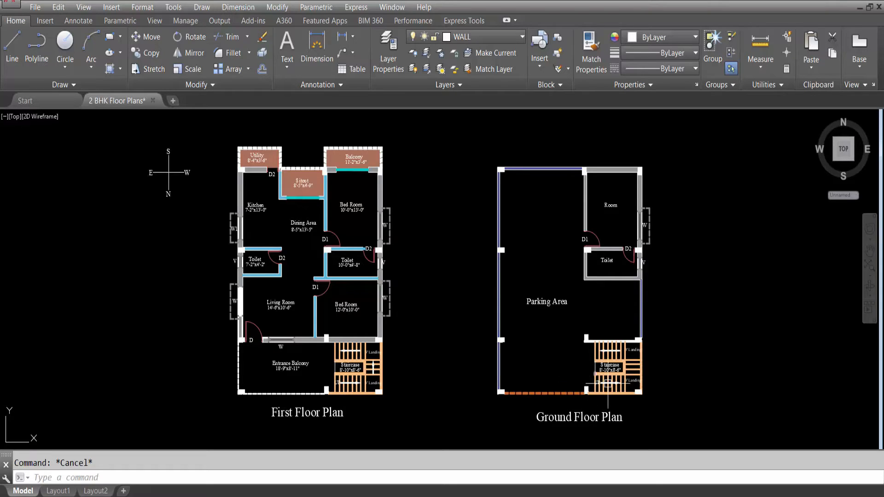
Step: Compare the staircases in the first and ground floor plans with the stair flights in the front elevation
scroll(601, 409, "down", 2)
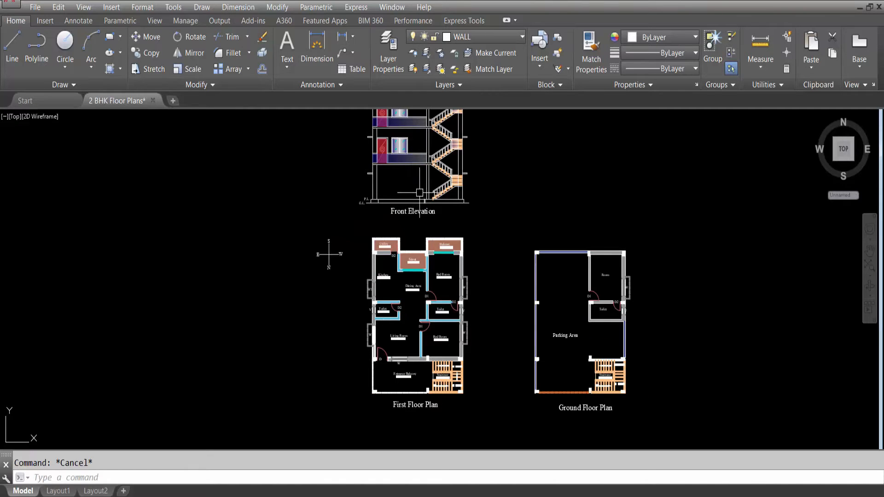
scroll(612, 392, "up", 4)
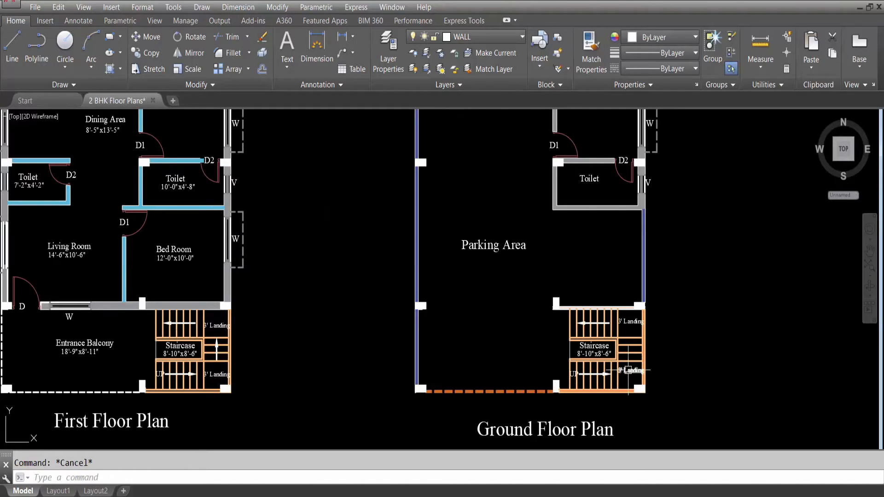
scroll(622, 363, "down", 2)
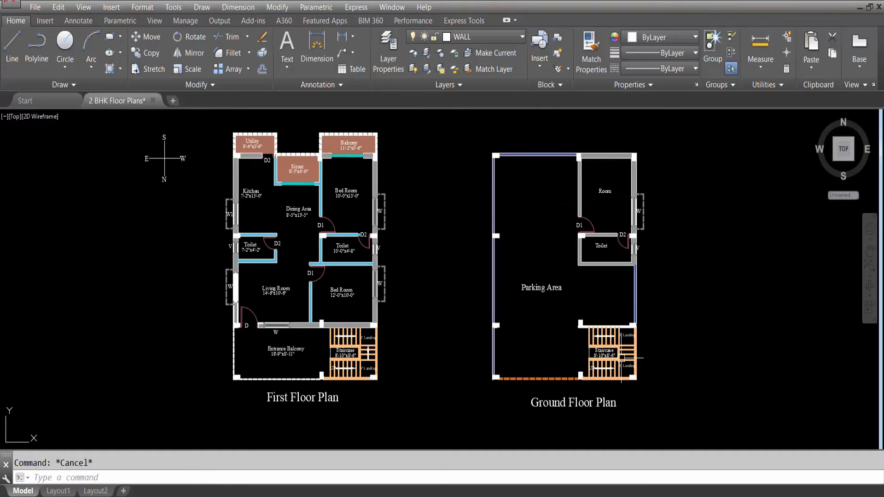
scroll(617, 366, "down", 2)
scroll(443, 134, "up", 2)
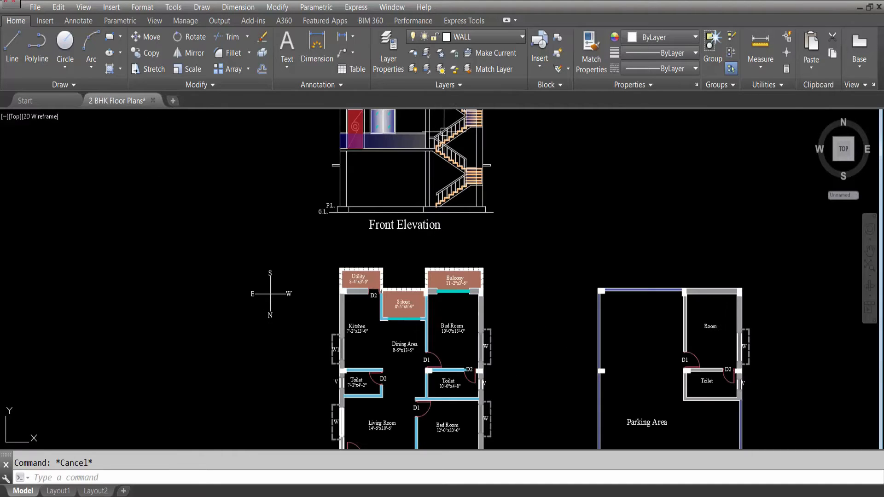
scroll(467, 155, "up", 5)
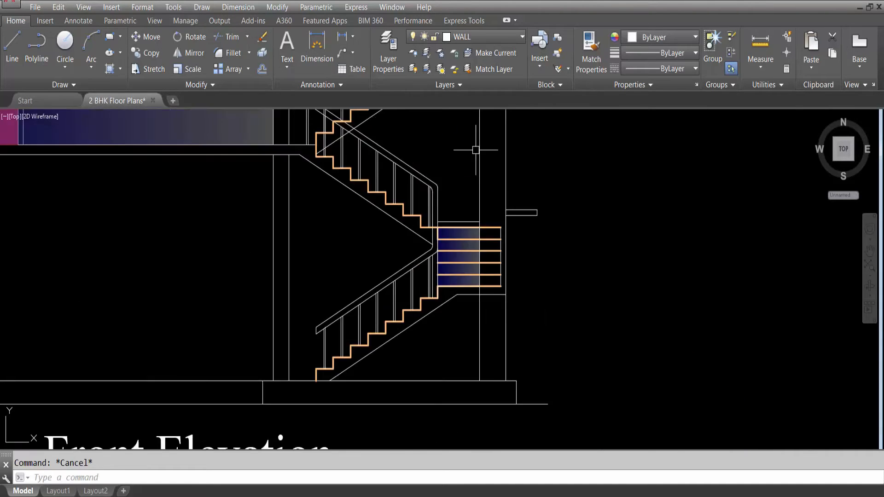
scroll(469, 244, "down", 1)
scroll(430, 281, "down", 2)
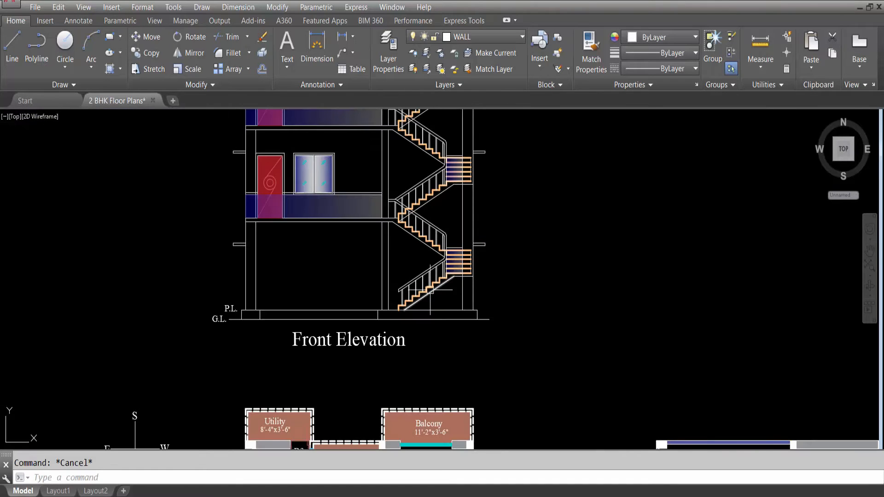
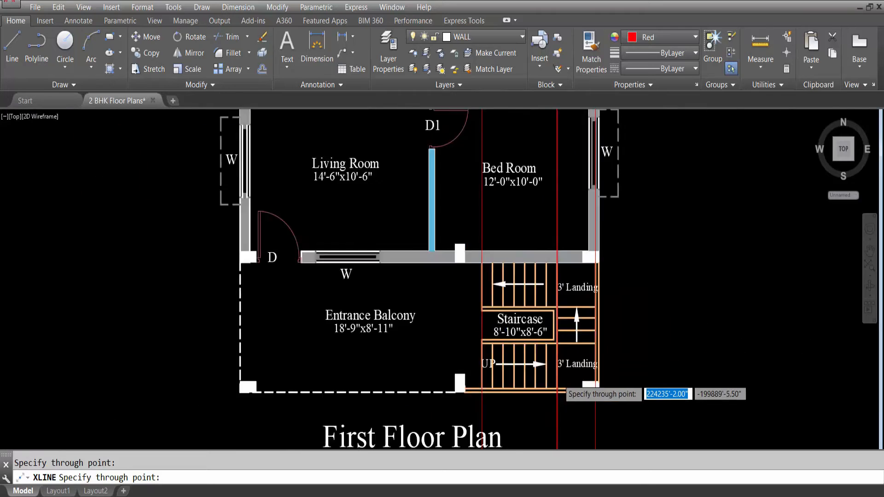
Step: Finish the vertical construction lines and check how they align the first floor plan's staircase with the front elevation
scroll(543, 285, "up", 8)
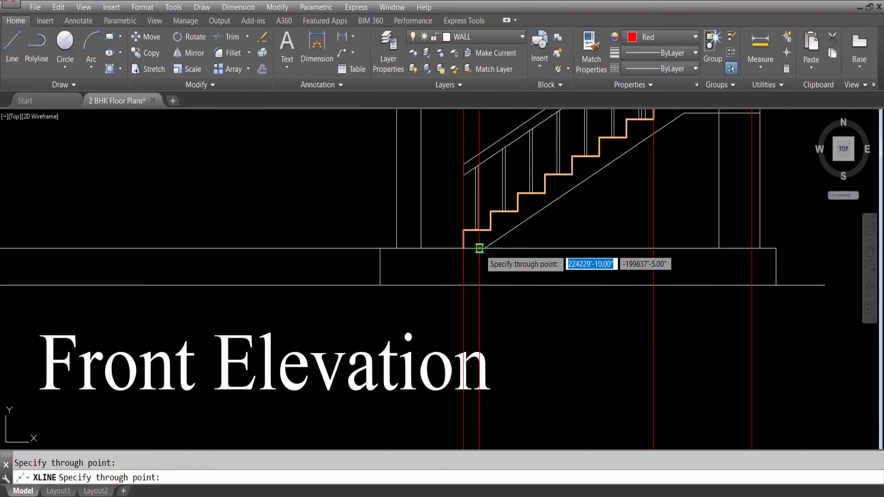
key("Escape")
scroll(457, 267, "down", 2)
scroll(569, 186, "down", 7)
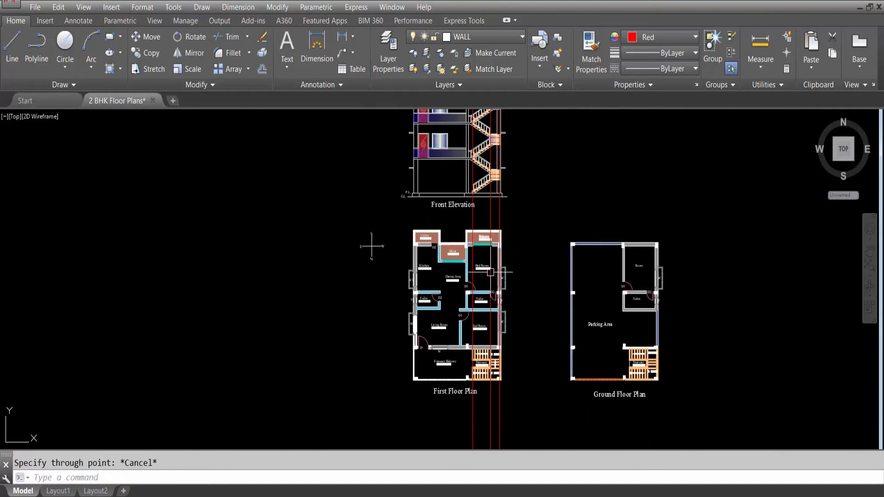
scroll(482, 367, "up", 2)
scroll(487, 389, "down", 2)
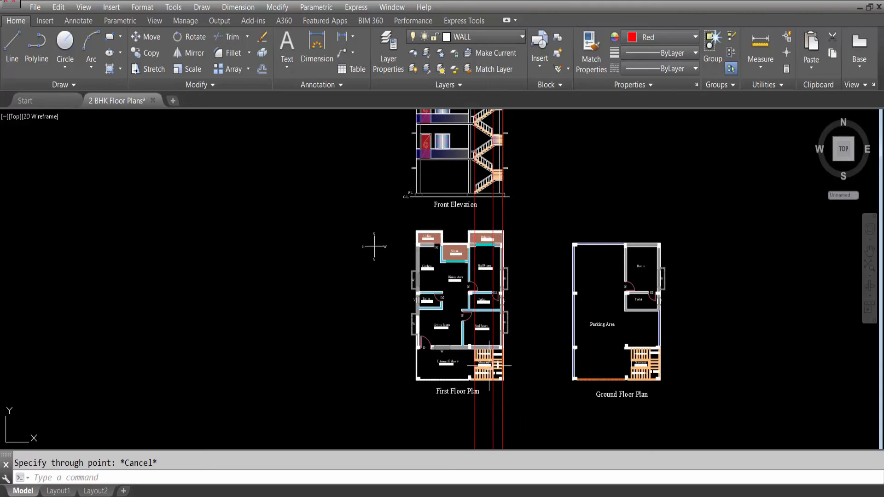
scroll(493, 359, "up", 5)
scroll(494, 373, "down", 6)
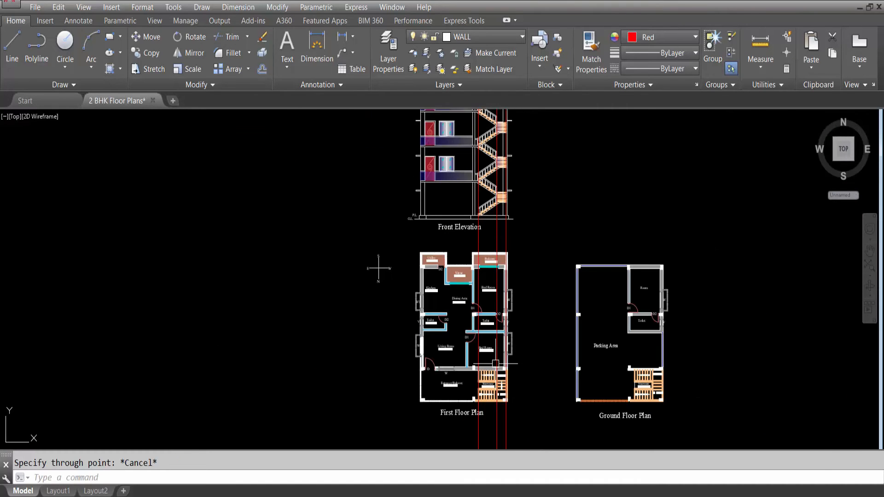
key("Return")
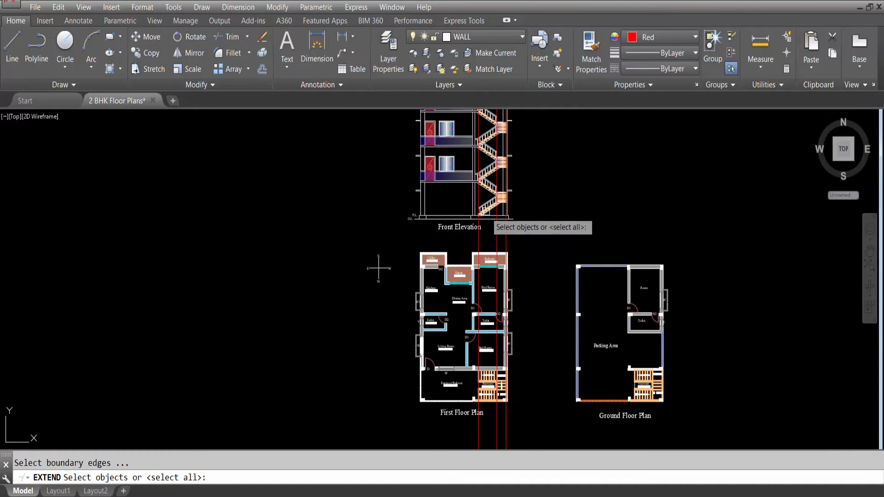
scroll(484, 226, "up", 5)
key("Escape")
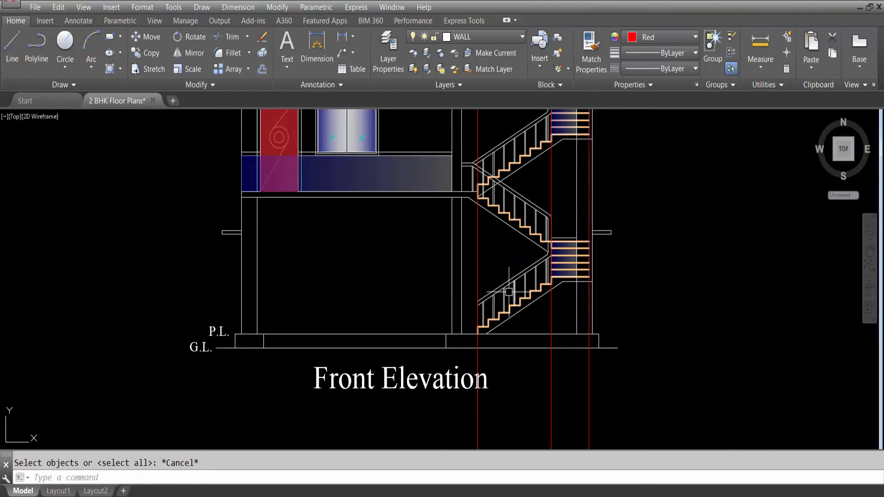
type("xl")
key("Return")
type("h")
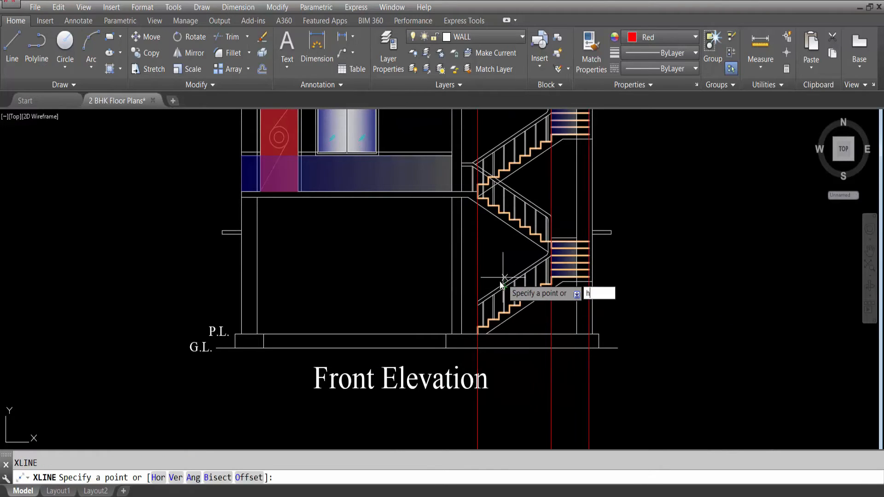
key("Escape")
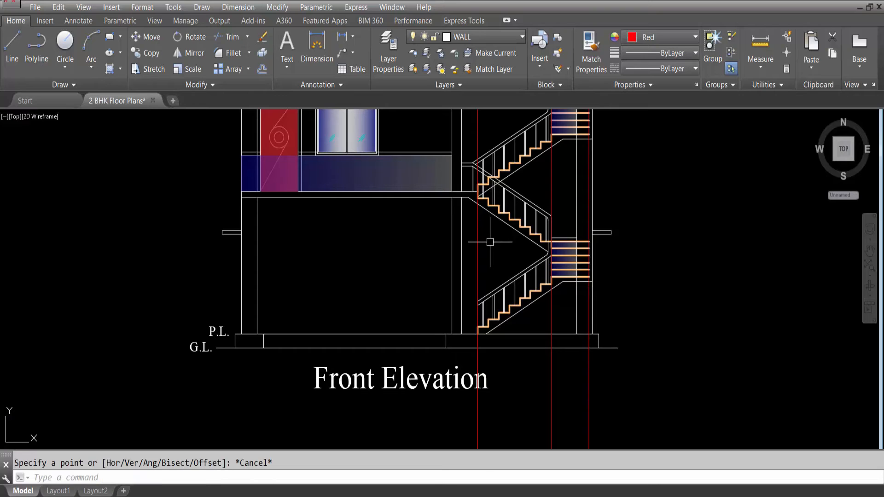
Step: Draw a horizontal construction line through the underside of the lowest floor slab in the front elevation
type("xl")
key("Return")
type("h")
key("Return")
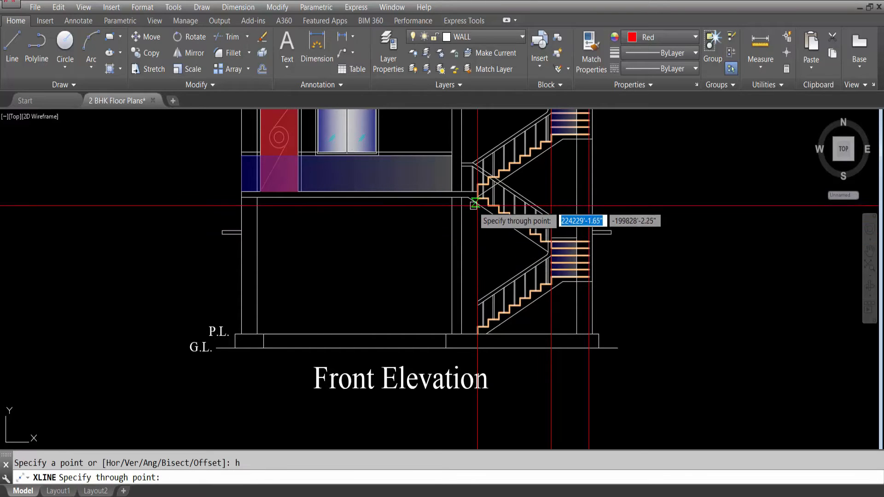
key("Escape")
Step: Extend the step lines of the first floor plan's upper stair flight to the horizontal construction line in the front elevation
type("e")
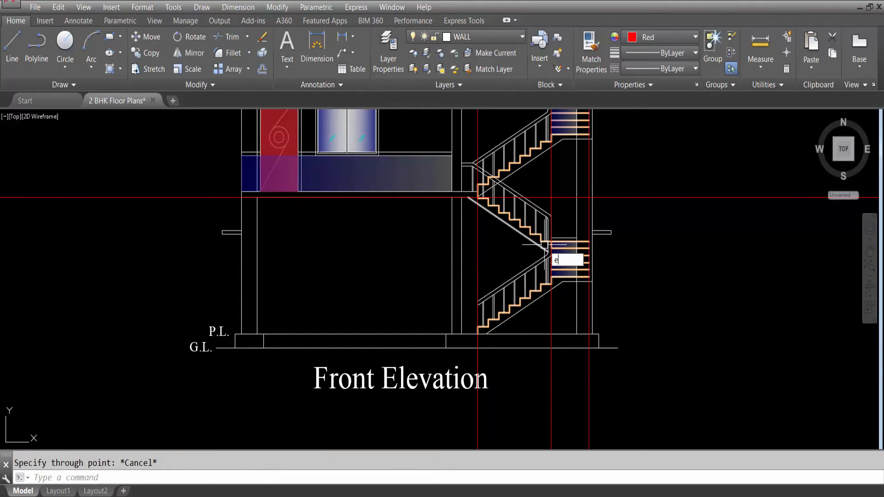
type("x")
key("Return")
left_click(623, 197)
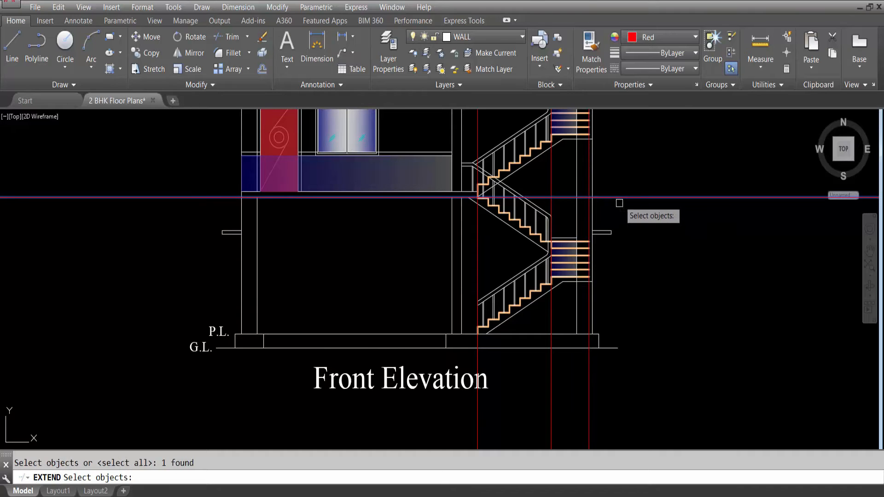
key("Return")
scroll(512, 204, "down", 4)
scroll(504, 263, "down", 4)
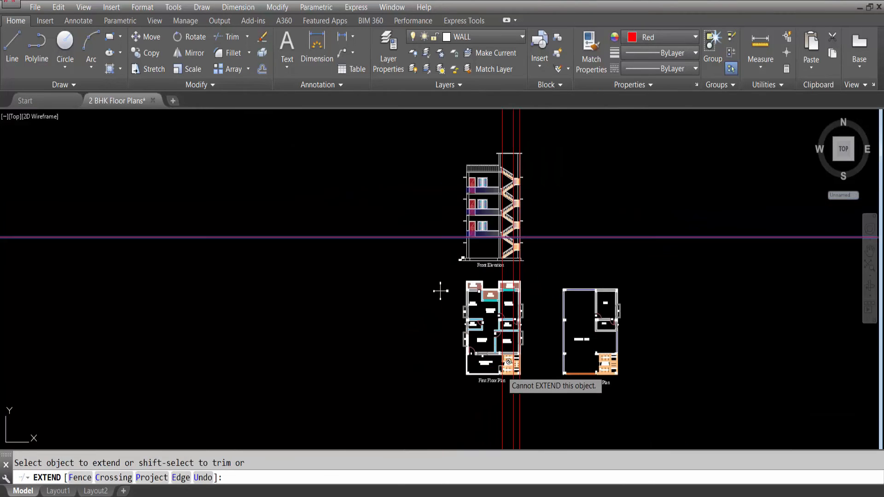
scroll(568, 359, "up", 8)
left_click(611, 369)
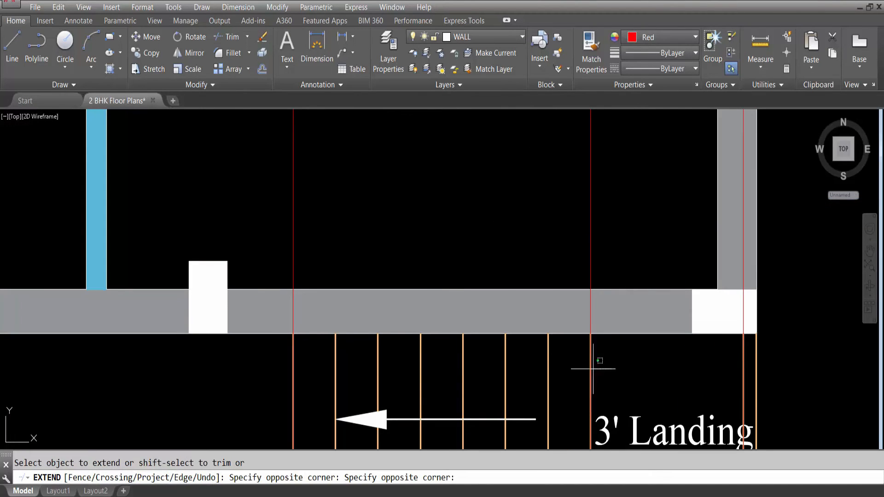
left_click(273, 352)
Step: Examine how the extended plan step lines match the treads and risers of the lowest stair flights in the front elevation
scroll(296, 325, "down", 8)
scroll(394, 339, "up", 10)
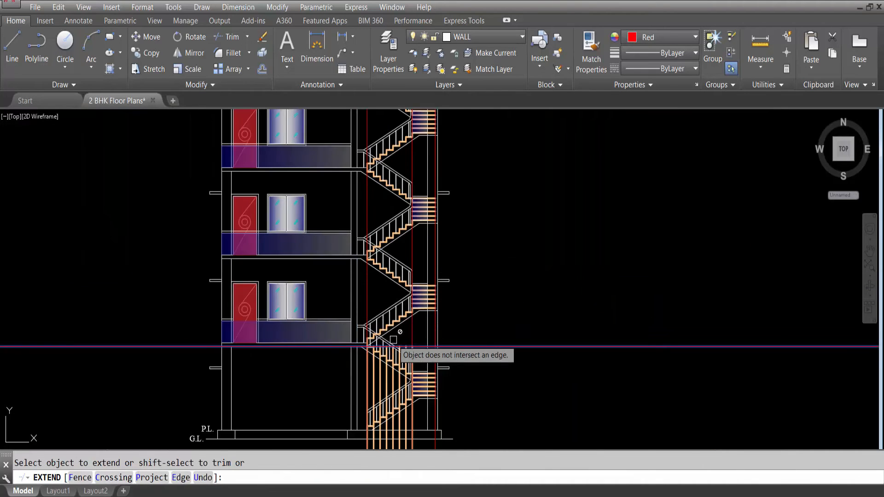
scroll(401, 317, "up", 2)
scroll(396, 322, "down", 5)
scroll(414, 414, "up", 10)
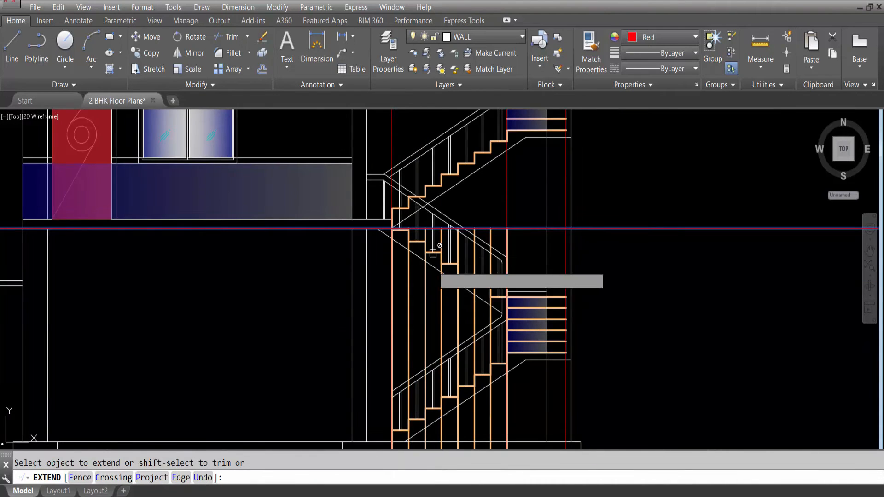
scroll(433, 253, "down", 2)
scroll(430, 290, "up", 7)
scroll(412, 370, "down", 3)
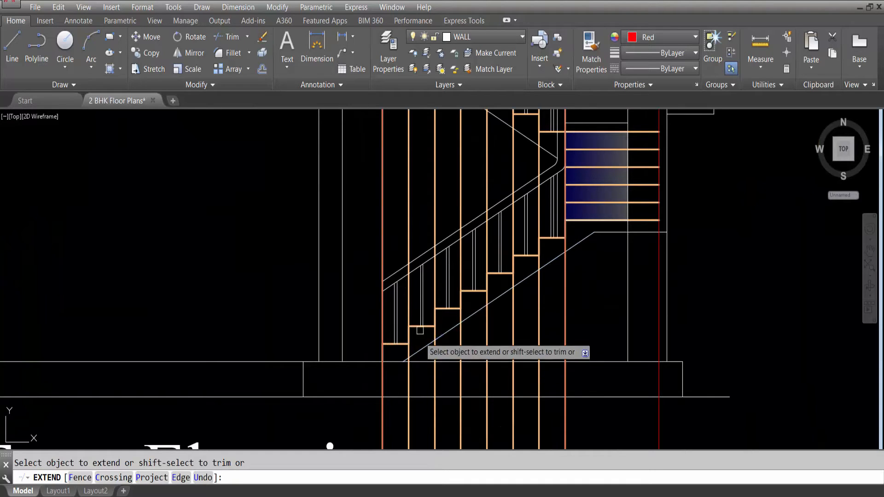
scroll(437, 330, "up", 4)
scroll(461, 330, "down", 6)
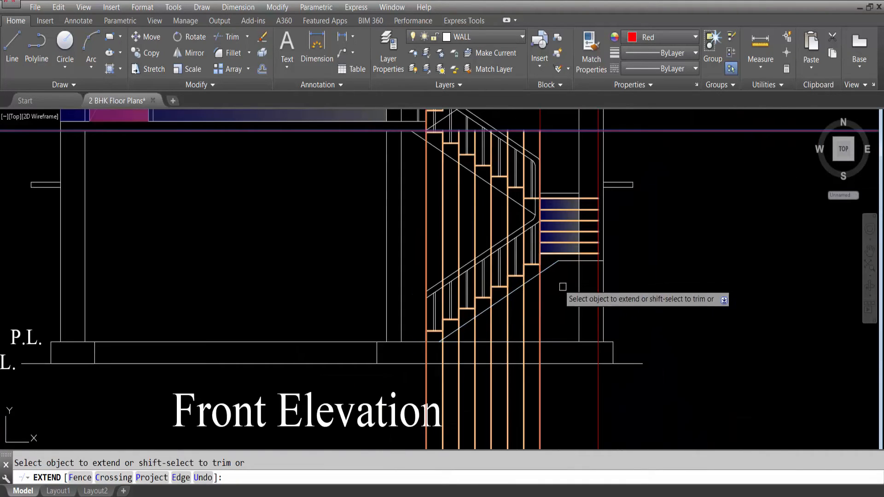
Step: Undo the extension of the stair step lines and erase the horizontal construction line
key("Escape")
key("ctrl+z")
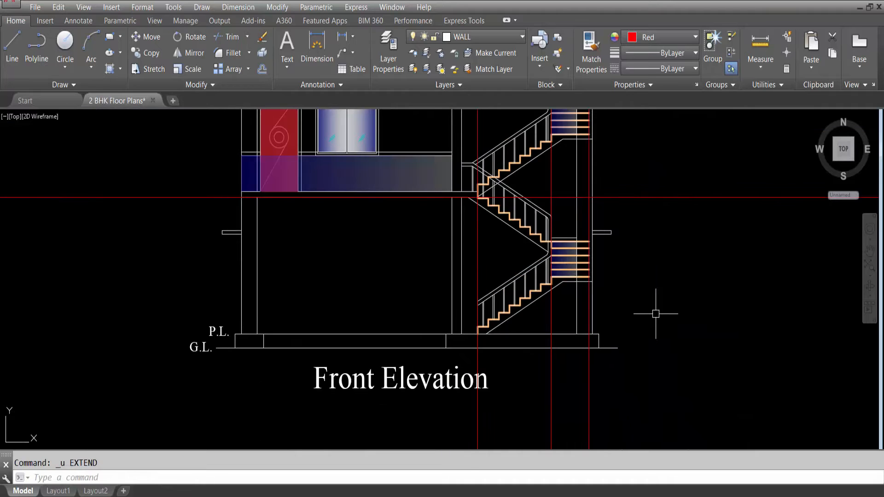
left_click(584, 167)
left_click(581, 186)
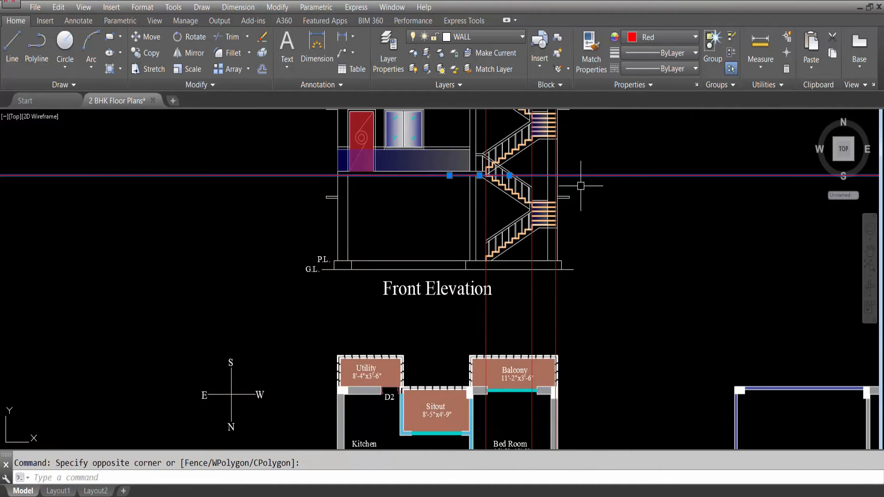
key("Delete")
Step: Compare the lower flight's steps in the first floor plan with the lowest flight in the front elevation
scroll(374, 256, "down", 3)
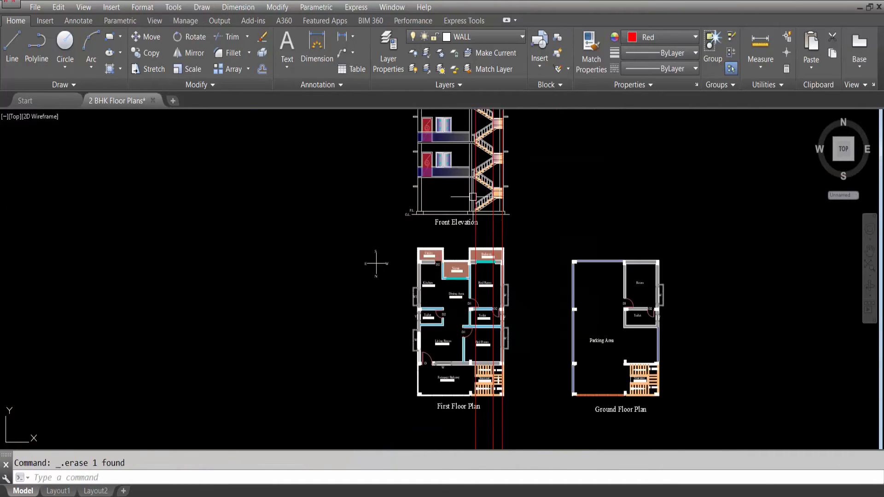
scroll(491, 410, "up", 4)
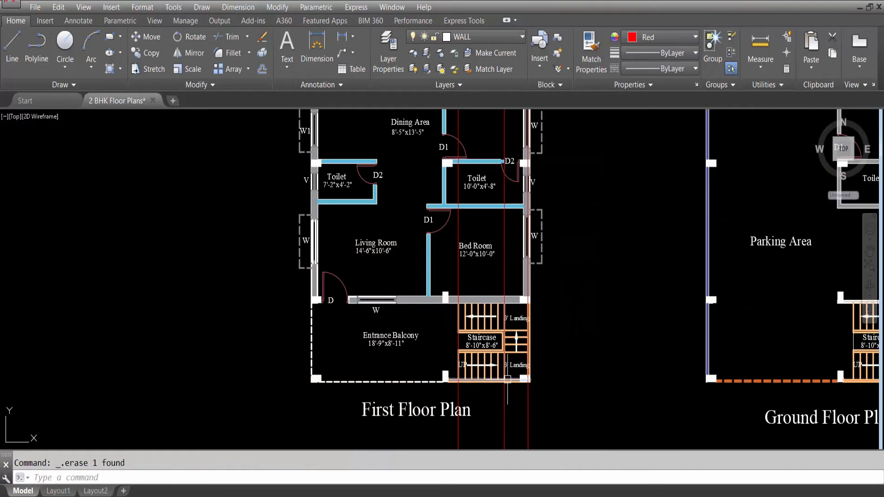
scroll(508, 392, "down", 2)
scroll(391, 229, "down", 2)
scroll(460, 252, "up", 8)
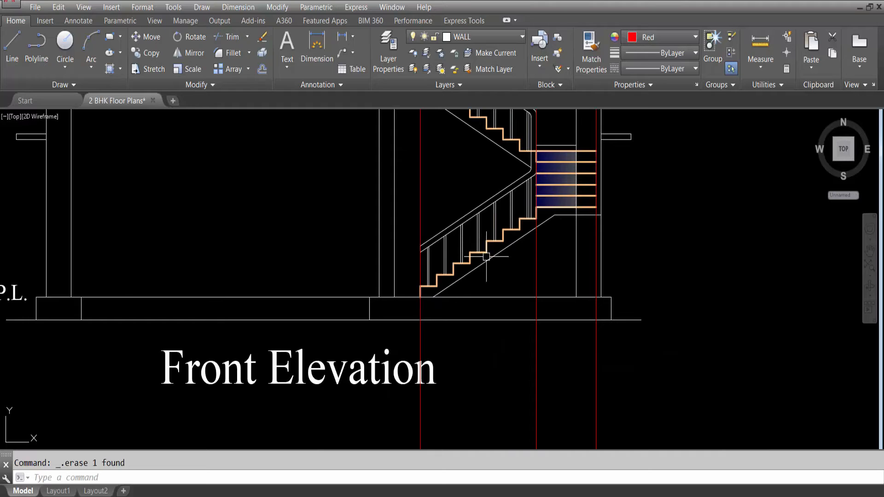
scroll(526, 196, "down", 4)
scroll(414, 270, "down", 3)
scroll(492, 368, "up", 5)
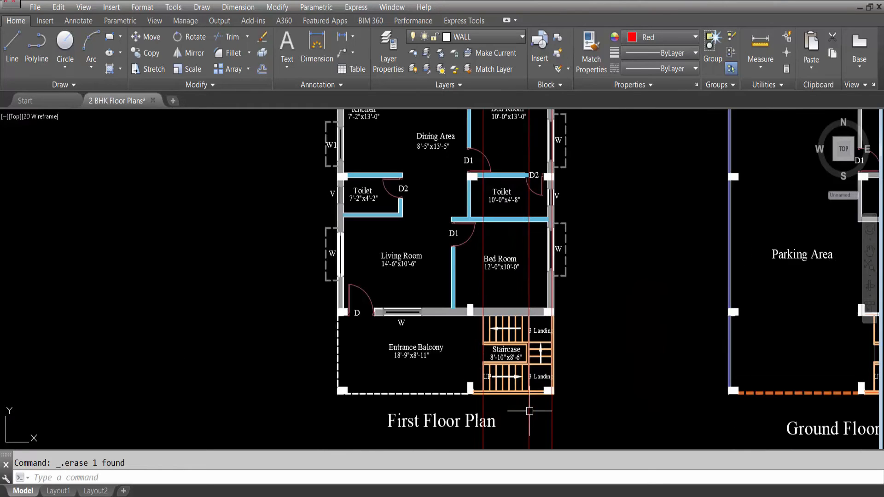
scroll(481, 381, "up", 3)
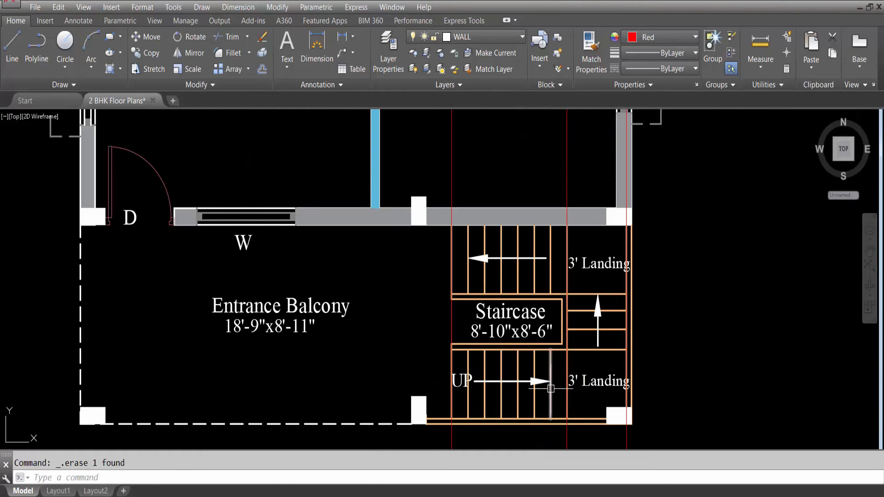
Step: Compare the 3' landings and middle flight in the first floor plan with the landing steps in the front elevation
scroll(572, 387, "down", 5)
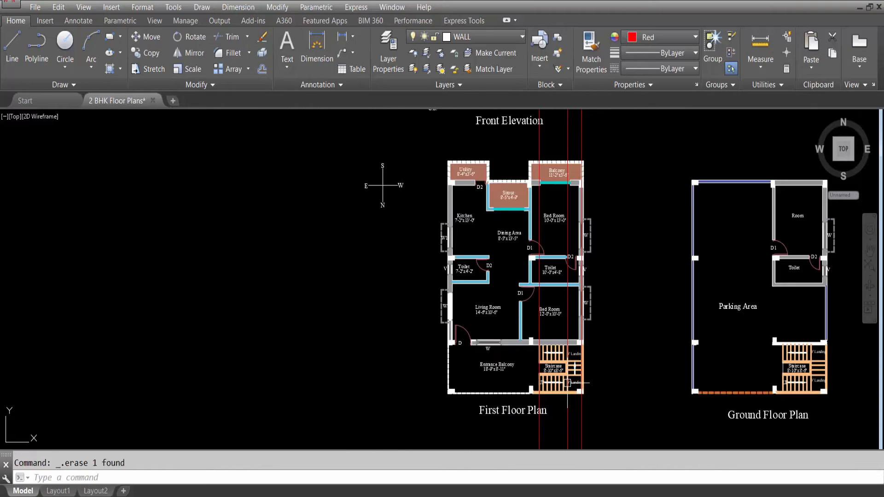
scroll(451, 256, "up", 1)
scroll(513, 222, "up", 3)
scroll(513, 222, "up", 5)
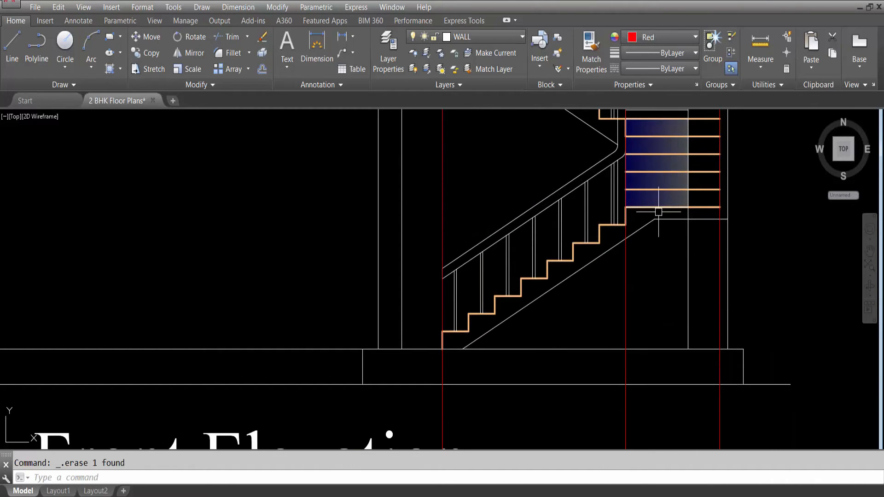
scroll(668, 206, "down", 3)
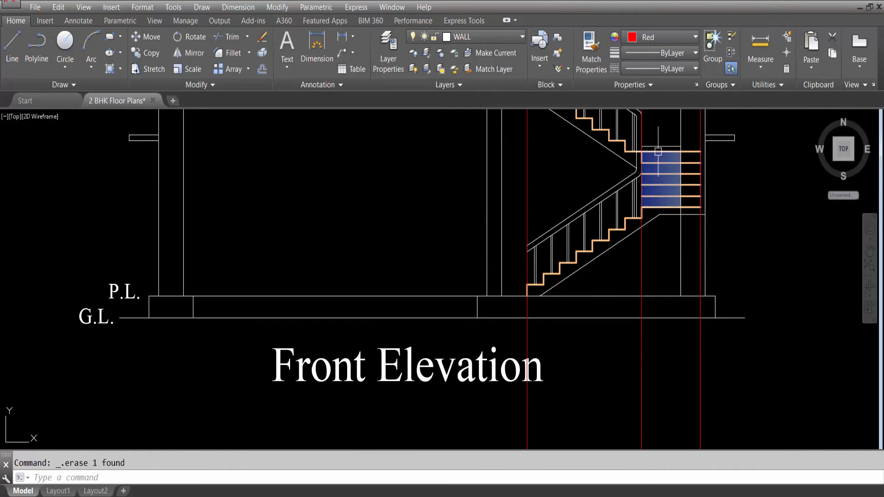
scroll(663, 152, "down", 4)
scroll(634, 361, "up", 8)
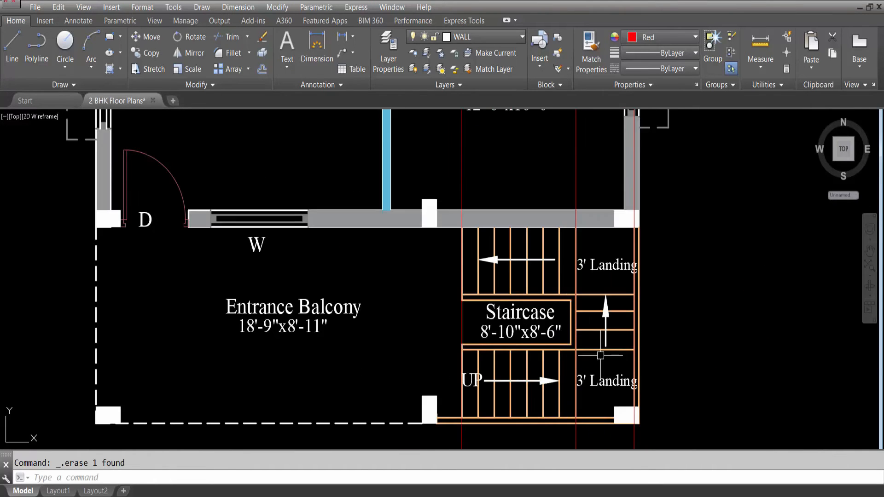
Step: Enlarge the drawing area to a clean screen around the lowest staircase flight in the front elevation
scroll(581, 404, "down", 5)
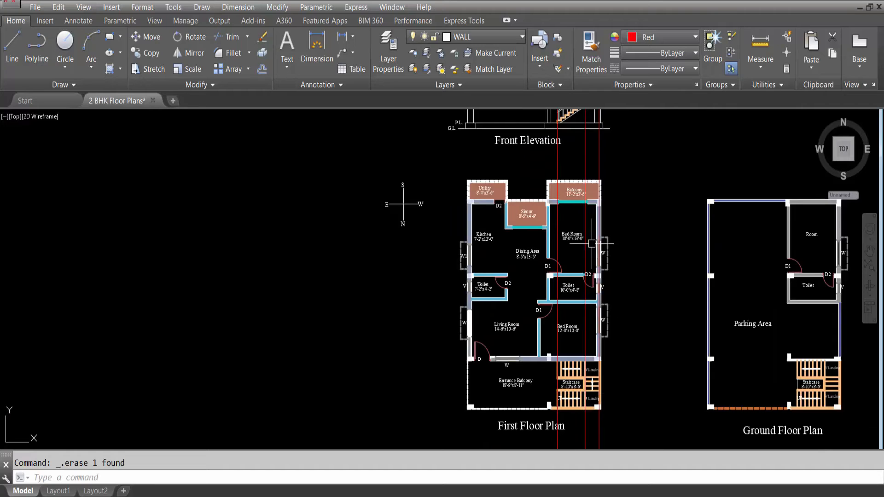
scroll(474, 225, "down", 2)
scroll(610, 162, "up", 10)
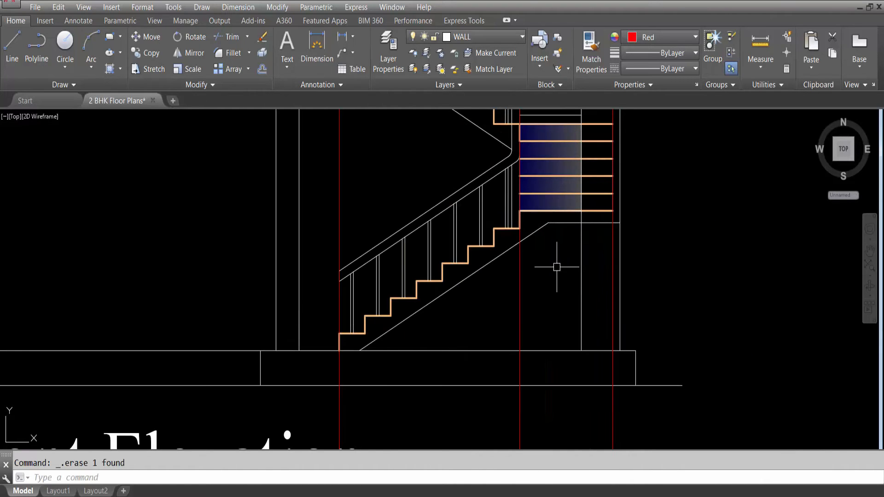
key("ctrl+0")
Step: Examine the lowest landing line and shaded panel in the front elevation against the lower 3' landing in the first floor plan
scroll(545, 178, "up", 4)
left_click(536, 180)
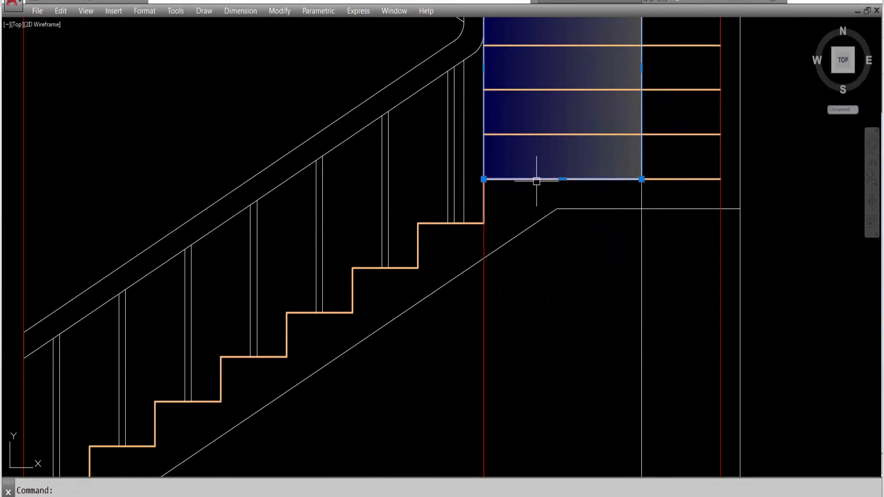
scroll(572, 173, "down", 4)
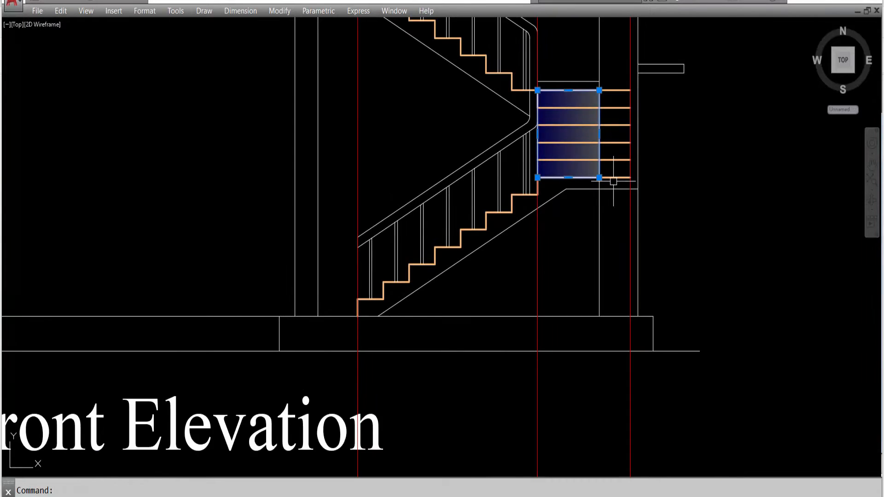
scroll(551, 159, "down", 6)
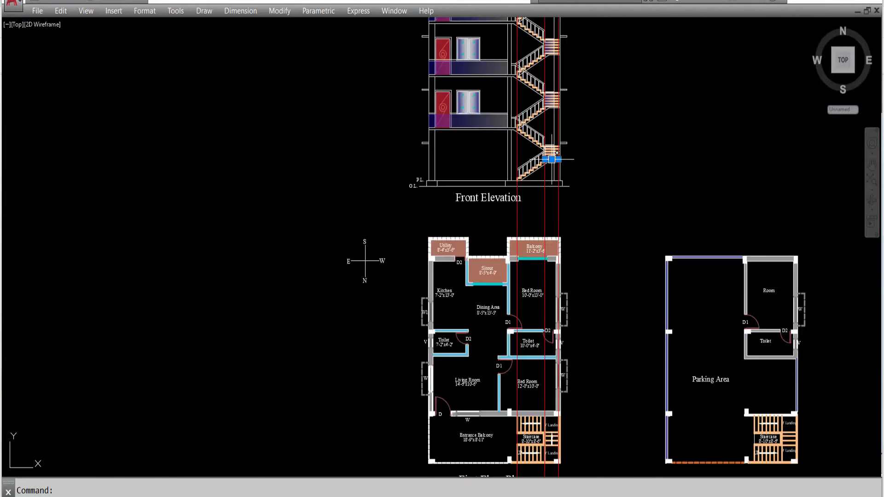
scroll(552, 160, "down", 4)
scroll(547, 276, "up", 8)
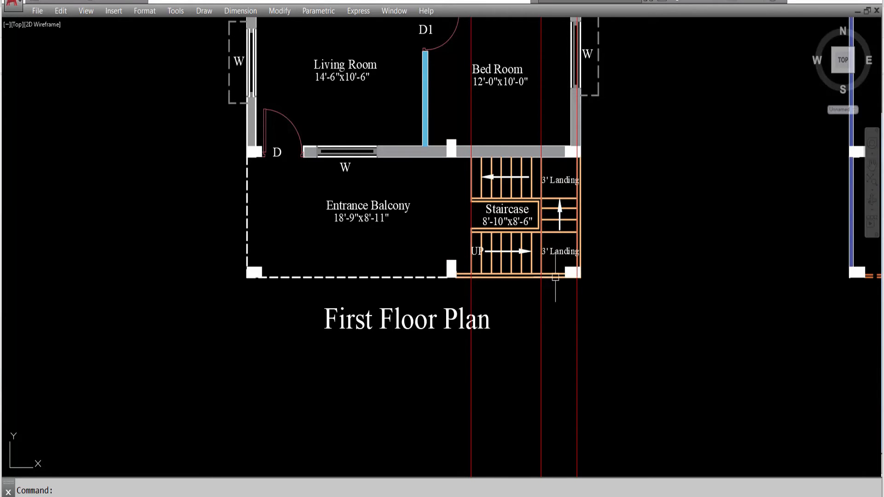
scroll(555, 277, "down", 5)
scroll(550, 177, "up", 6)
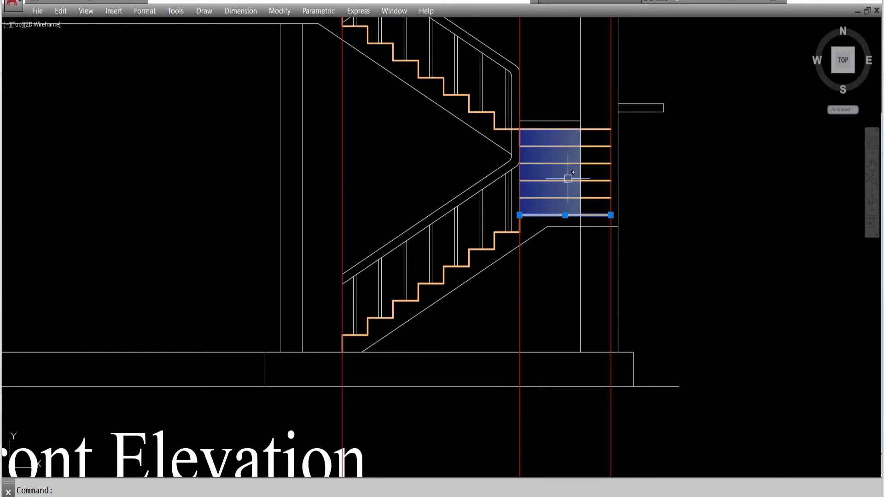
key("Escape")
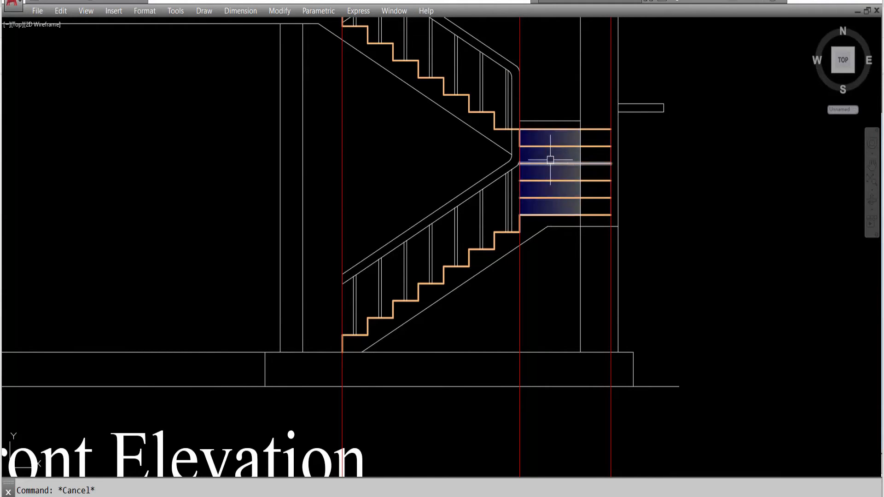
Step: Compare the middle flight's steps between the two 3' landings in plan with the stacked horizontal lines in the front elevation
scroll(553, 120, "down", 6)
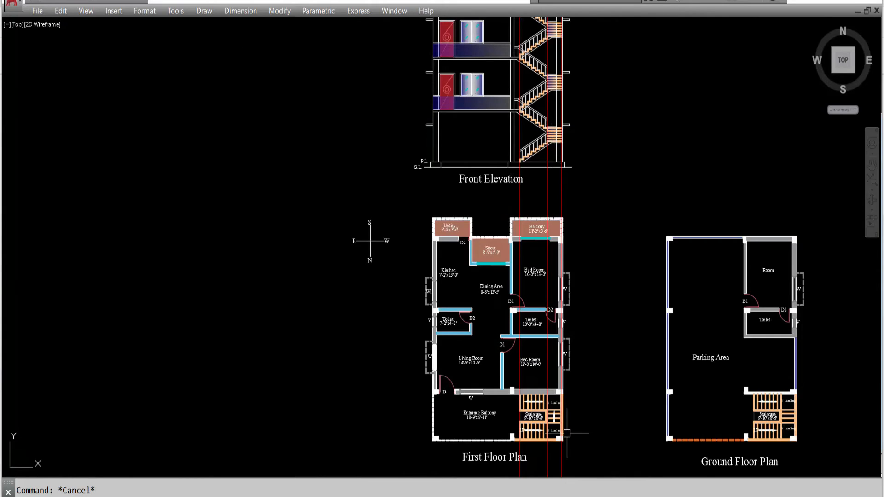
scroll(567, 433, "up", 5)
scroll(561, 430, "down", 5)
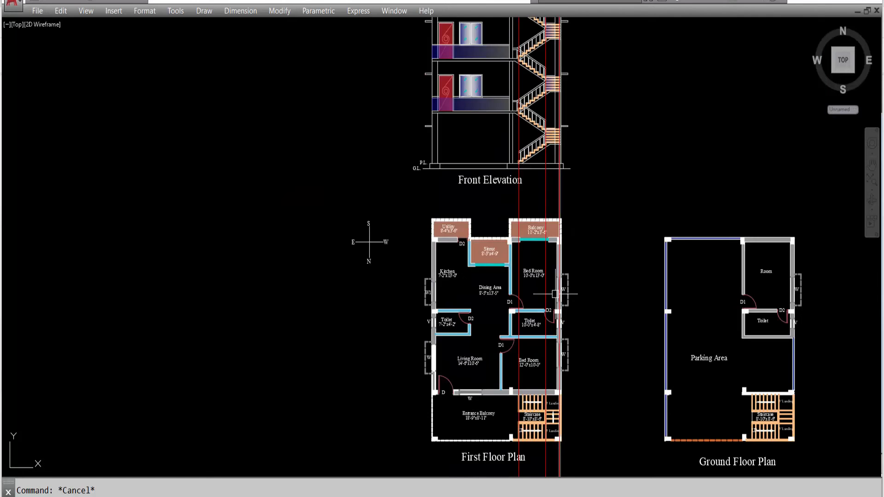
scroll(552, 117, "up", 4)
scroll(552, 173, "up", 4)
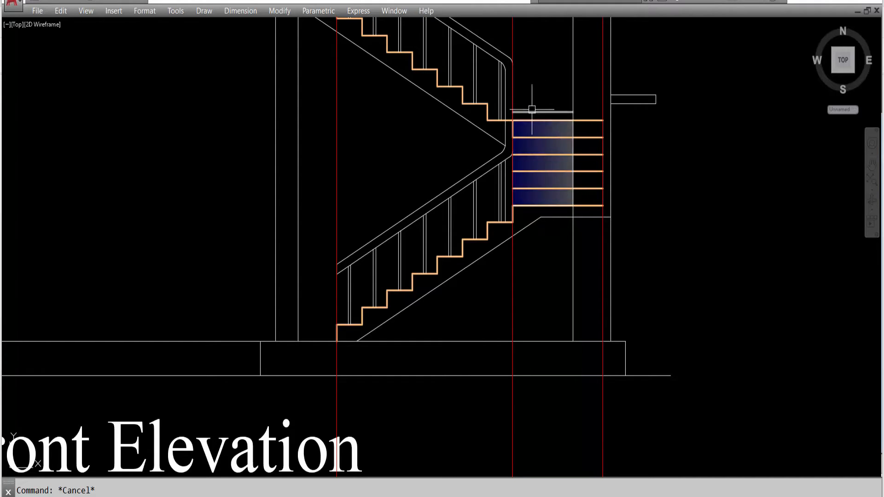
scroll(515, 85, "down", 6)
scroll(524, 338, "up", 6)
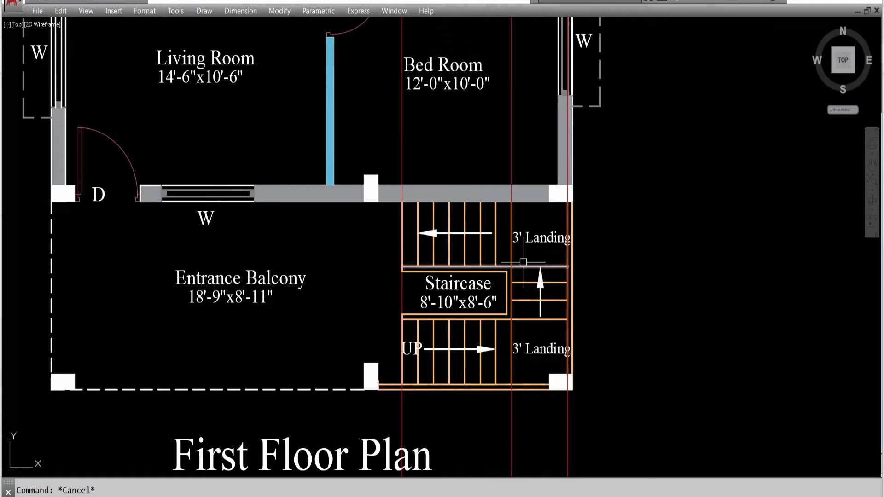
Step: Compare the upper 3' landing and return flight in the first floor plan with the second flight in the front elevation
scroll(355, 158, "down", 5)
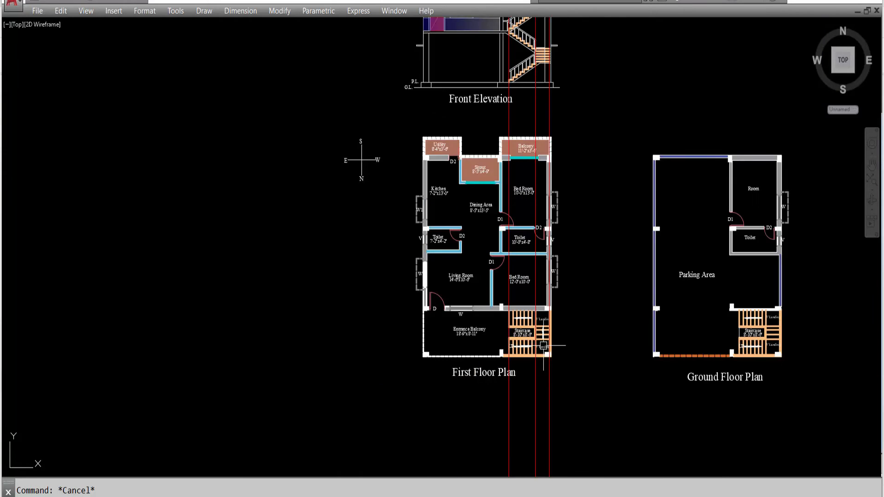
scroll(540, 145, "up", 6)
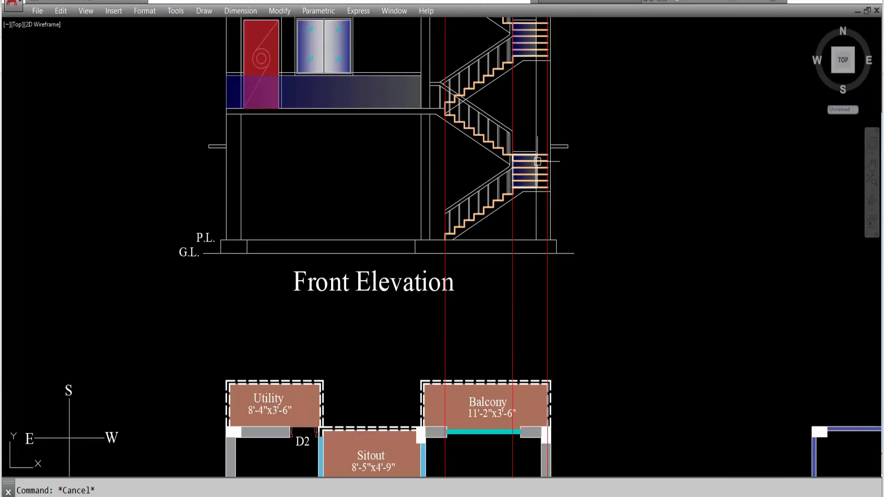
scroll(536, 149, "up", 2)
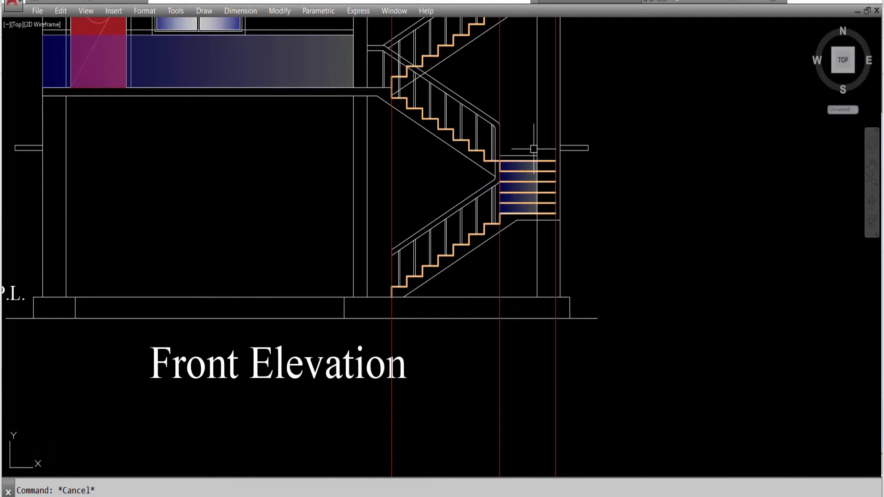
scroll(523, 170, "down", 5)
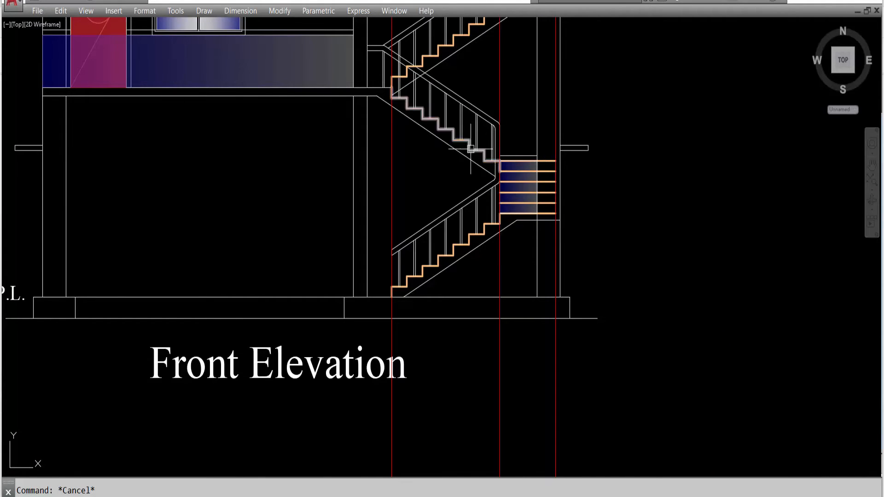
scroll(497, 404, "up", 4)
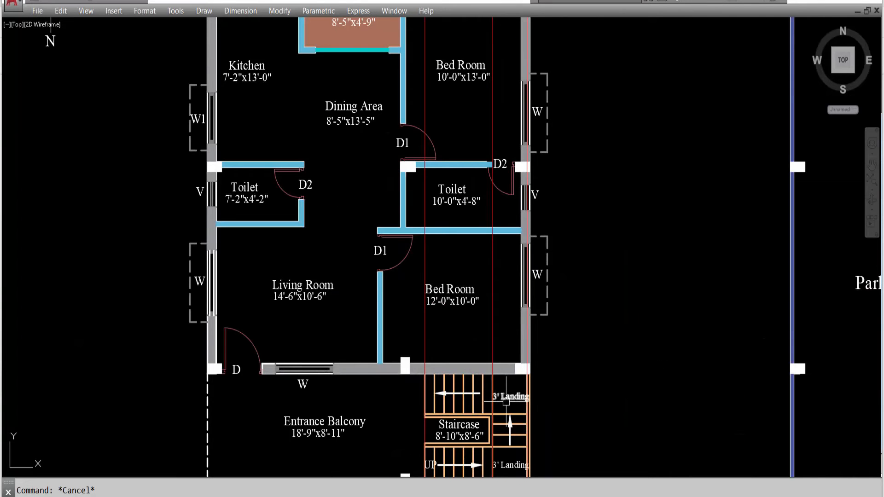
scroll(339, 259, "down", 4)
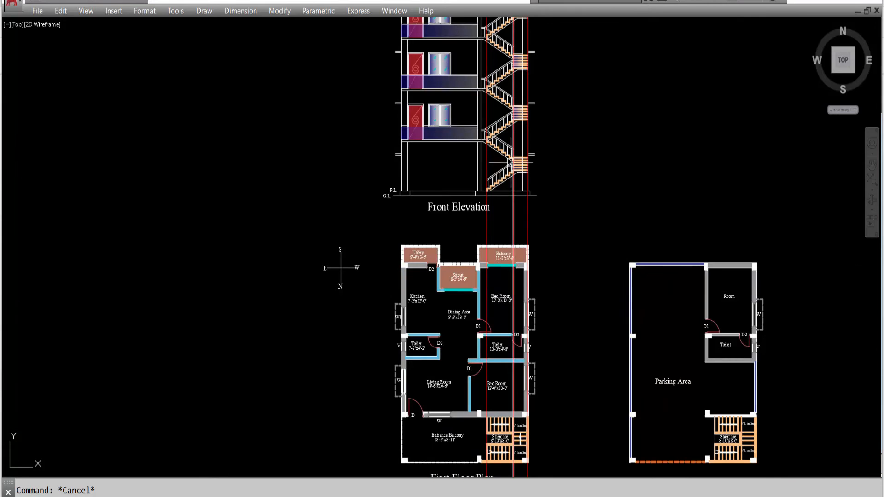
scroll(425, 127, "up", 3)
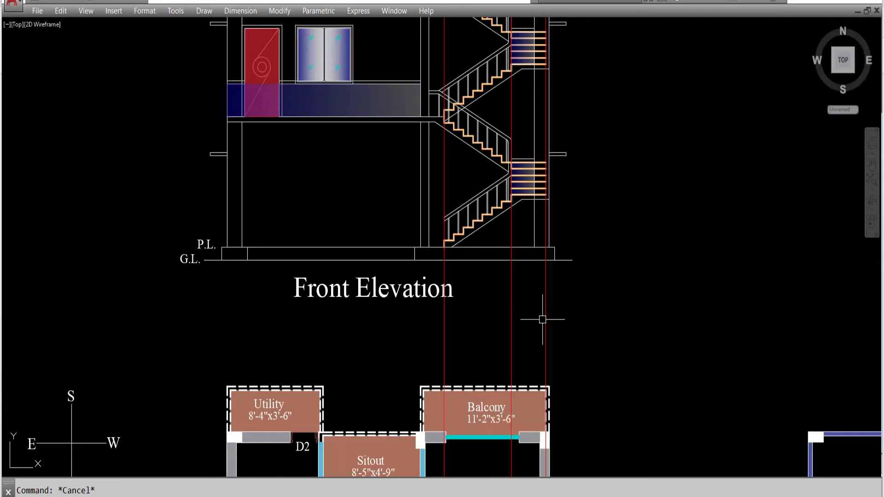
Step: Erase the three vertical construction lines joining the plan staircase to the front elevation
left_click(578, 332)
left_click(423, 332)
key("Delete")
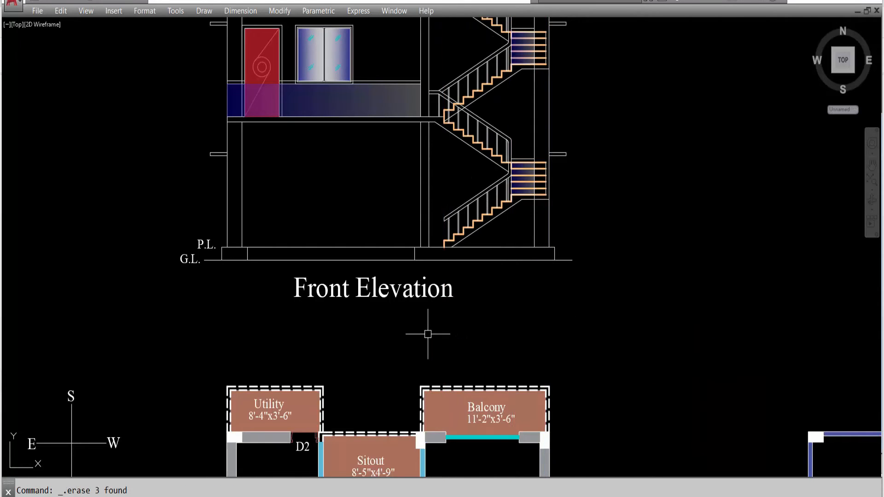
Step: Review the whole staircase in plan against the front elevation and inspect the gradient hatch over the lowest landing steps
scroll(456, 170, "down", 5)
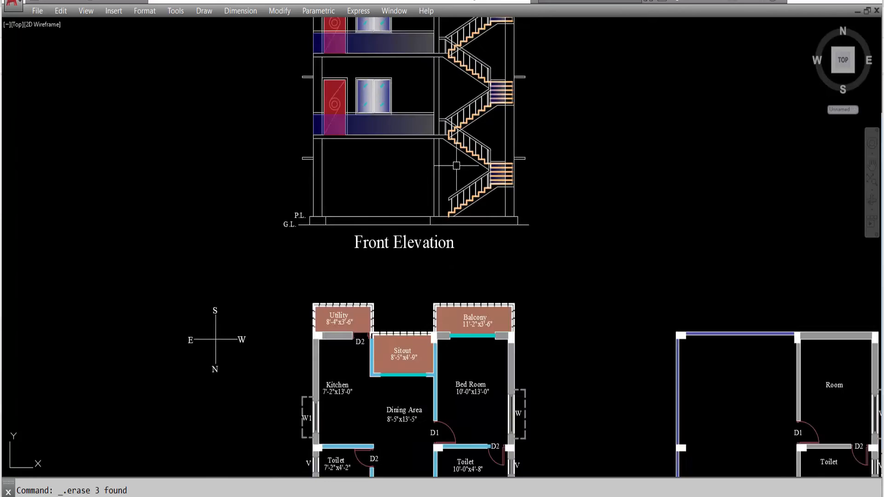
scroll(463, 360, "up", 4)
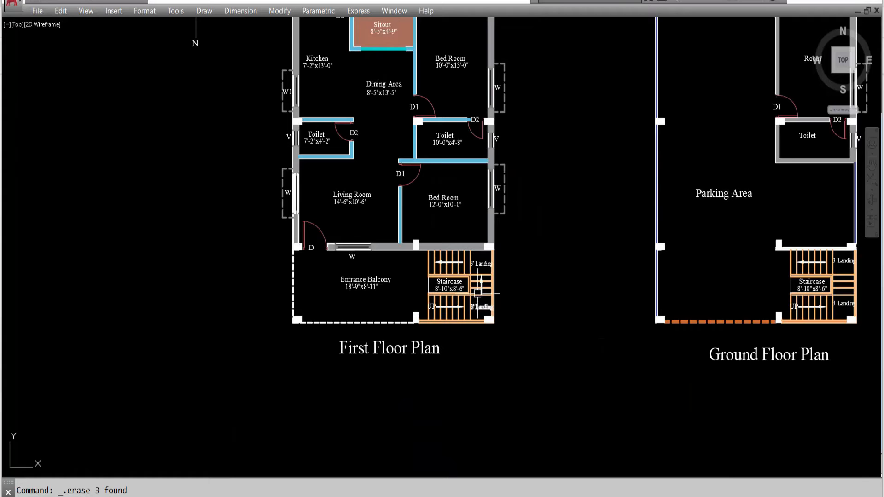
scroll(441, 302, "down", 4)
scroll(427, 201, "up", 6)
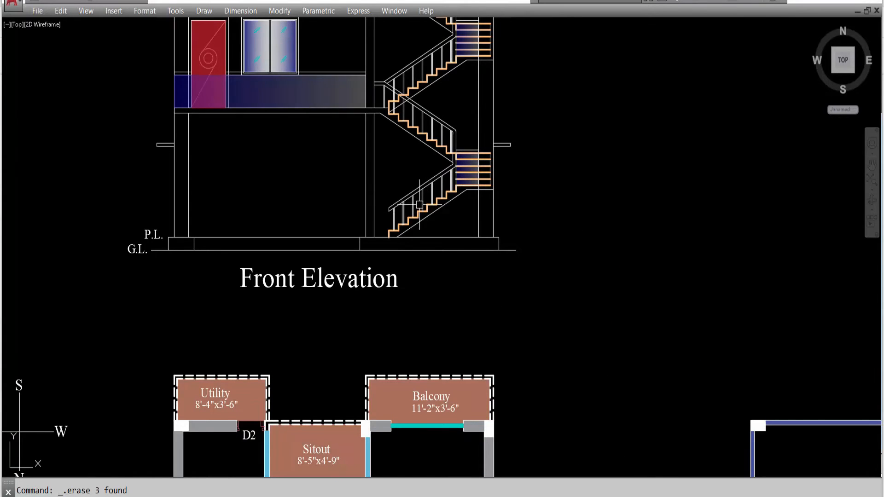
scroll(474, 169, "up", 2)
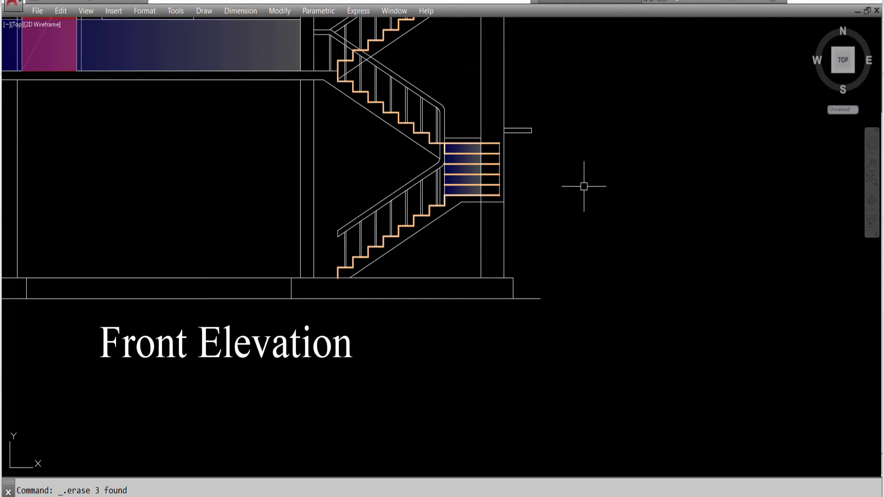
scroll(538, 184, "down", 5)
scroll(505, 226, "down", 2)
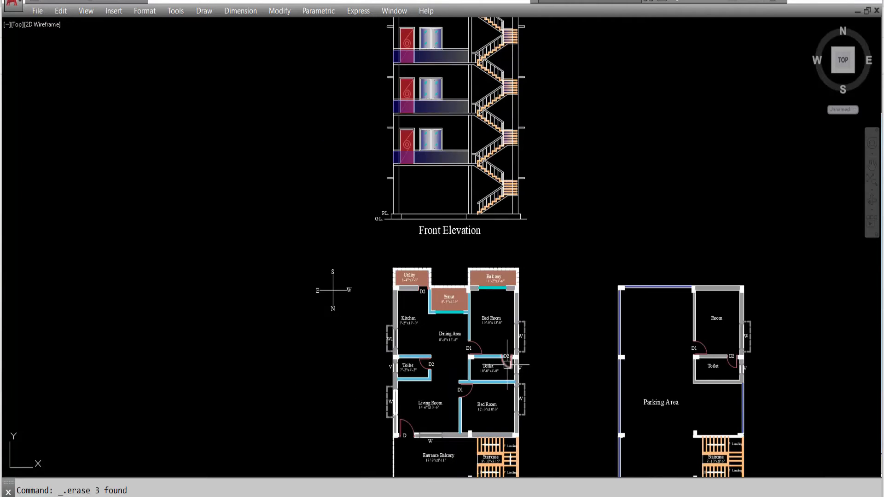
scroll(519, 195, "up", 8)
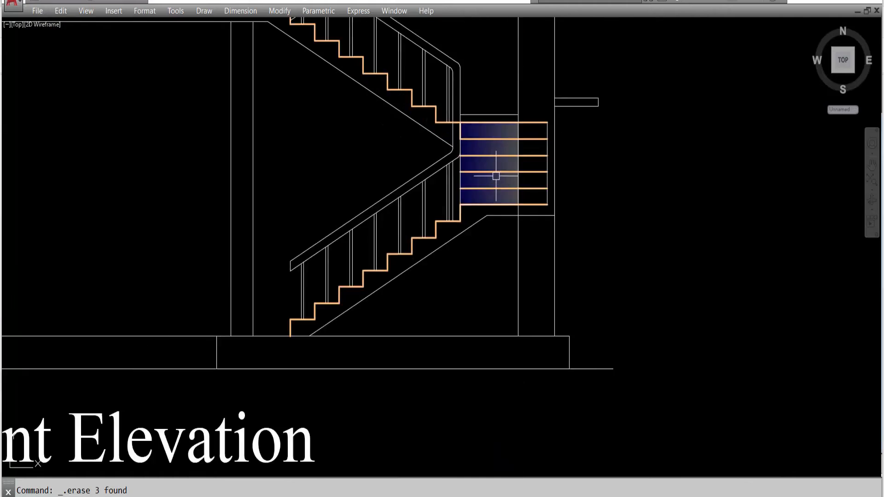
left_click(465, 99)
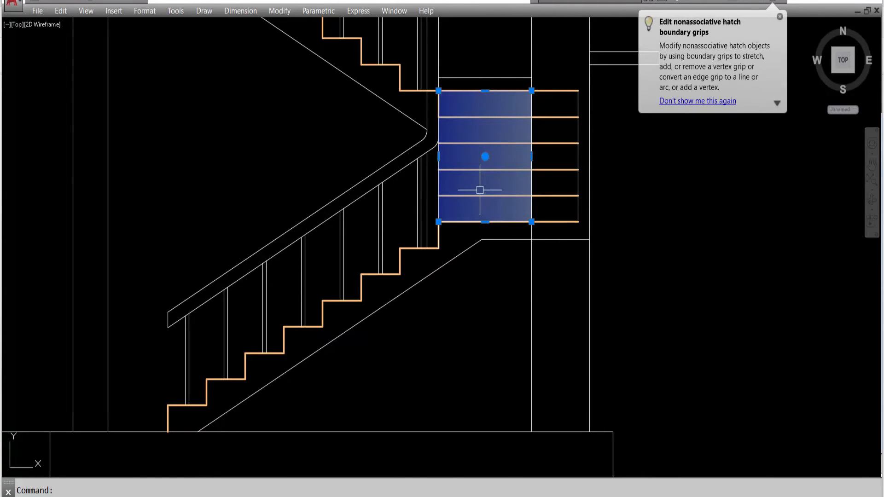
key("Escape")
Step: Draw a vertical construction line through the inner edge of the staircase's outer corner column in the first floor plan
scroll(461, 109, "down", 3)
scroll(463, 109, "down", 8)
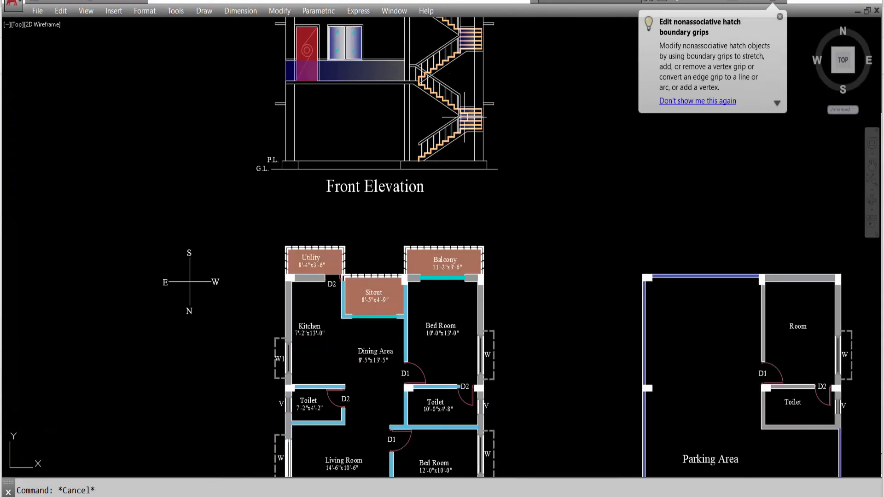
scroll(453, 322, "up", 5)
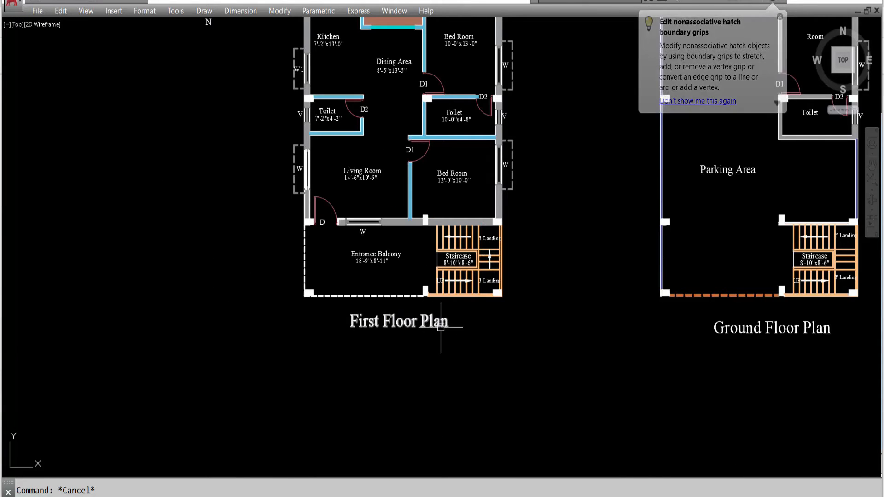
scroll(500, 298, "up", 3)
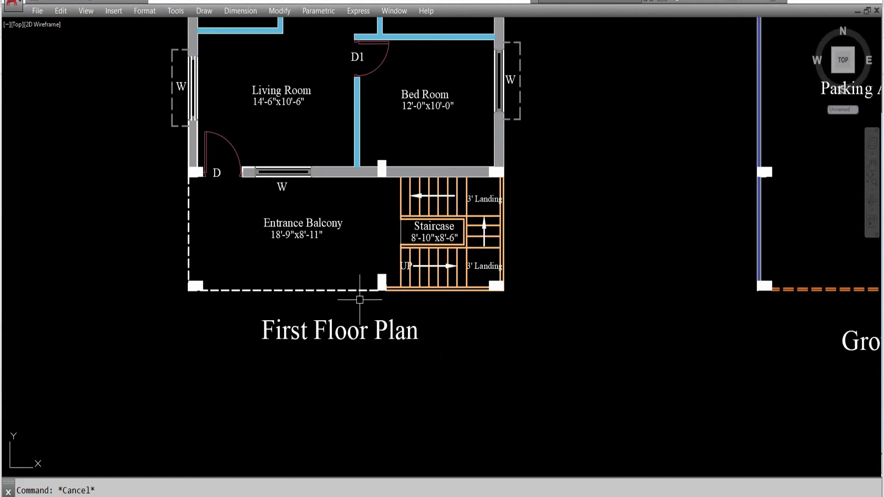
left_click(483, 274)
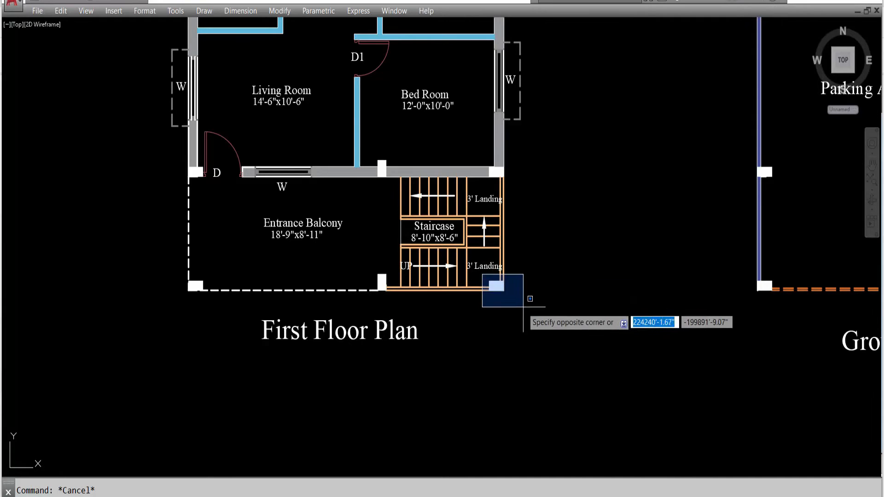
key("Escape")
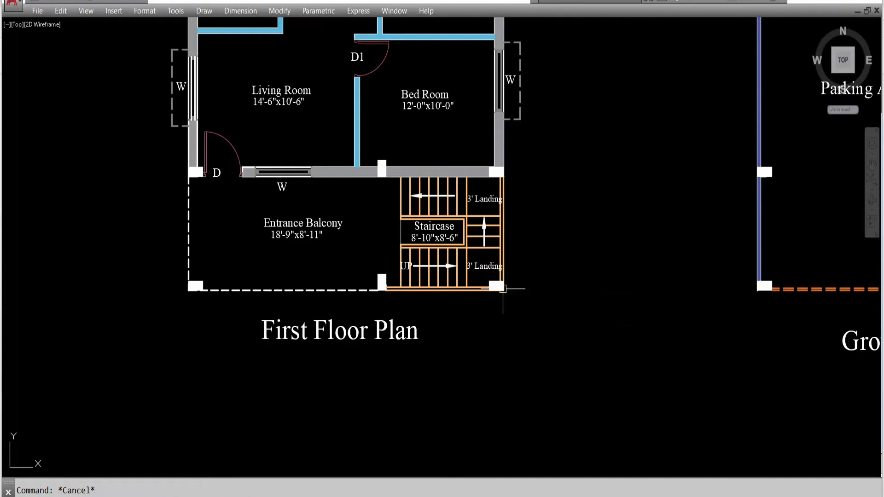
type("xl")
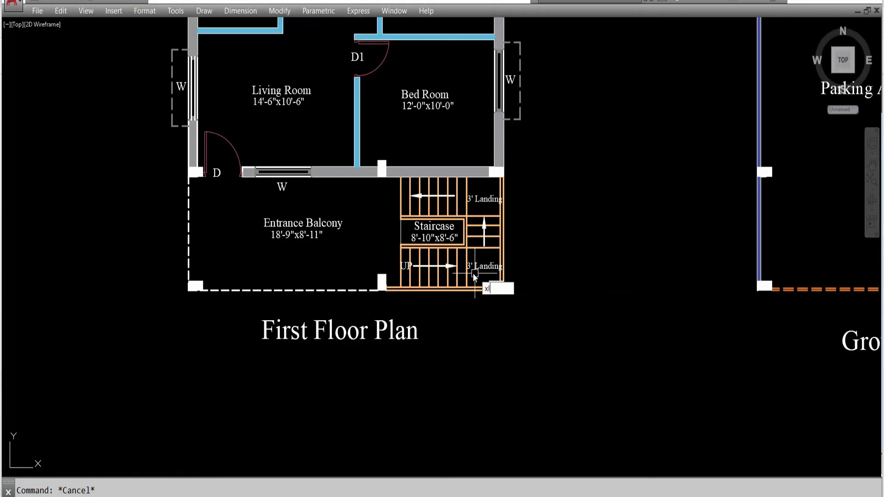
key("Return")
type("v")
key("Return")
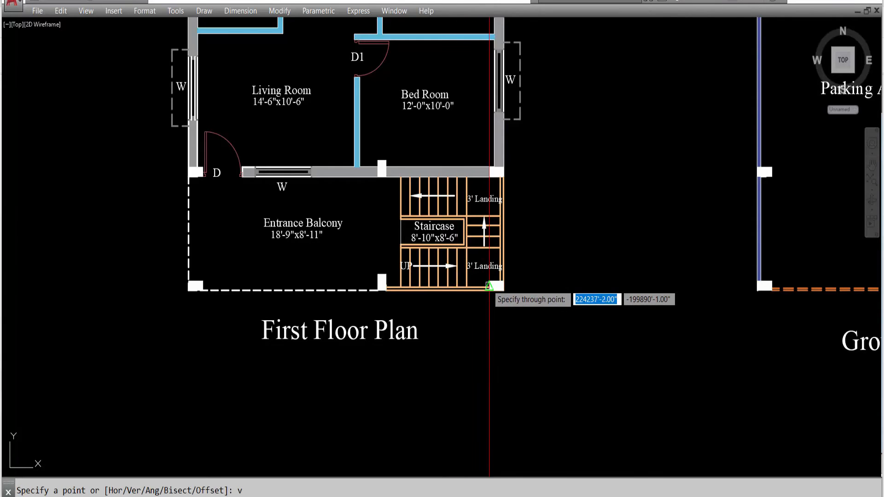
left_click(489, 286)
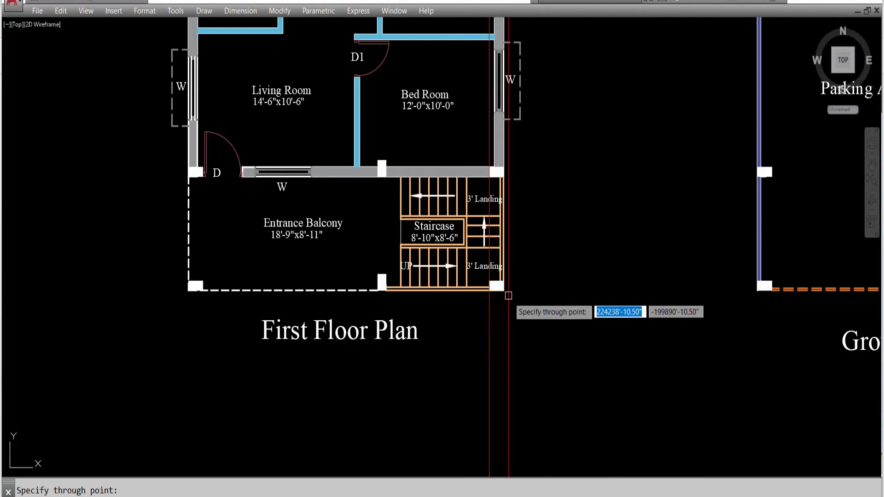
Step: Trace the vertical construction line up to the front elevation's landing steps, then erase it
key("Escape")
left_click(495, 319)
left_click(453, 353)
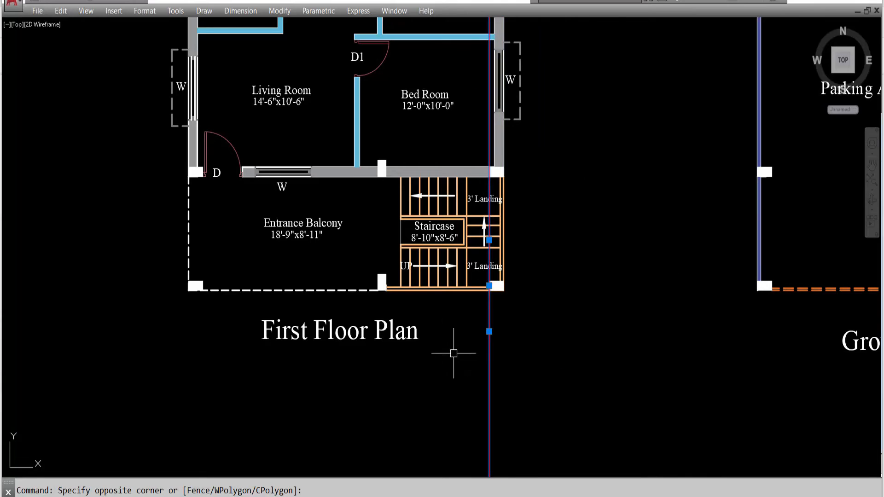
scroll(453, 353, "down", 3)
scroll(482, 207, "up", 8)
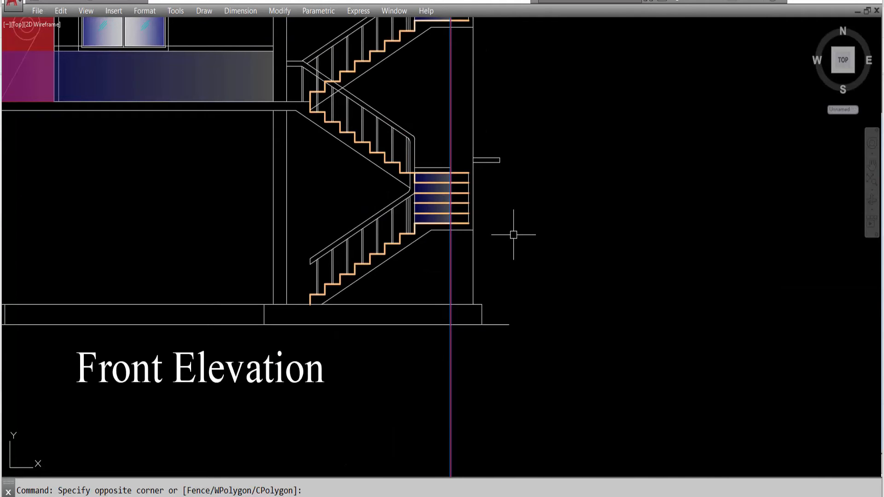
key("Delete")
Step: Compare the corner column in plan with the elevation's lowest landing steps, checking the gradient hatch and the step lines behind the column
scroll(446, 192, "down", 5)
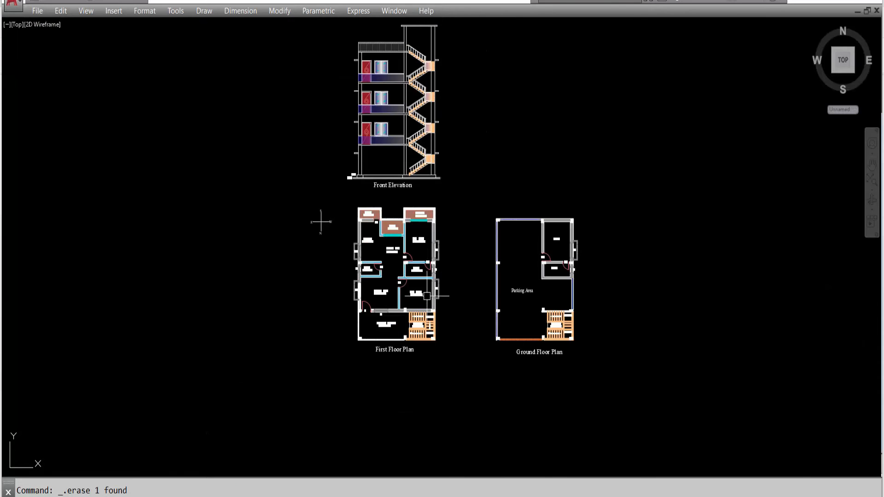
scroll(430, 339, "up", 8)
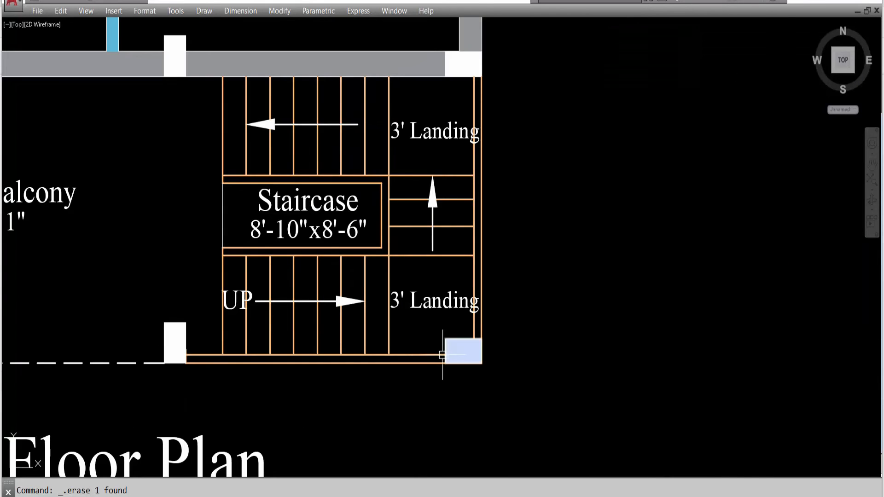
scroll(412, 376, "down", 5)
scroll(410, 151, "up", 6)
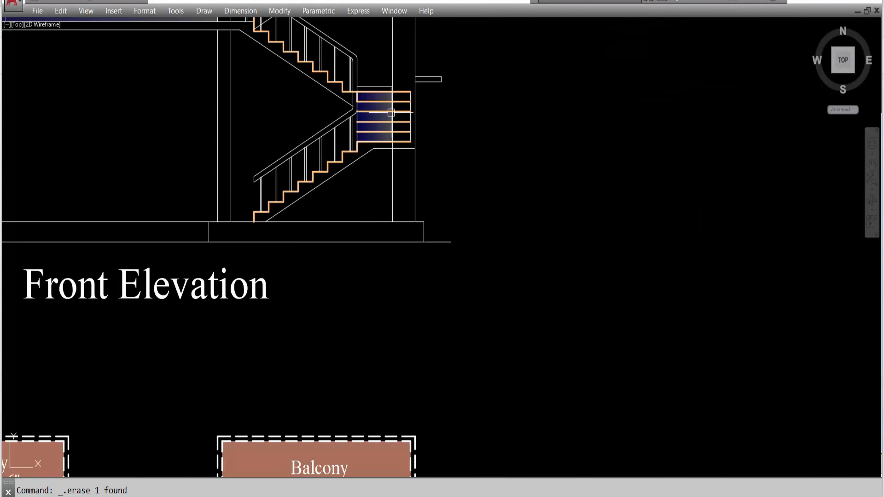
left_click(353, 133)
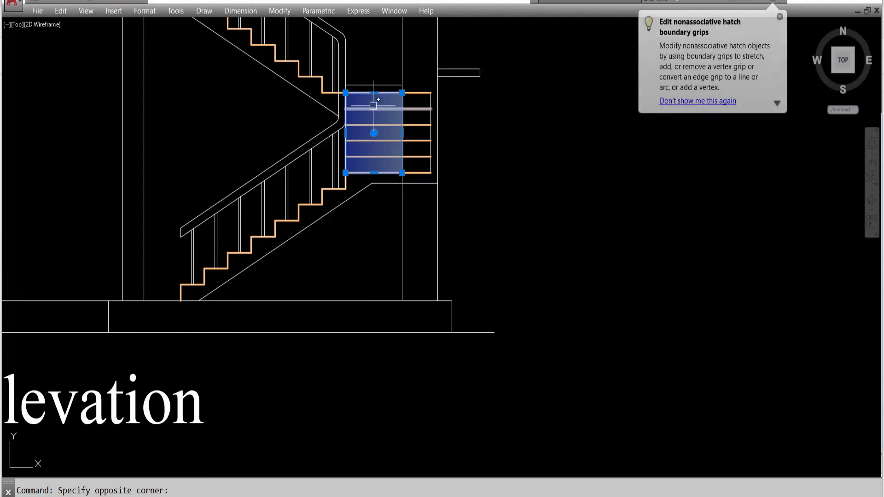
key("Escape")
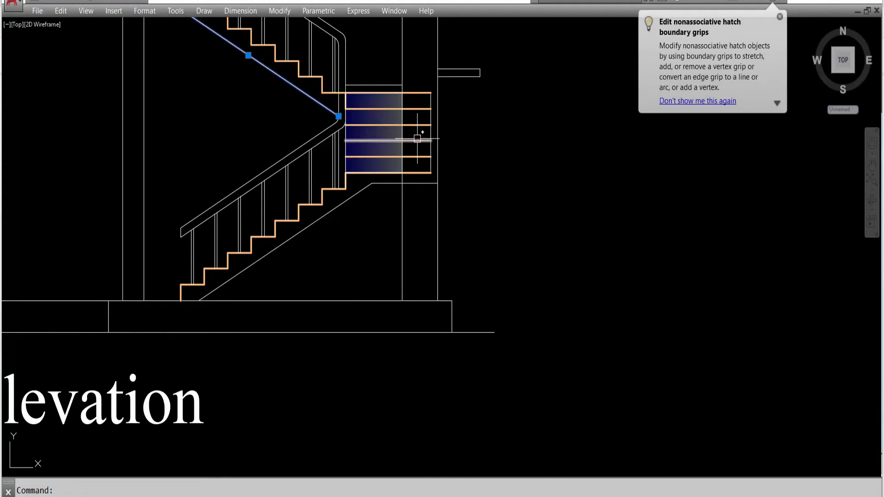
left_click(267, 88)
left_click(440, 194)
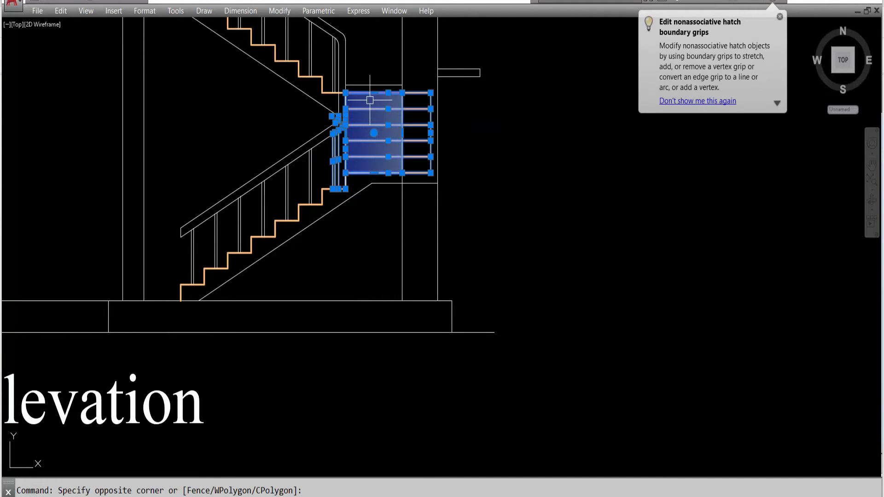
key("Escape")
left_click(382, 112)
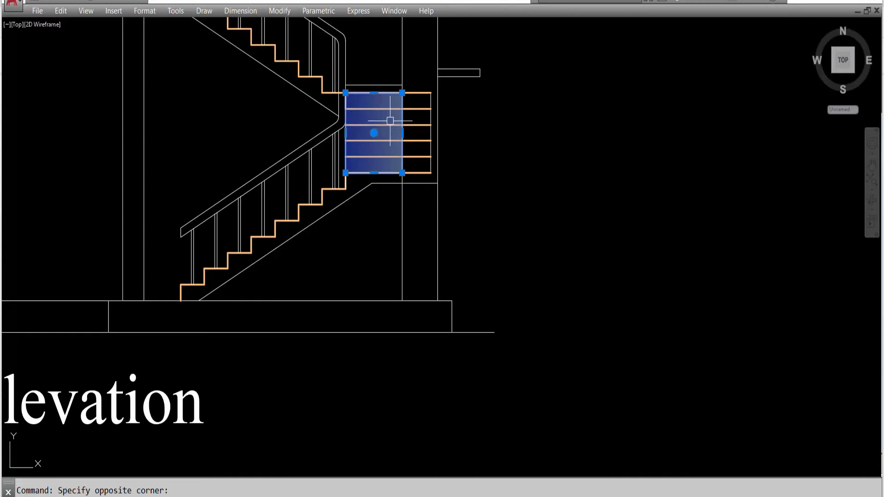
key("Escape")
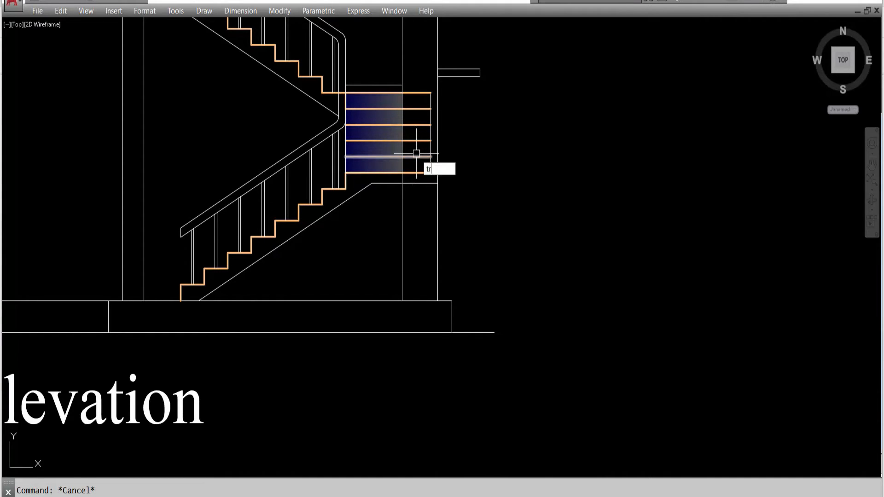
Step: Trim the lowest landing's horizontal step lines where they pass the inner edge of the elevation's corner column
key("Return")
key("Return")
scroll(416, 174, "up", 4)
left_click(414, 181)
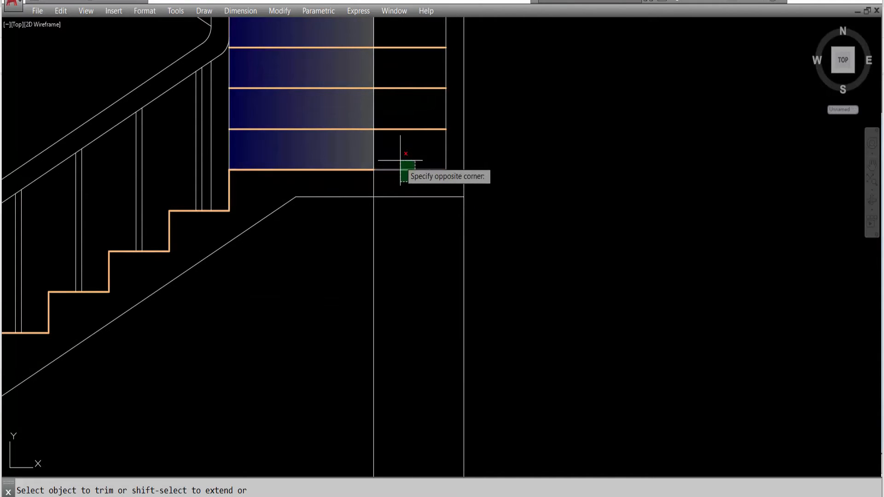
scroll(400, 160, "down", 2)
left_click(392, 21)
key("Escape")
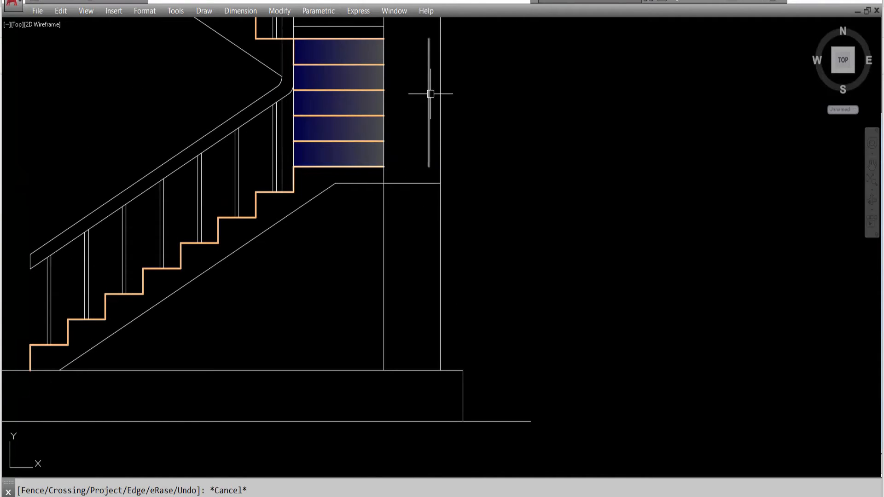
Step: Erase the leftover vertical line inside the corner column beside the lowest landing steps
left_click(429, 92)
key("Delete")
scroll(512, 157, "down", 5)
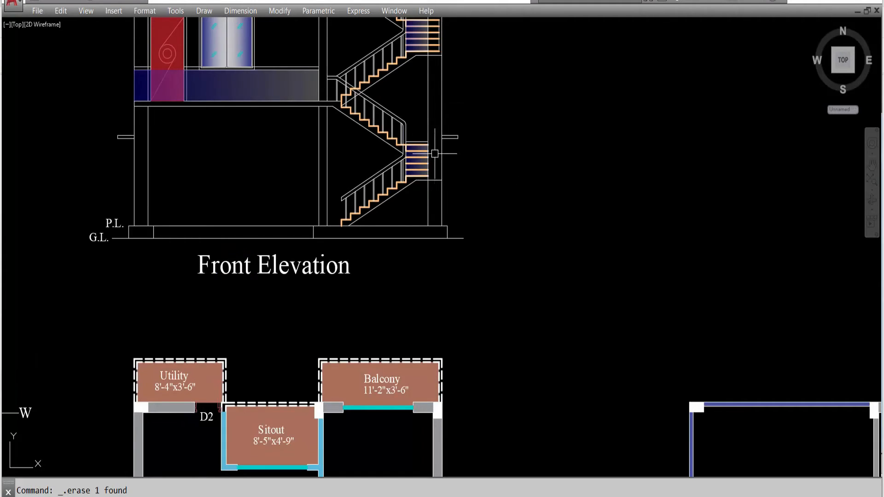
scroll(434, 153, "up", 2)
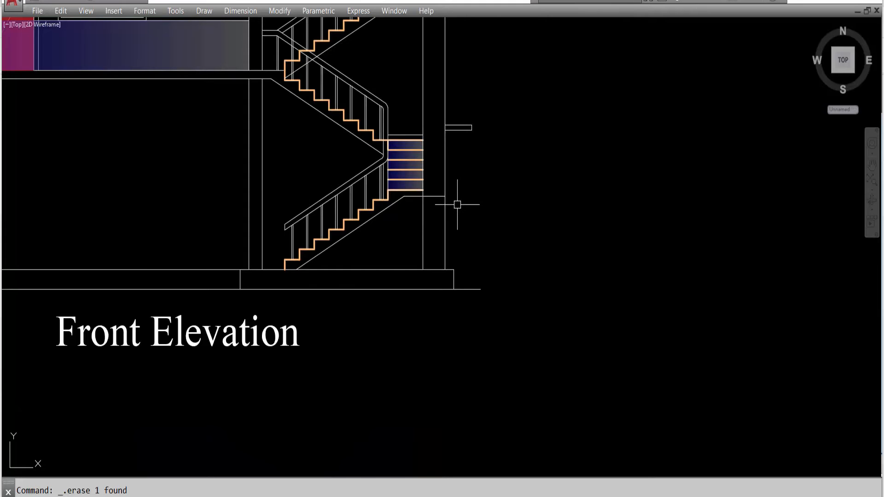
Step: Undo the erased vertical line and the trimming of the landing step lines
key("ctrl+z")
scroll(457, 205, "up", 4)
key("ctrl+z")
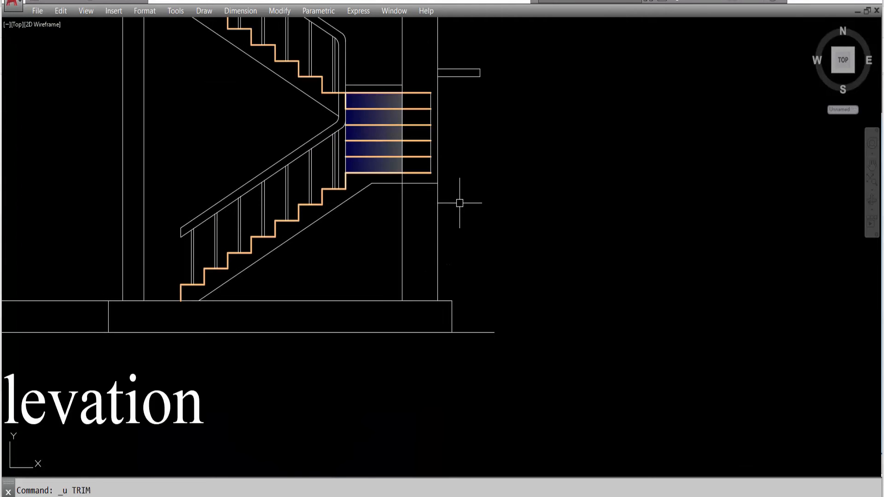
Step: Draw a vertical construction line across the landing step lines, just inside the corner column's inner edge
scroll(411, 75, "up", 4)
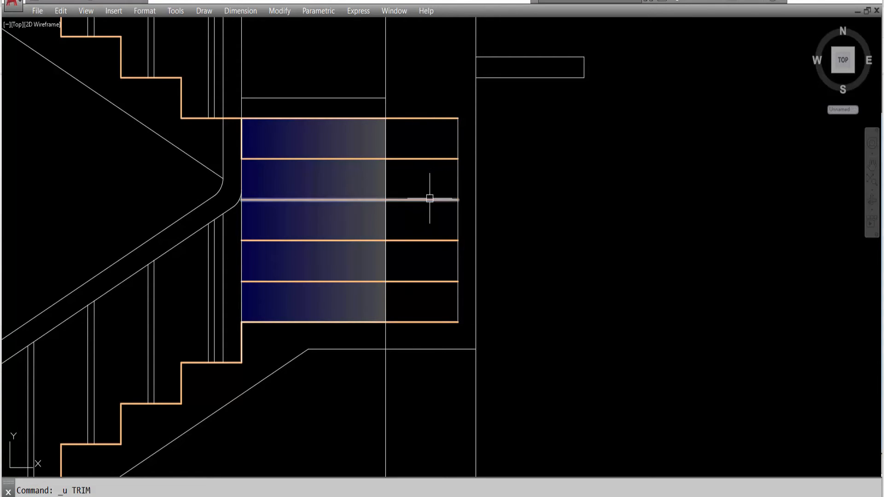
key("Return")
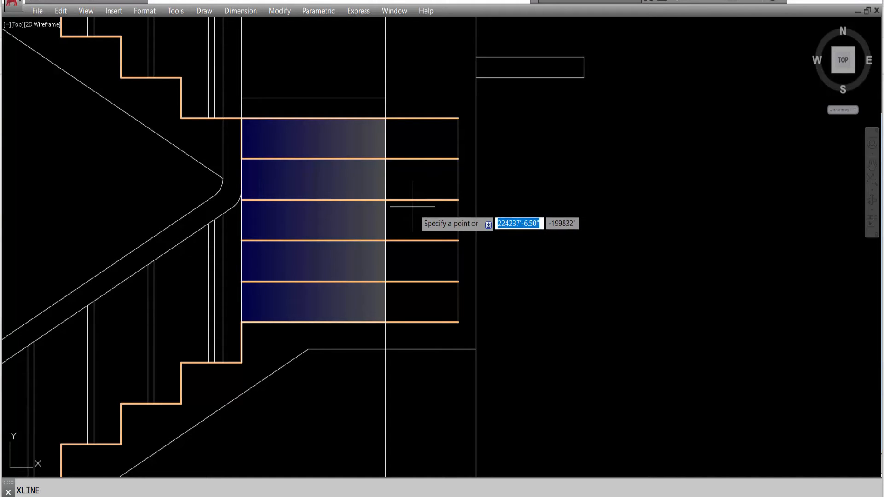
type("v")
key("Return")
left_click(409, 180)
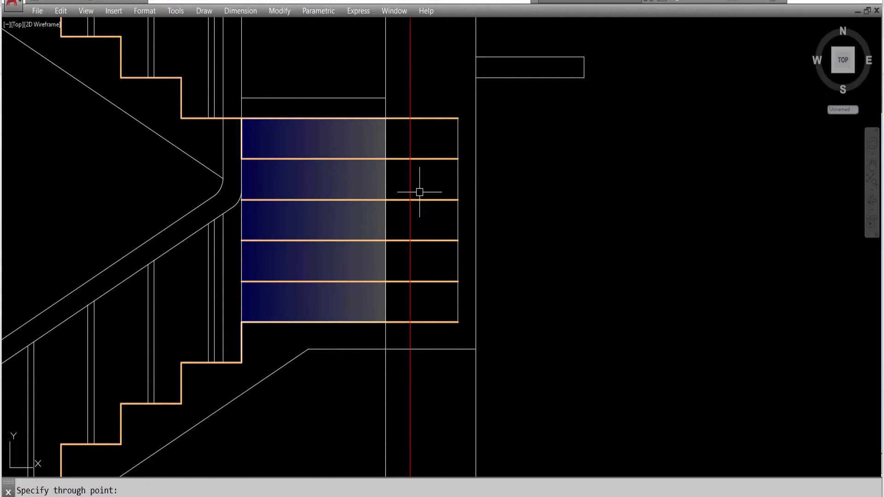
Step: Trim the landing step lines between the column's inner edge and the vertical construction line
type("tr")
key("Return")
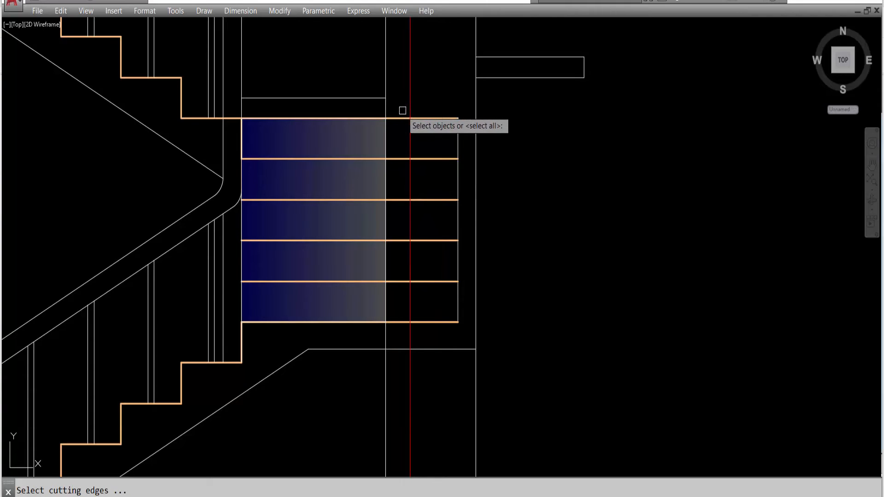
key("Return")
left_click(408, 98)
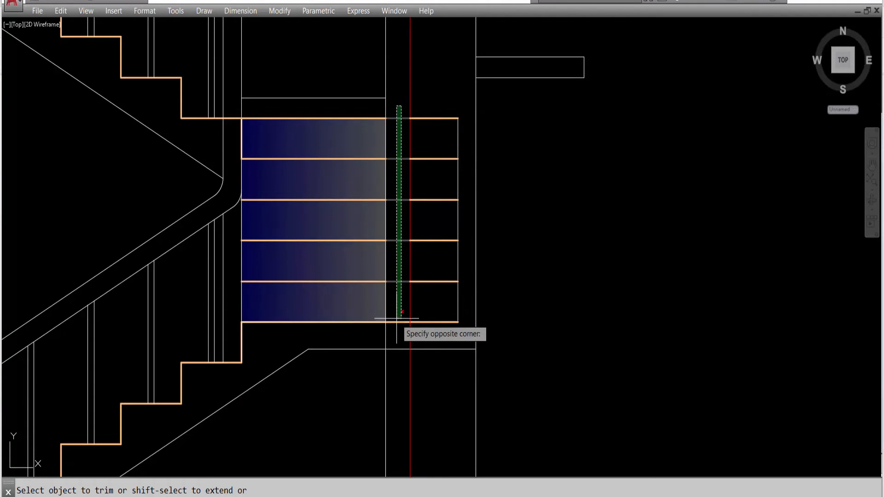
left_click(396, 326)
key("Escape")
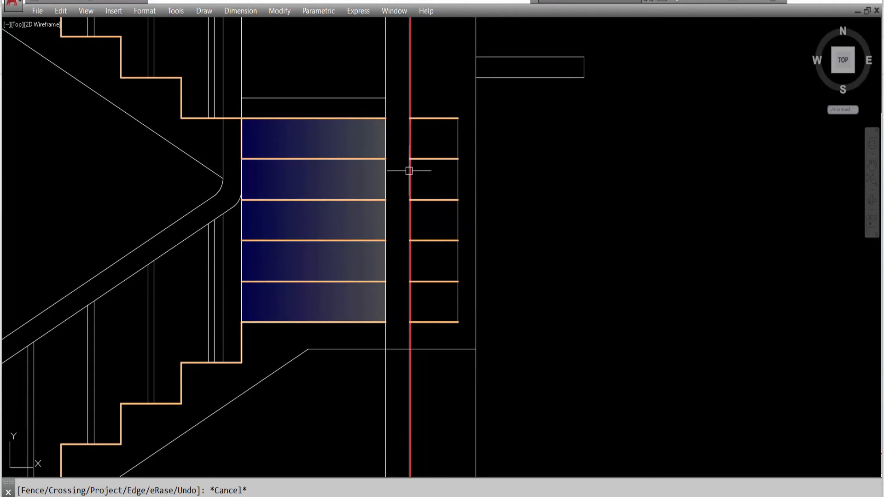
Step: Extend the separated step segments inside the column back to its inner edge and erase the vertical construction line
type("e")
key("Escape")
type("ex")
key("Return")
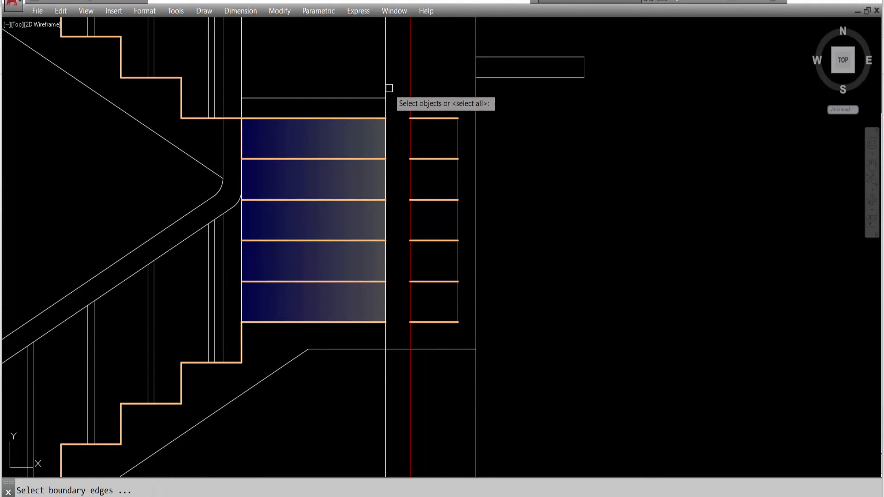
left_click(386, 87)
key("Return")
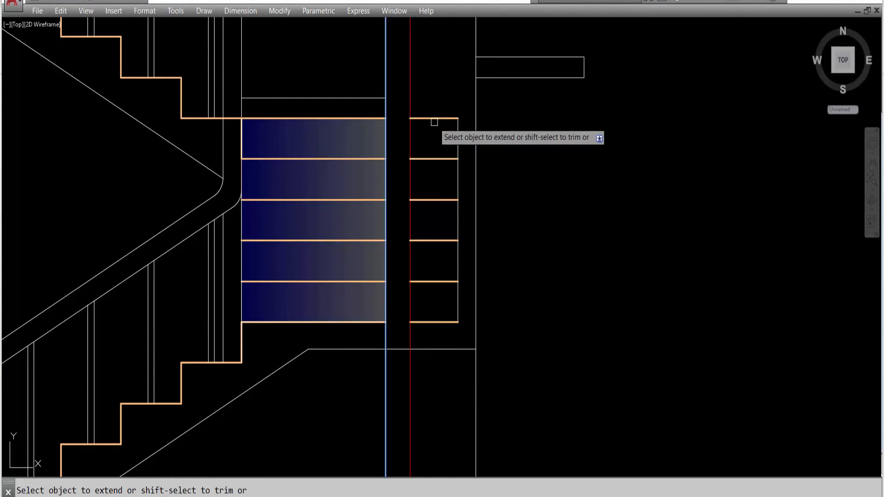
left_click(441, 339)
left_click(430, 90)
key("Escape")
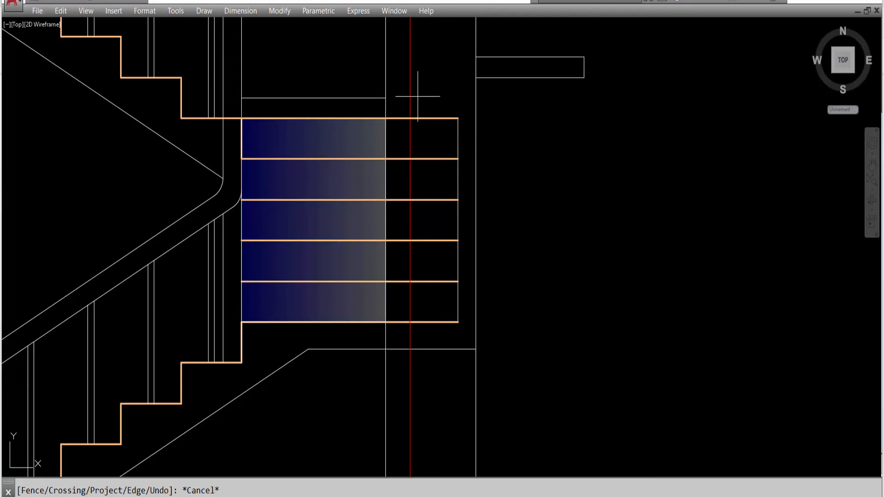
left_click(410, 92)
key("Delete")
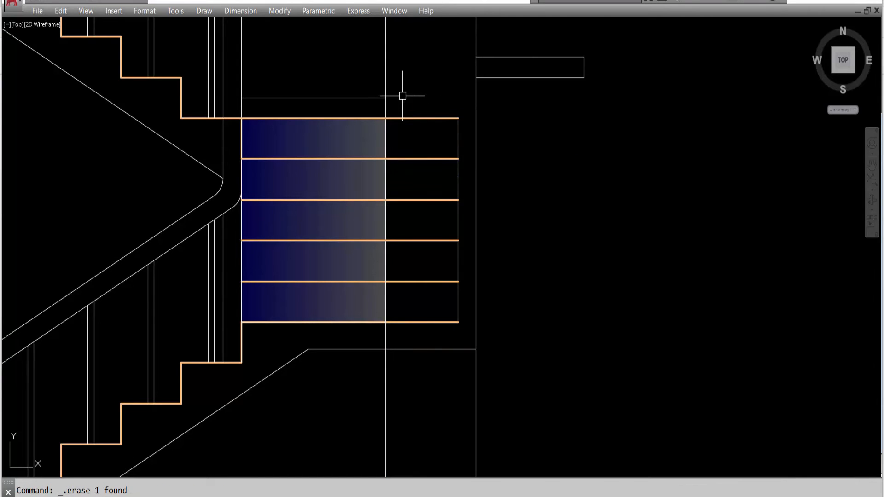
Step: Inspect the properties of the step segments inside the corner column, including the top segment on its own
left_click(465, 331)
left_click(430, 103)
right_click(429, 103)
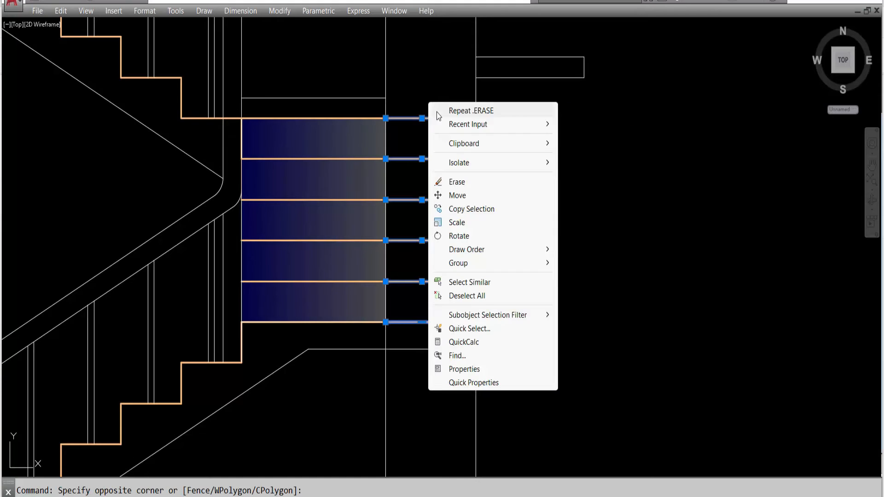
left_click(464, 368)
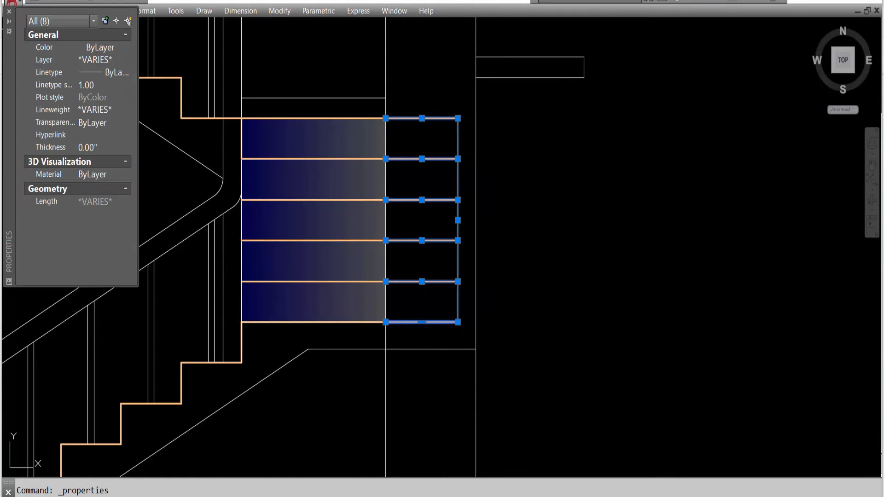
left_click(109, 202)
key("Escape")
left_click(400, 118)
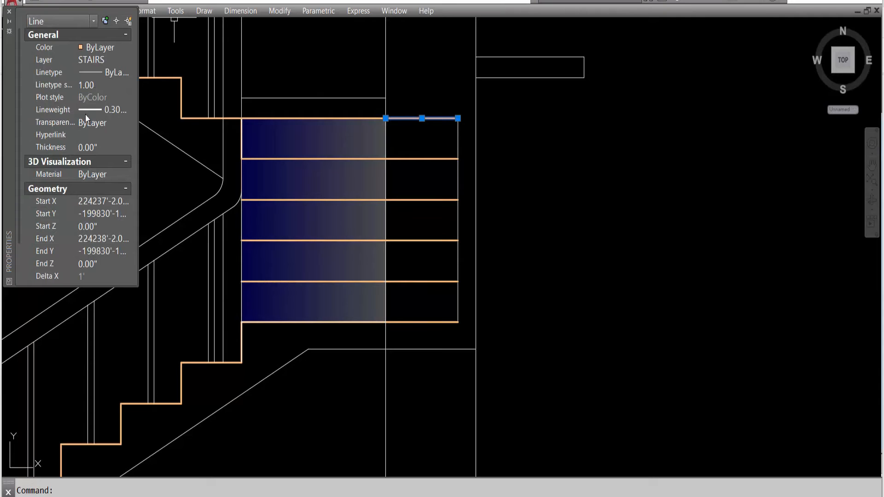
key("Escape")
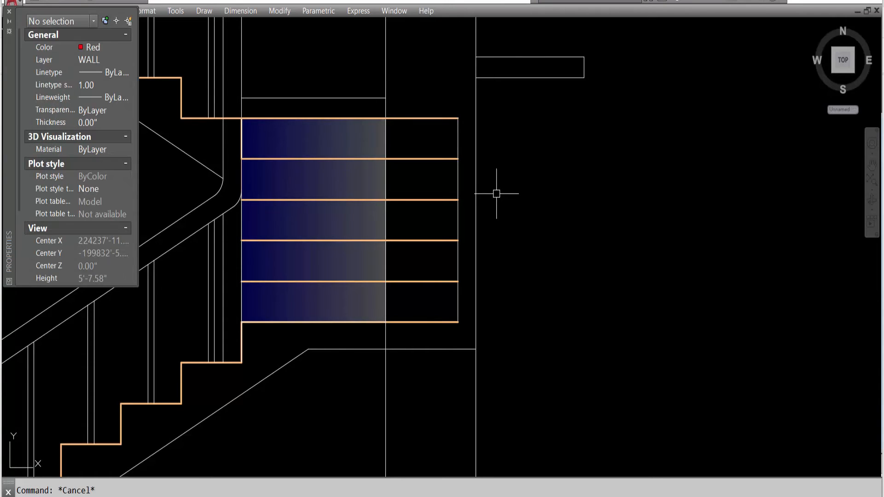
left_click(9, 12)
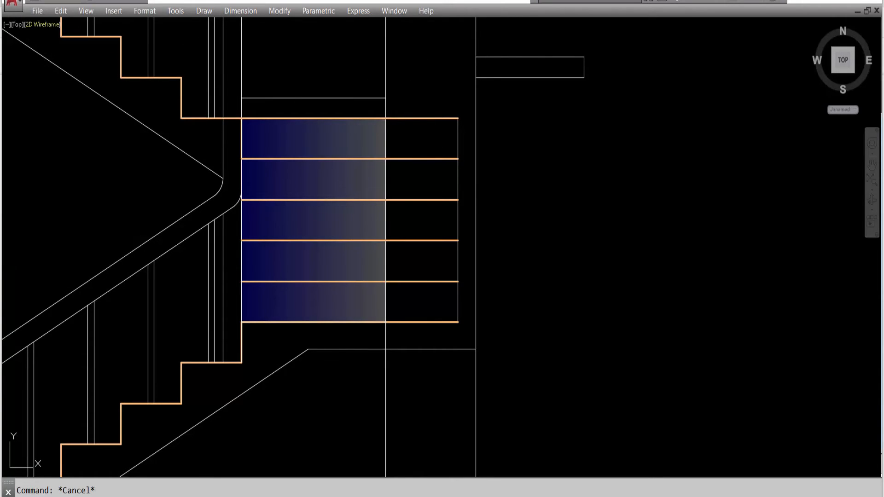
Step: Restore the ribbon and assign a dashed linetype to the top step segment inside the corner column
key("ctrl+0")
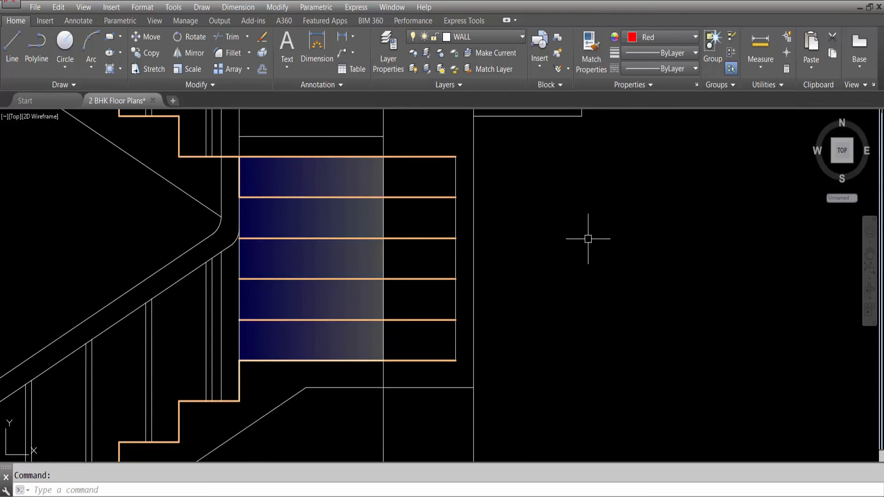
left_click(430, 153)
left_click(413, 177)
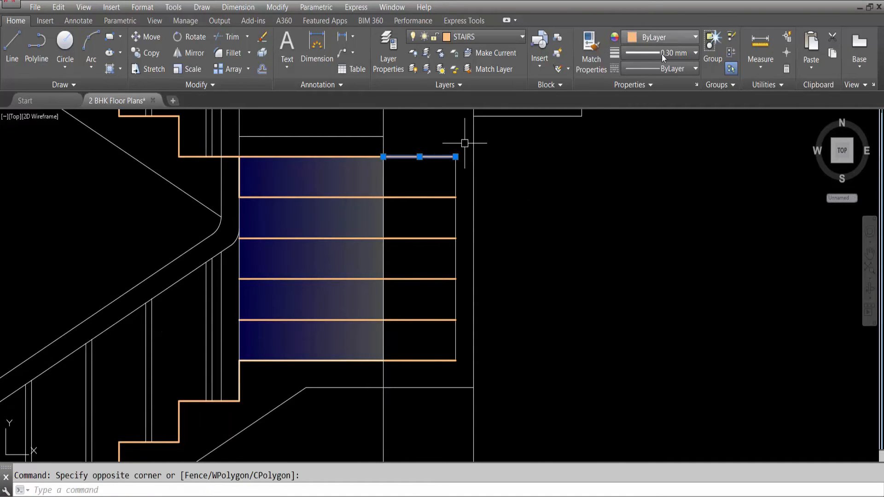
left_click(662, 68)
left_click(675, 176)
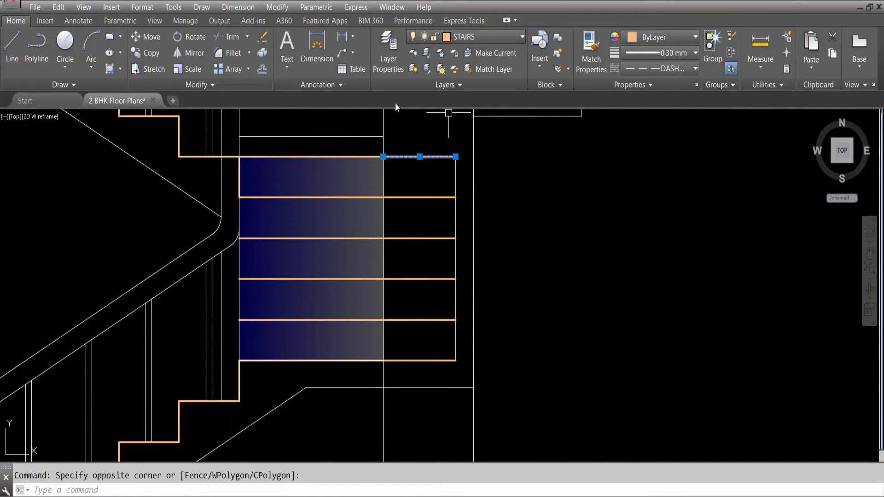
Step: Try a linetype scale of 5 on the dashed top step segment and settle on 3
right_click(438, 156)
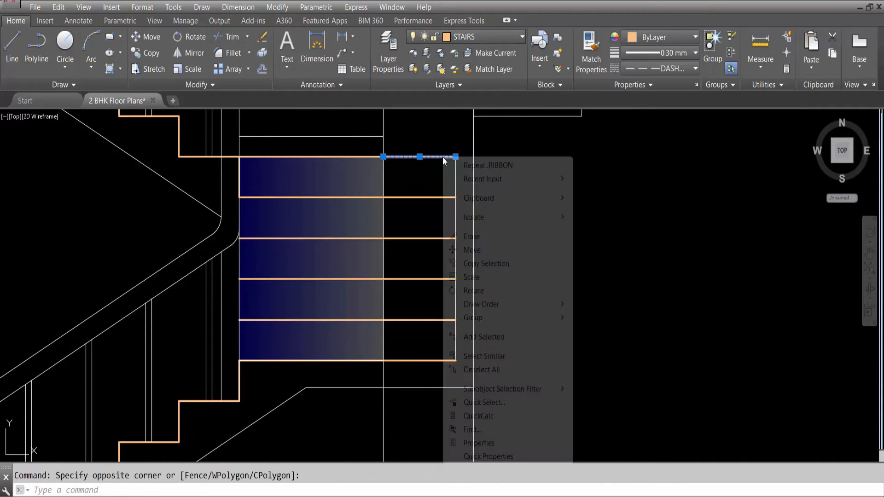
left_click(474, 443)
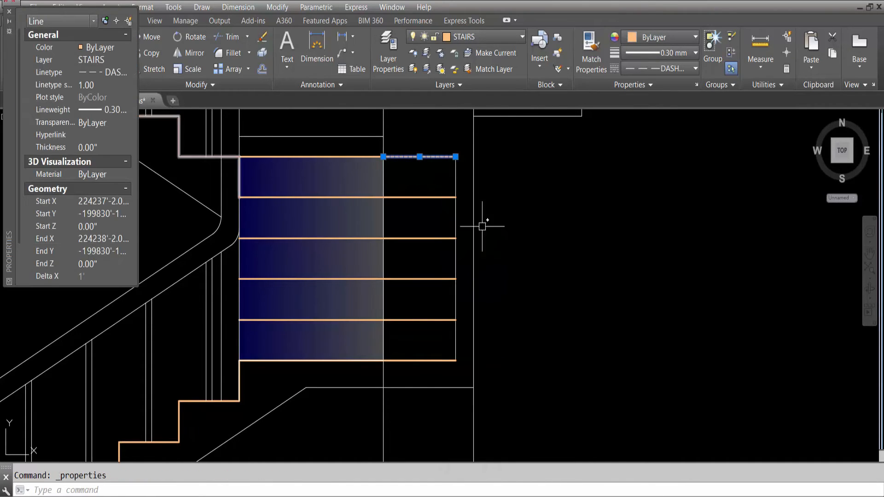
left_click(106, 85)
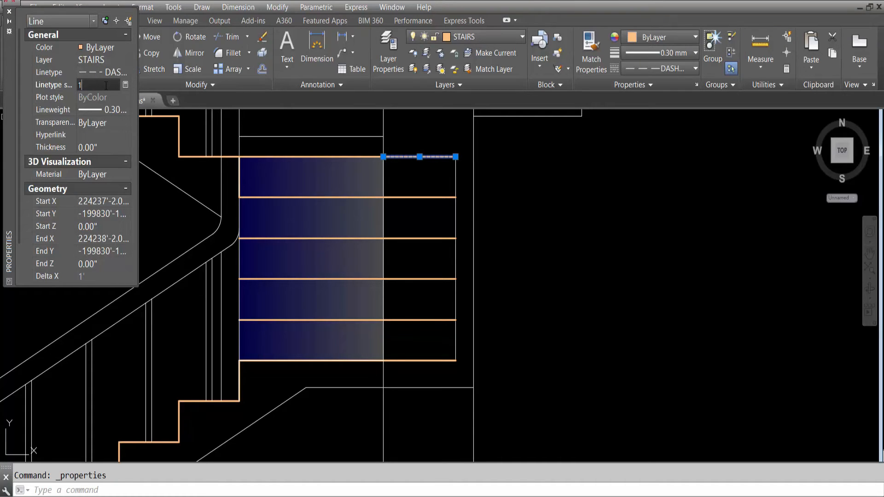
key("Return")
key("Return")
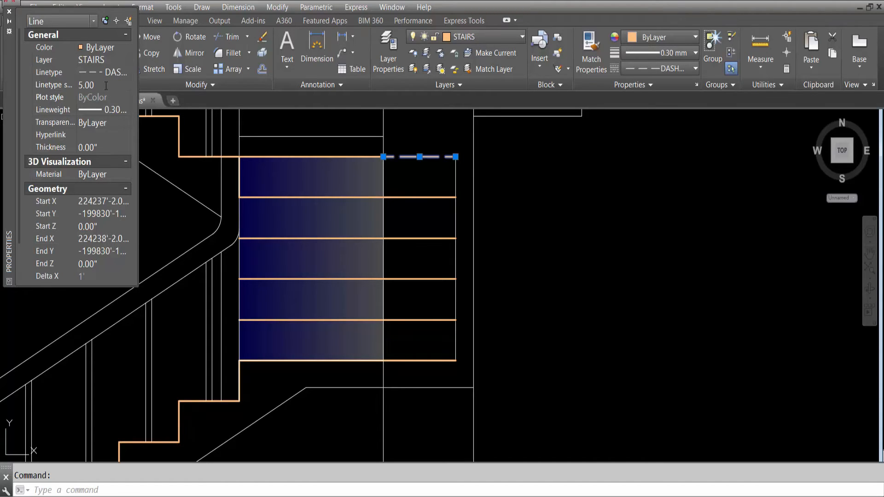
left_click(106, 85)
key("Return")
key("Escape")
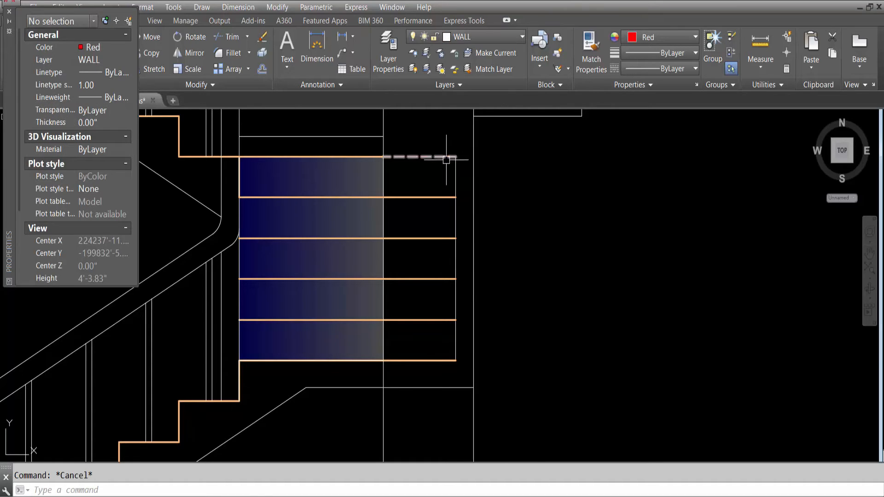
Step: Match the dashed top segment's properties onto the other step segments inside the corner column
left_click(424, 152)
left_click(423, 172)
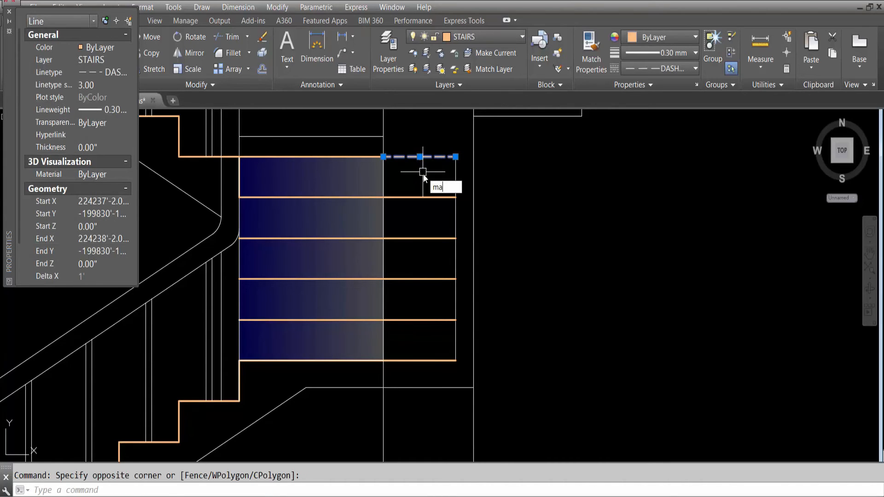
key("Return")
left_click(443, 375)
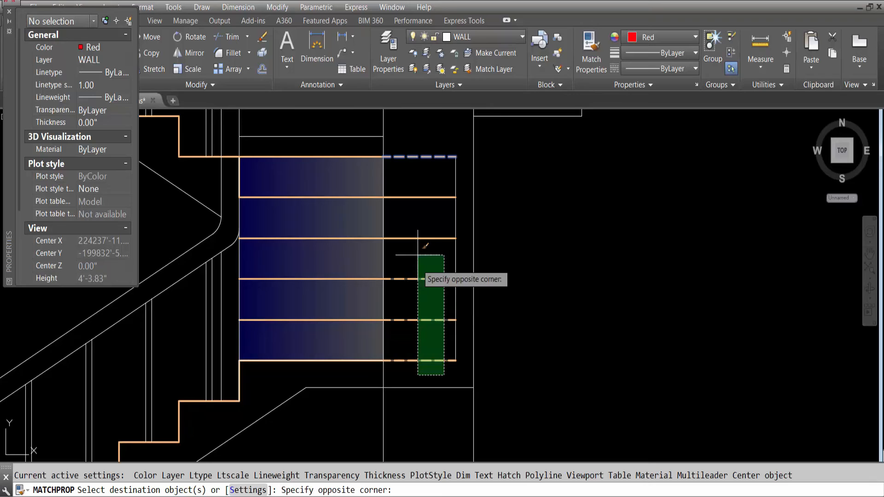
left_click(401, 163)
key("Escape")
Step: Give the vertical line at the outer ends of the step segments a dashed linetype with a linetype scale of 3
left_click(461, 181)
left_click(448, 180)
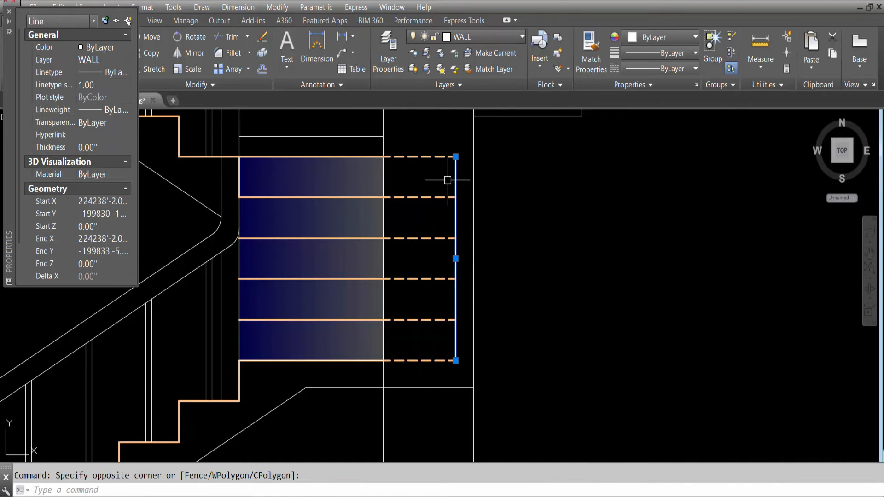
left_click(670, 69)
left_click(667, 178)
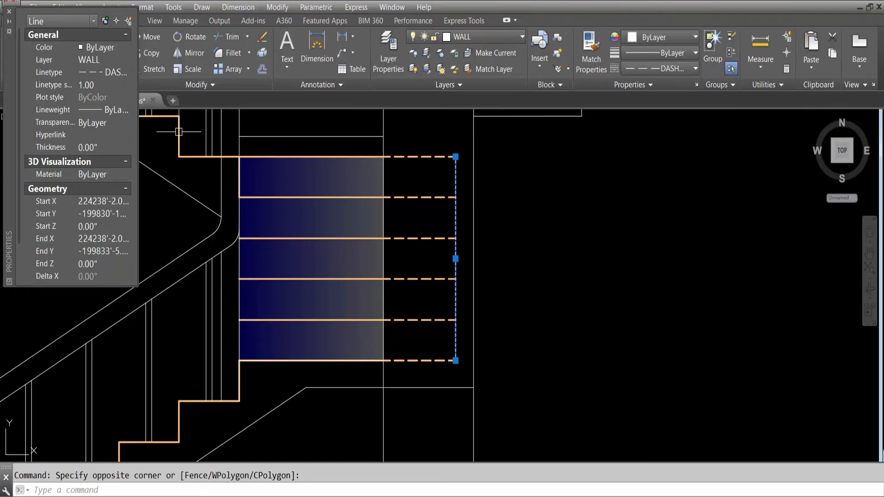
left_click(100, 82)
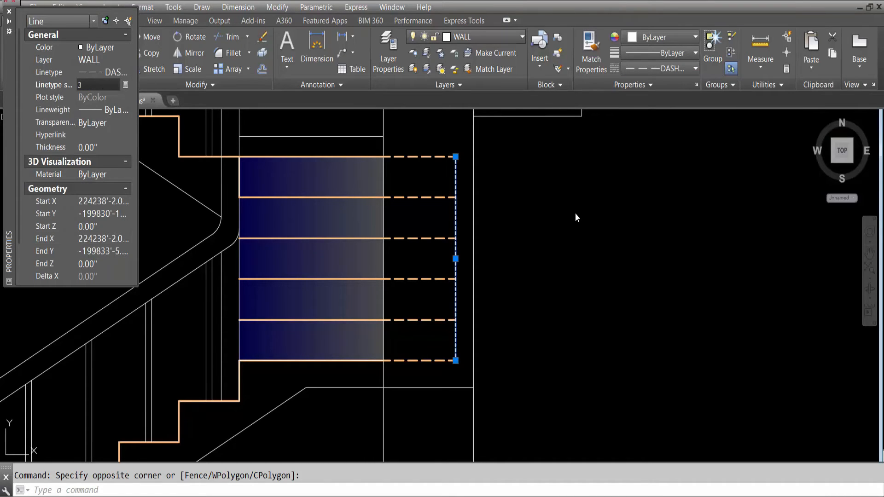
key("Return")
key("Escape")
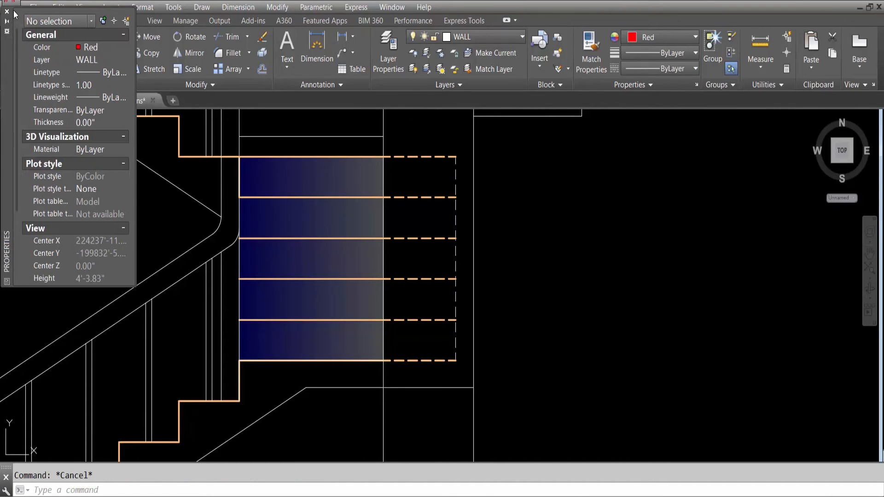
left_click(7, 10)
Step: Examine the dashed landing steps behind the corner column against the rest of the front elevation
scroll(509, 255, "down", 4)
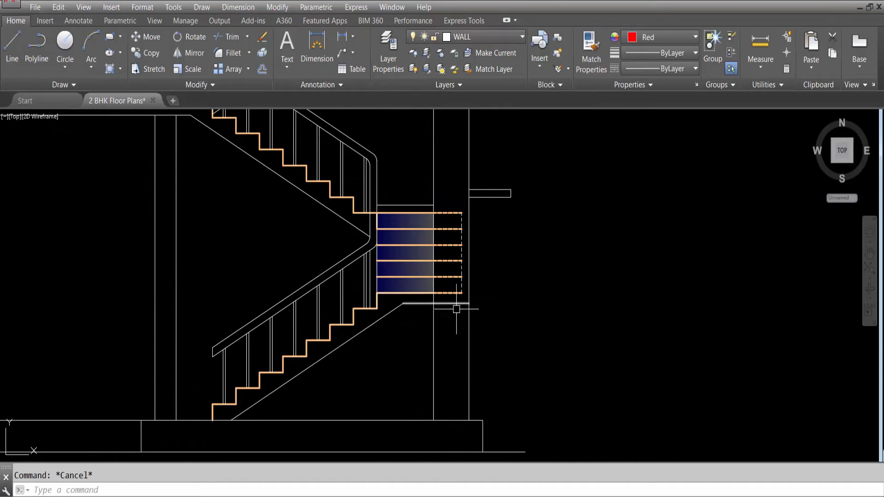
scroll(449, 292, "up", 1)
scroll(454, 272, "down", 1)
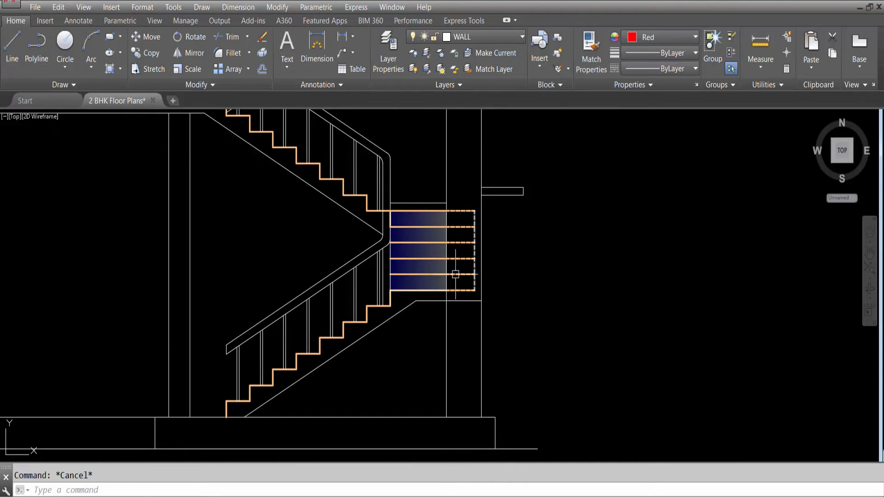
scroll(483, 228, "down", 1)
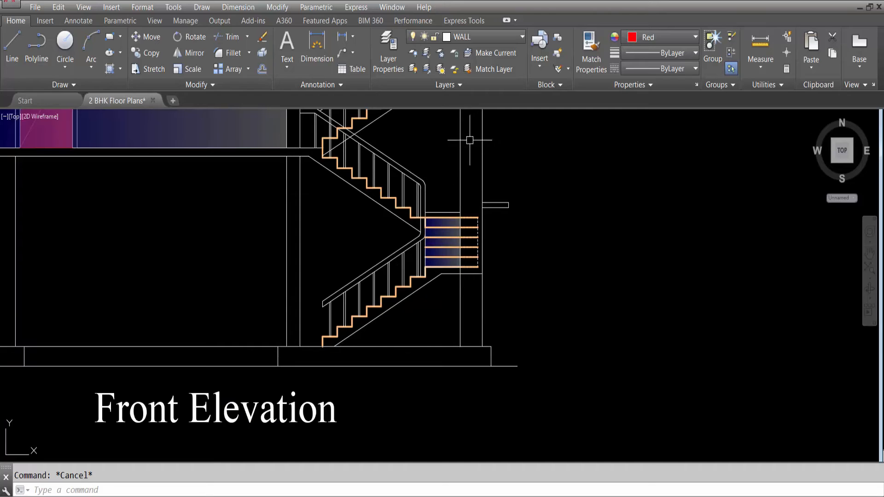
scroll(483, 299, "down", 3)
scroll(485, 292, "up", 2)
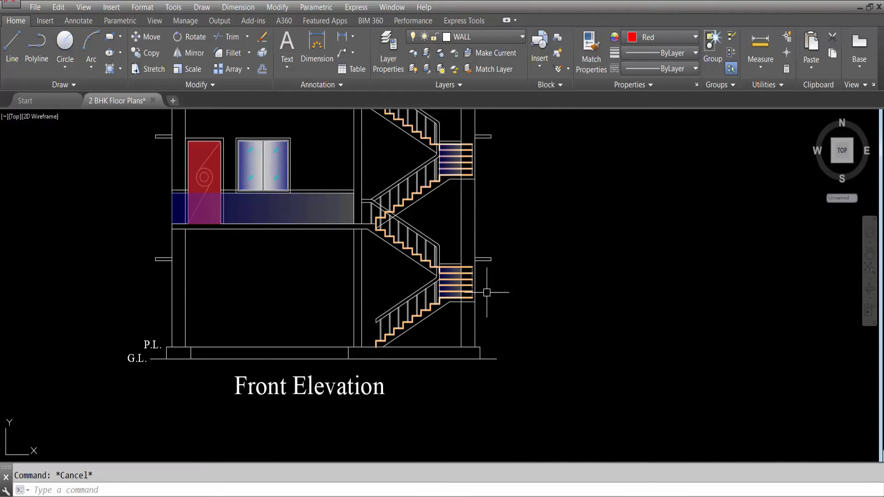
scroll(473, 141, "up", 3)
scroll(479, 175, "down", 3)
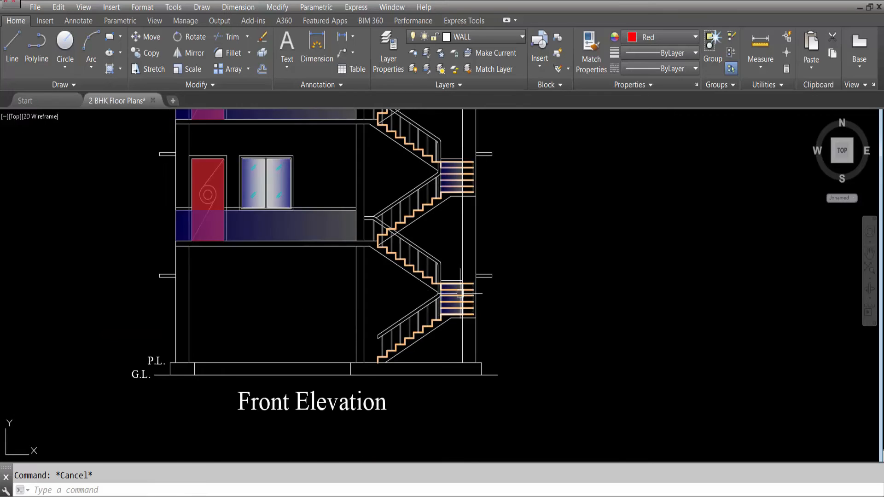
scroll(460, 293, "up", 2)
scroll(428, 308, "up", 1)
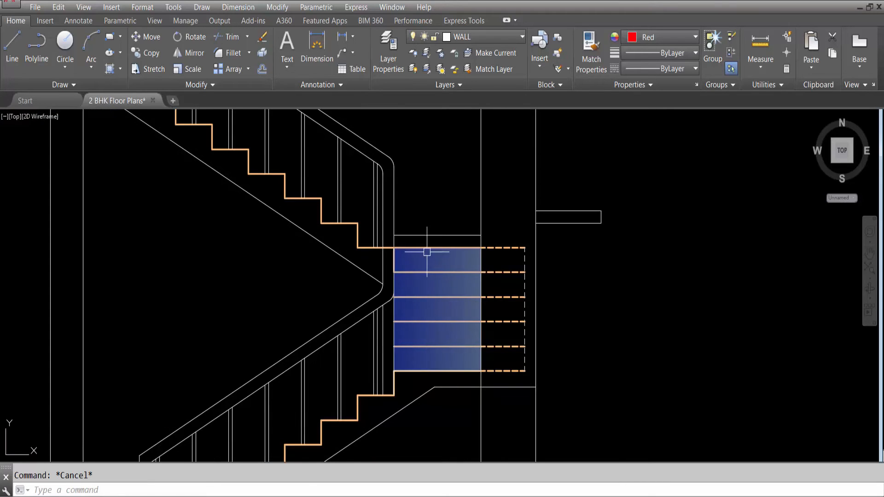
Step: Try erasing the gradient hatch over the lowest landing steps and undo the erasure
left_click(428, 284)
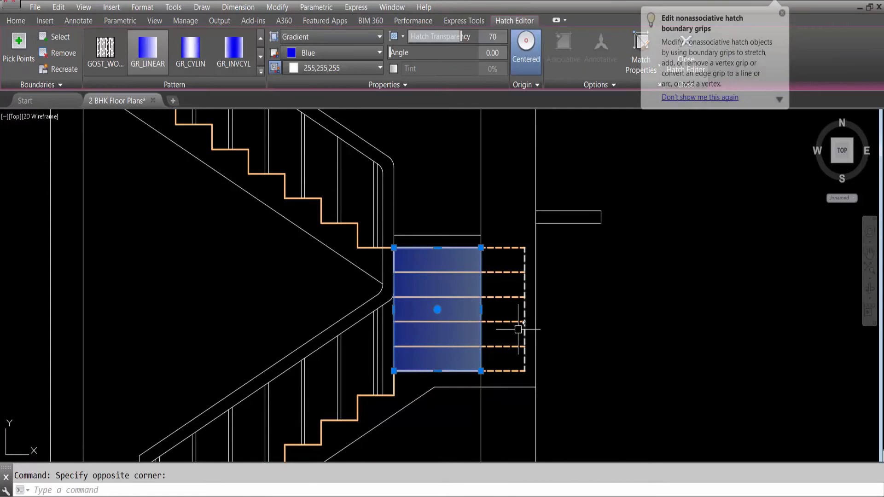
key("Delete")
key("ctrl+z")
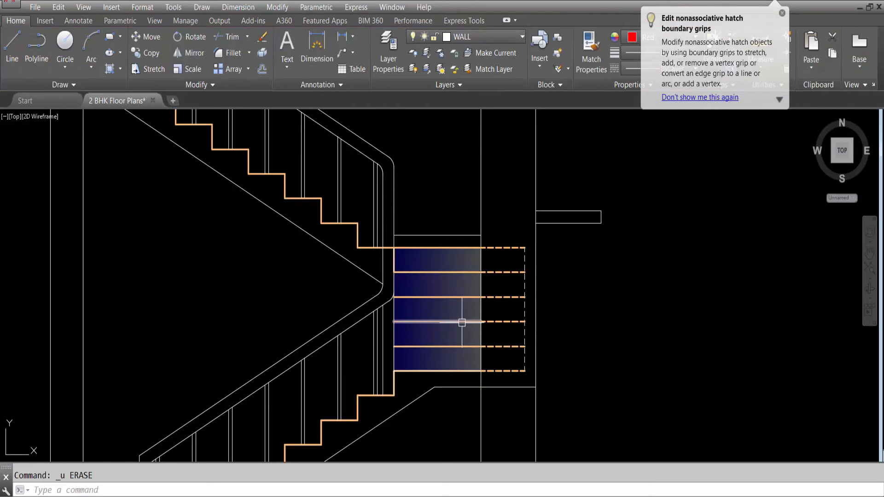
Step: Compare the staircase in the floor plan with the stair flights, railings and landing in the front elevation
scroll(461, 321, "down", 5)
scroll(443, 249, "up", 4)
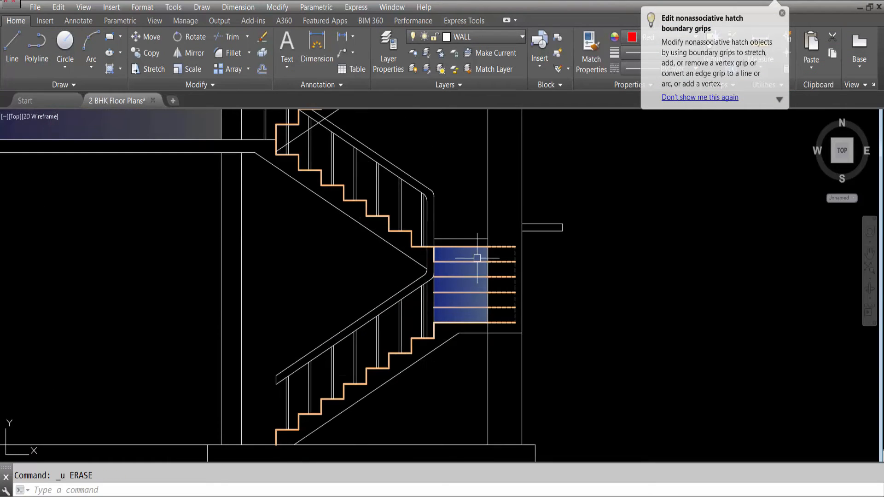
scroll(420, 308, "down", 5)
middle_click_drag(420, 308, 419, 203)
scroll(433, 419, "up", 4)
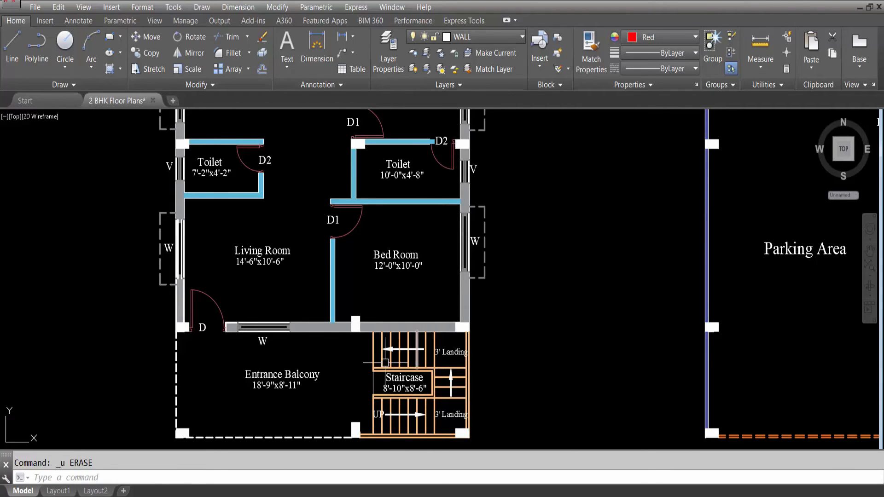
scroll(385, 362, "down", 6)
scroll(416, 232, "up", 8)
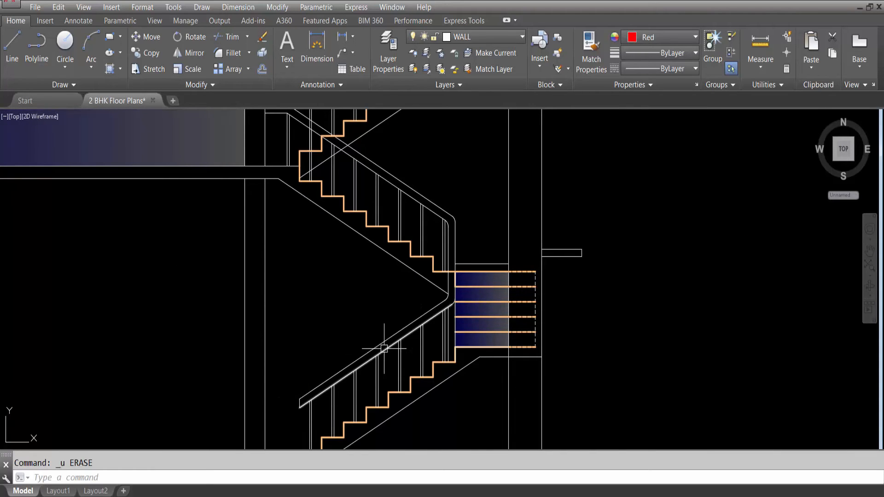
scroll(440, 316, "up", 2)
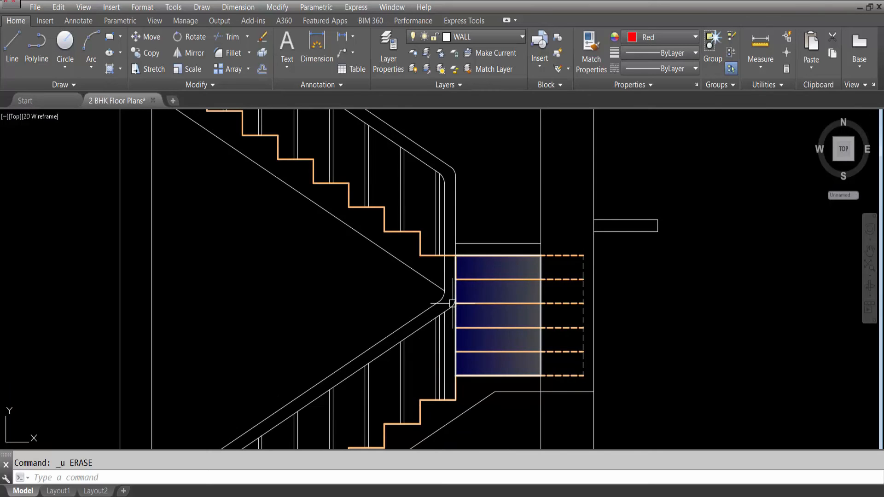
scroll(457, 206, "down", 2)
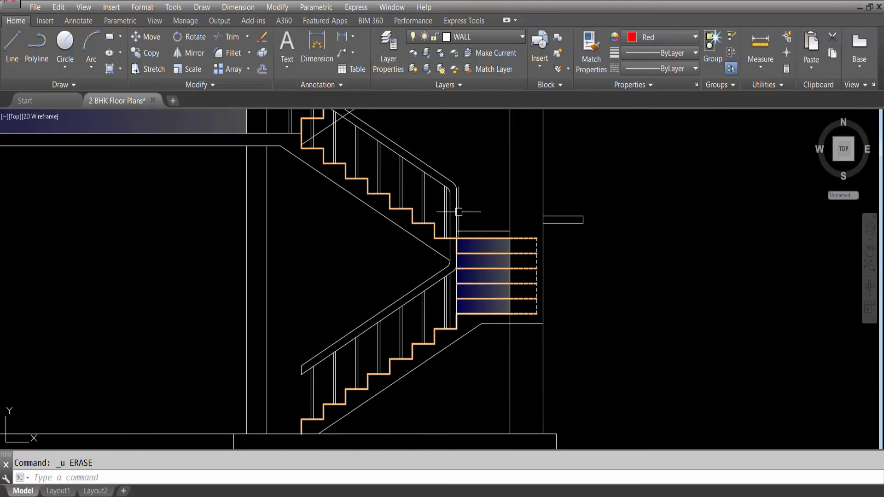
scroll(415, 278, "down", 2)
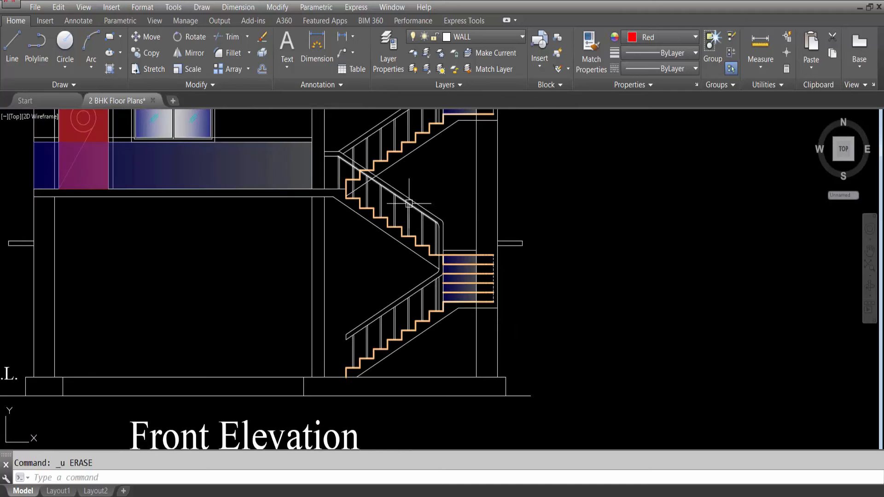
scroll(314, 171, "down", 2)
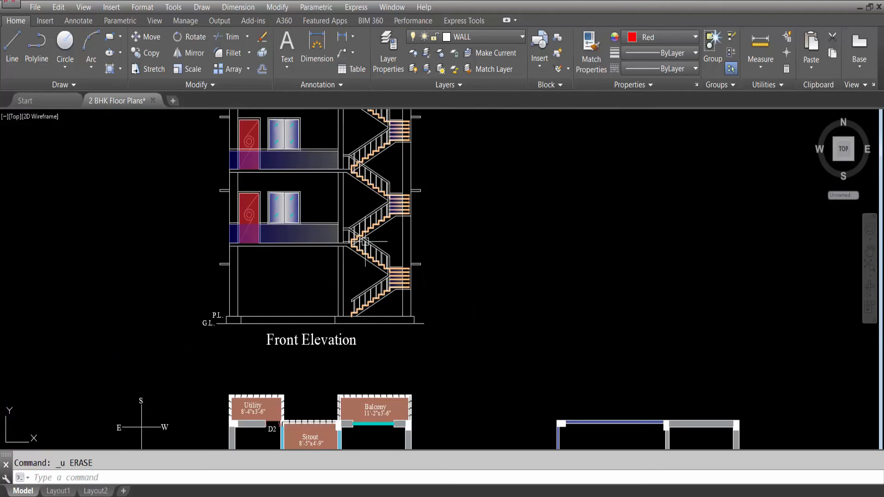
scroll(343, 226, "up", 4)
scroll(347, 248, "down", 2)
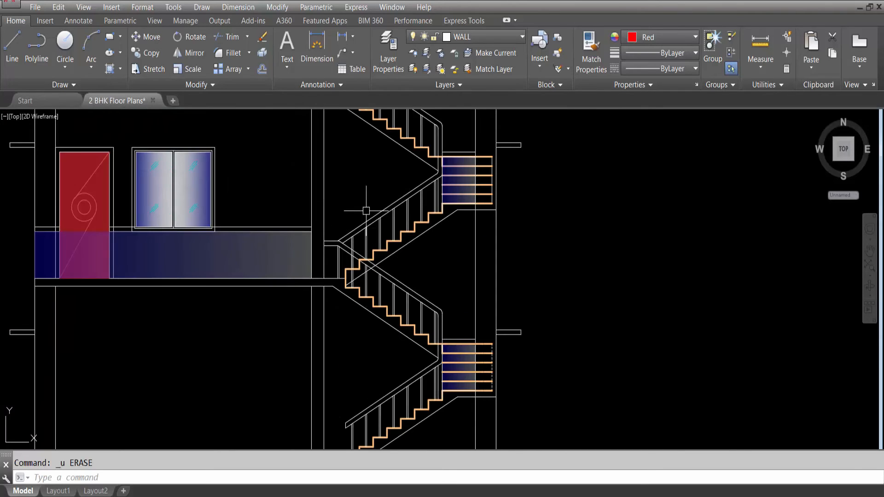
Step: Examine the stair flights, railings and gradient-filled landings on the lower storeys of the front elevation
middle_click_drag(438, 163, 426, 247)
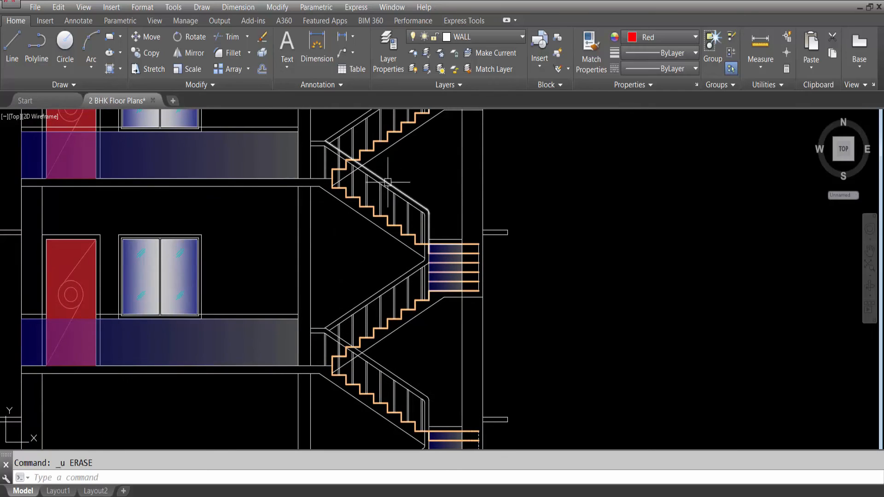
scroll(455, 278, "down", 4)
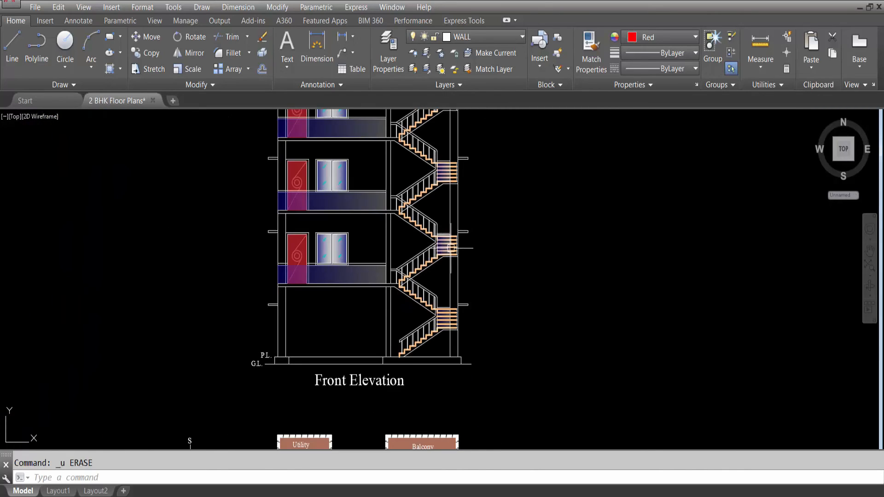
scroll(379, 360, "up", 4)
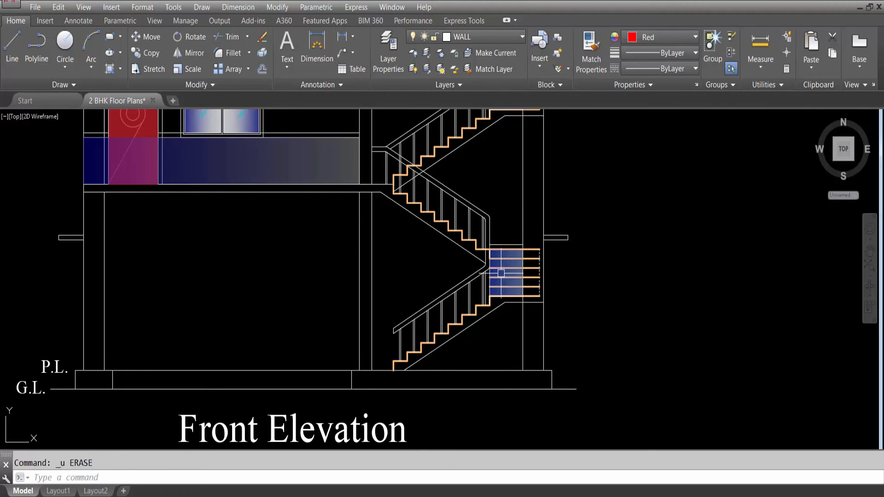
left_click(497, 280)
key("Escape")
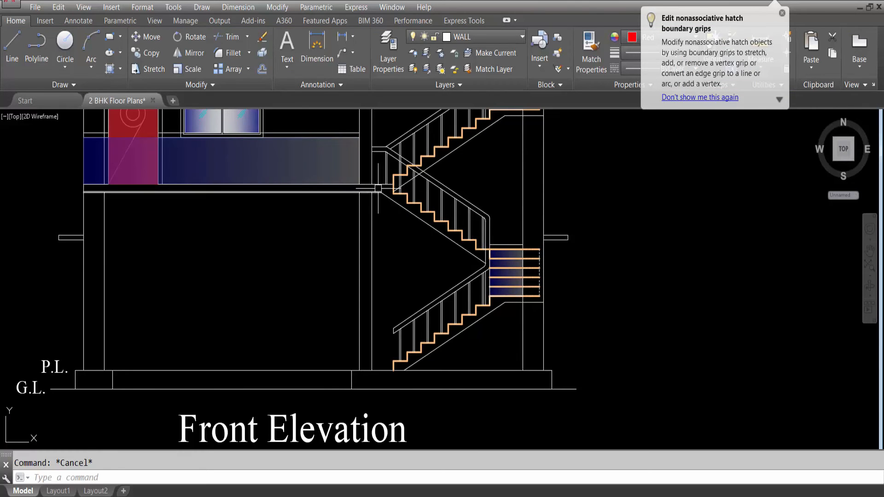
scroll(374, 178, "up", 5)
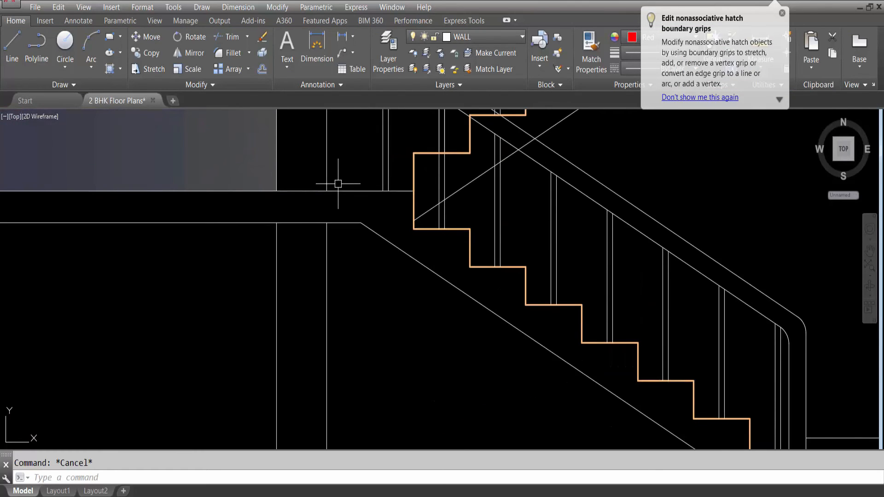
scroll(350, 207, "down", 4)
scroll(375, 240, "down", 6)
scroll(382, 235, "up", 2)
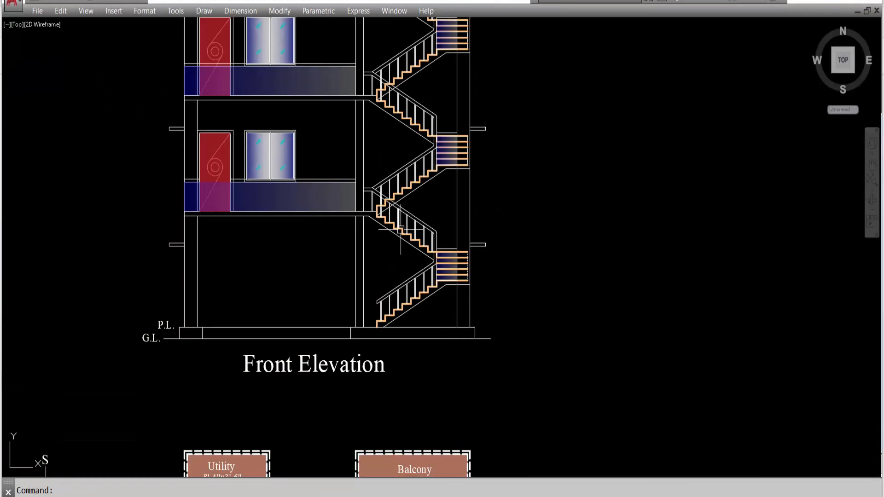
scroll(401, 260, "up", 8)
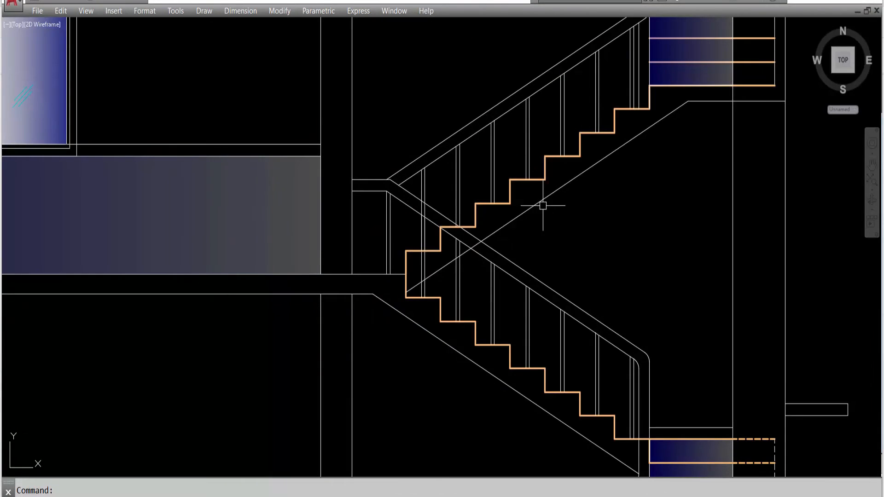
scroll(543, 205, "down", 10)
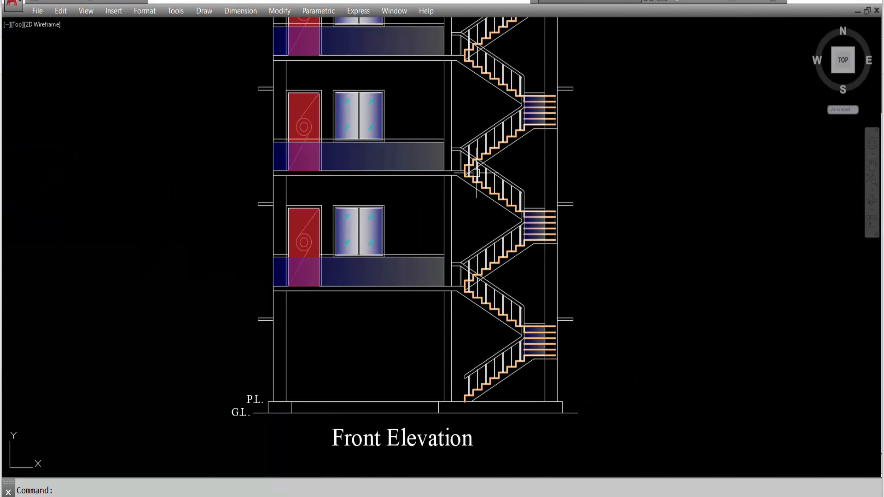
Step: Compare the first floor plan's entrance balcony, door, window and staircase with their positions in the front elevation
scroll(476, 173, "down", 8)
scroll(475, 269, "up", 4)
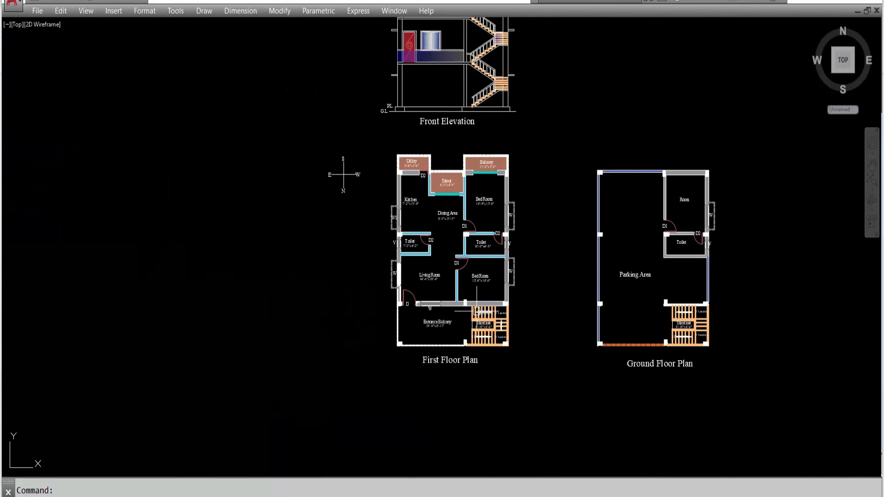
scroll(439, 320, "up", 2)
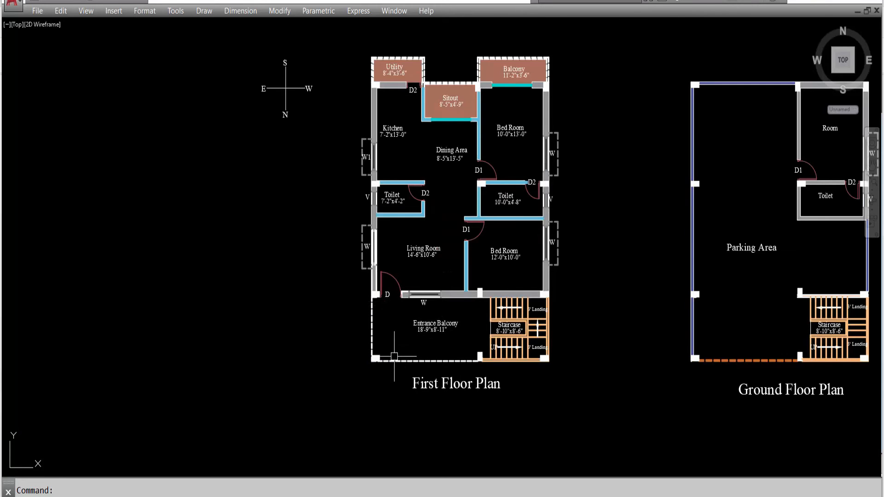
scroll(331, 197, "down", 2)
scroll(401, 108, "up", 5)
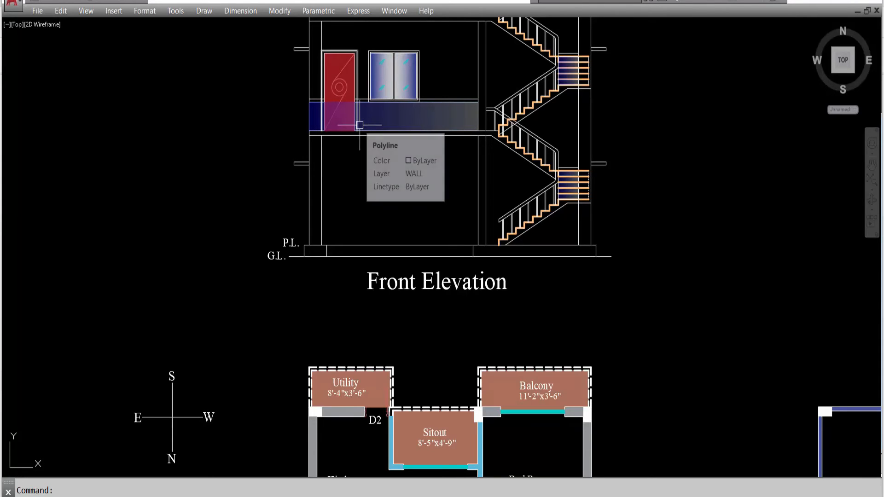
scroll(351, 111, "down", 4)
scroll(368, 81, "up", 2)
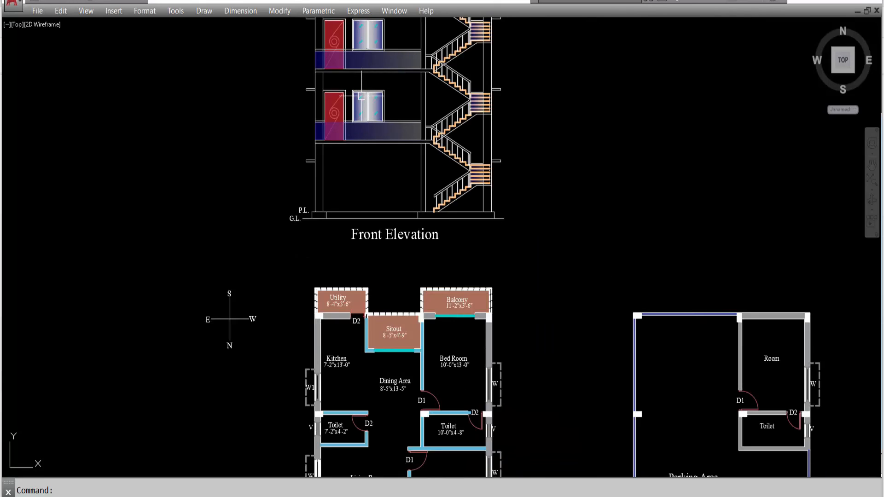
scroll(503, 92, "up", 6)
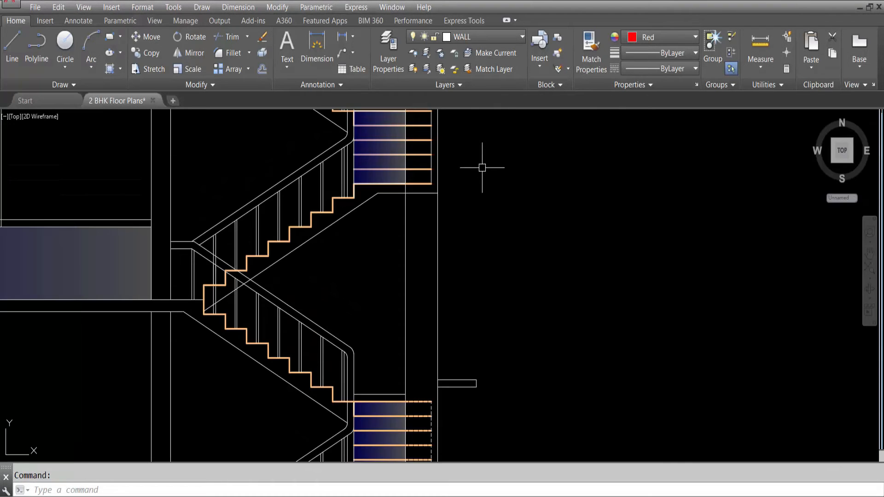
scroll(460, 193, "down", 4)
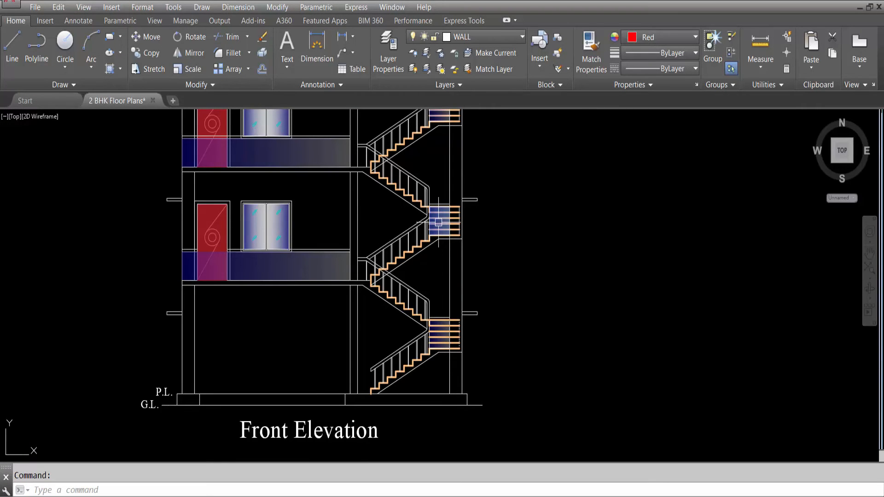
key("Return")
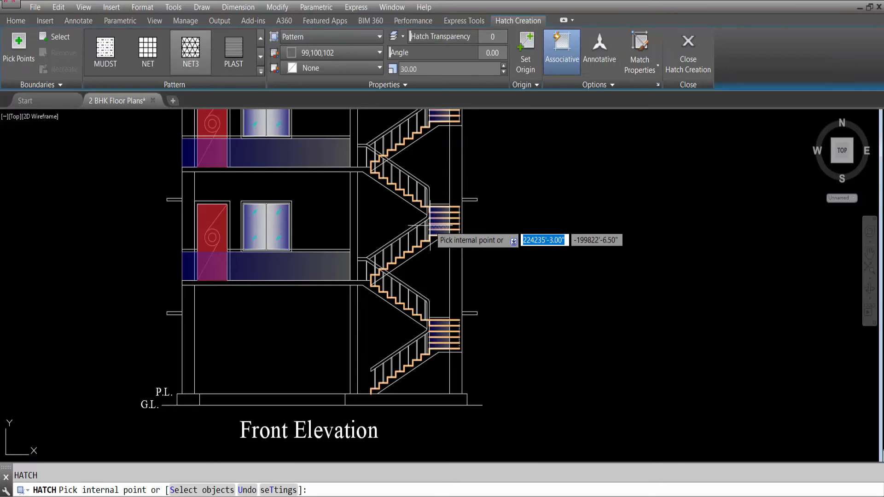
left_click(321, 41)
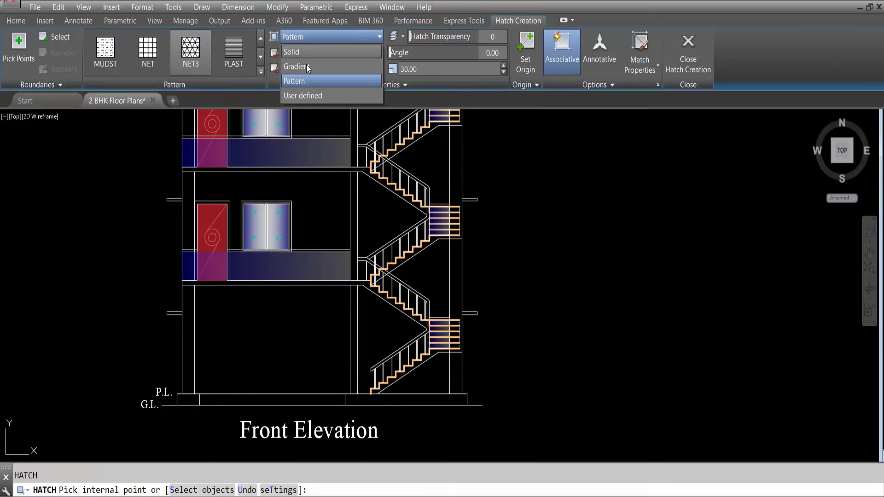
left_click(304, 68)
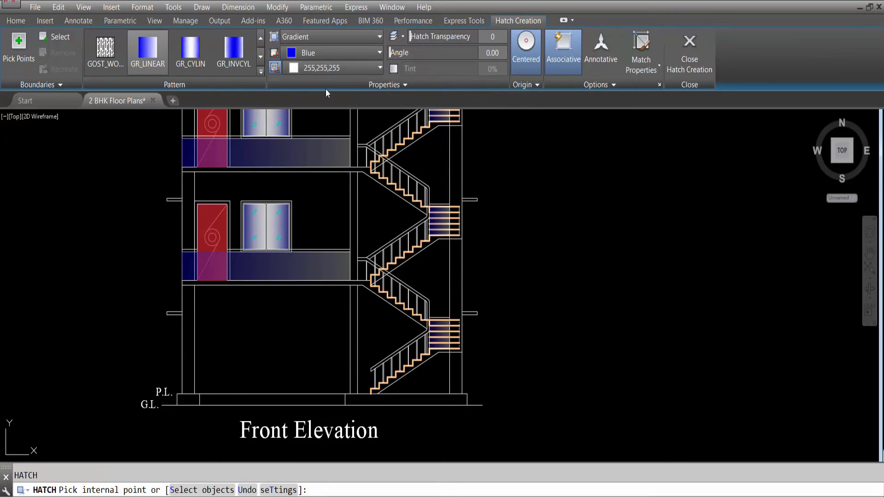
key("Escape")
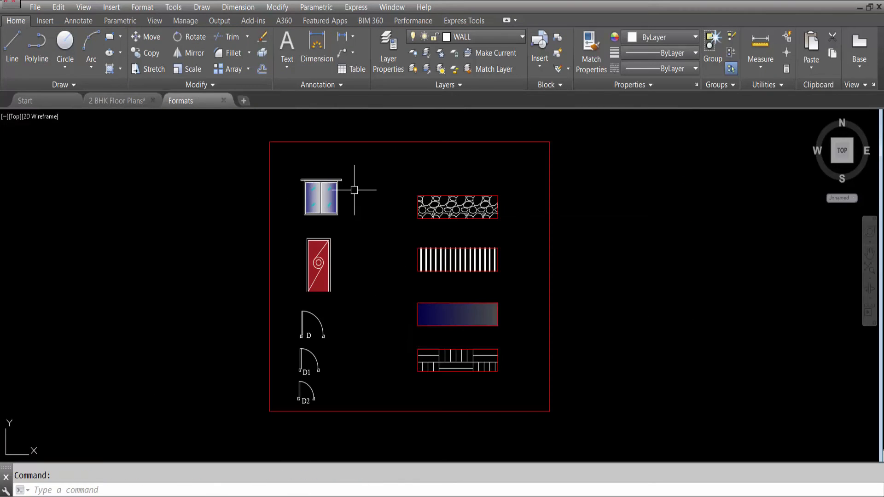
Step: Review the window, door and hatch samples in the Formats drawing and close that drawing
scroll(344, 260, "down", 2)
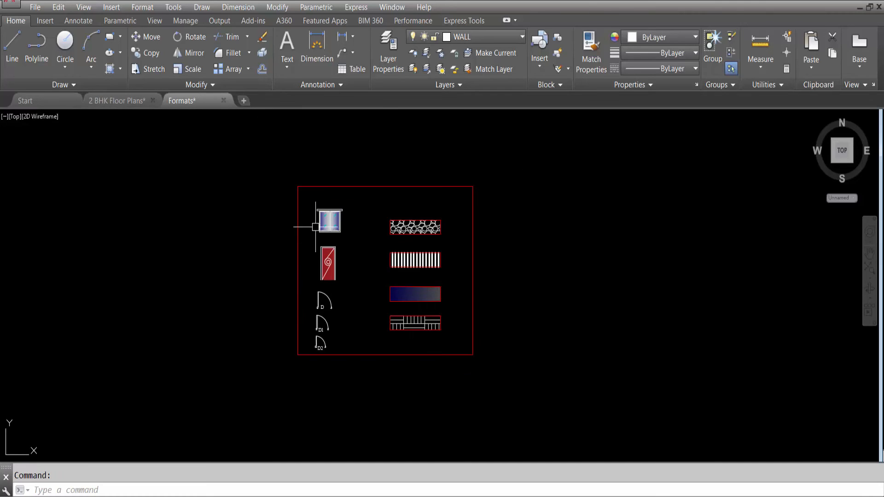
scroll(363, 203, "up", 2)
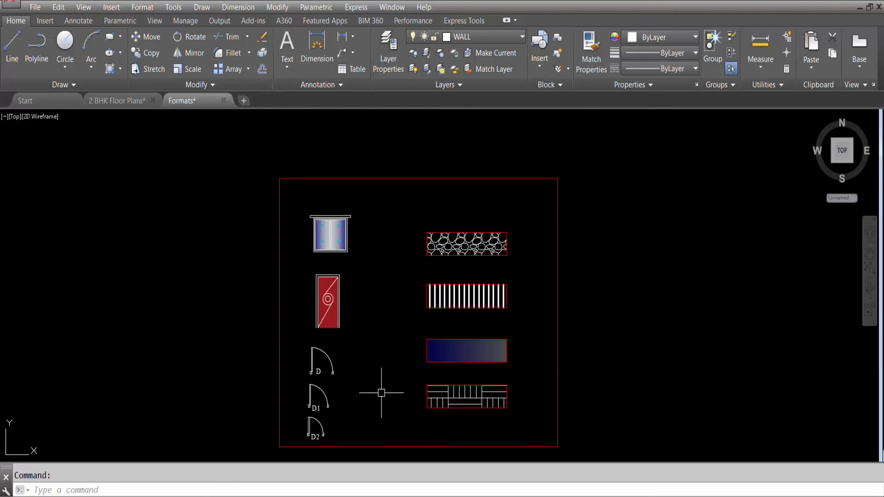
left_click(221, 101)
left_click(475, 282)
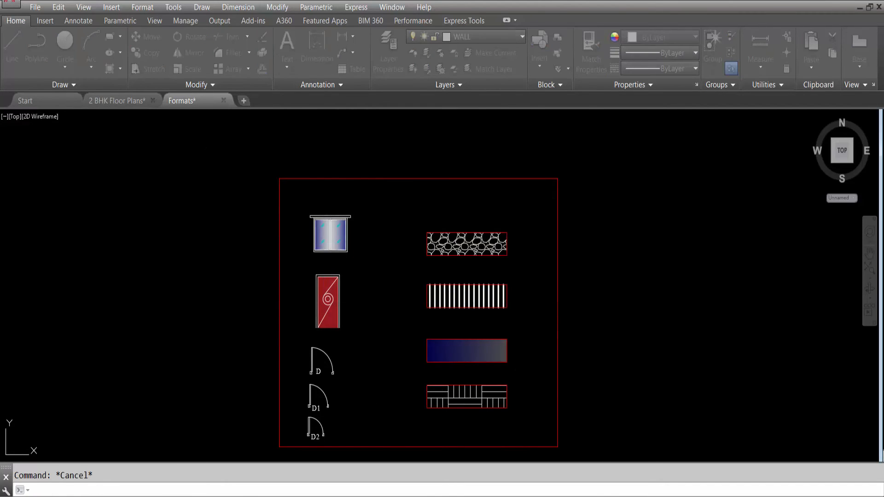
Step: Examine the door, window and balcony parapet beside the staircase on the lowest balcony level of the front elevation
scroll(368, 306, "down", 2)
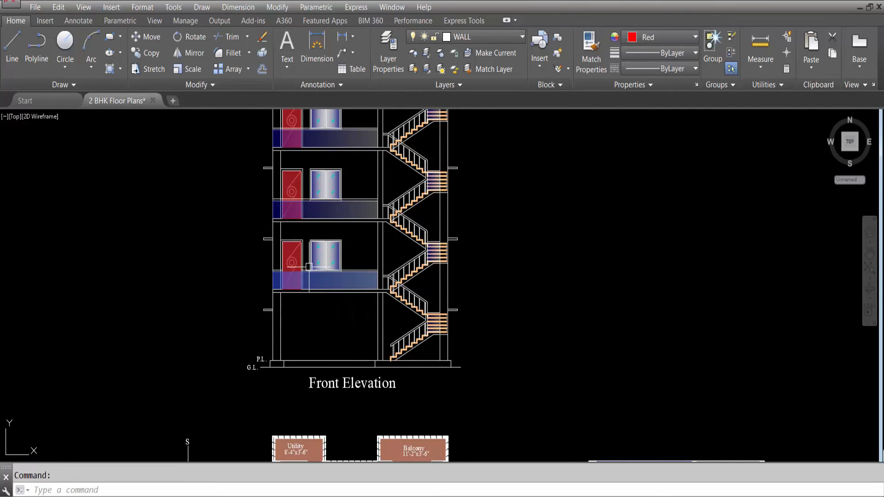
scroll(346, 244, "up", 3)
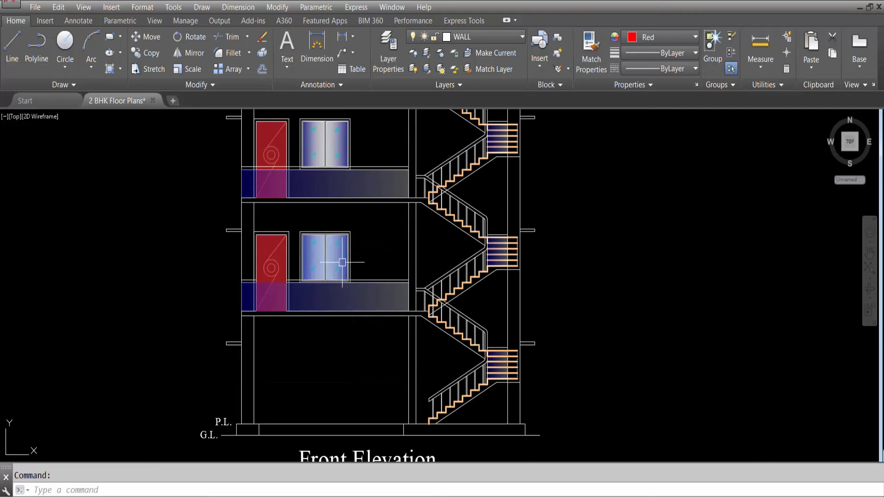
scroll(336, 258, "up", 2)
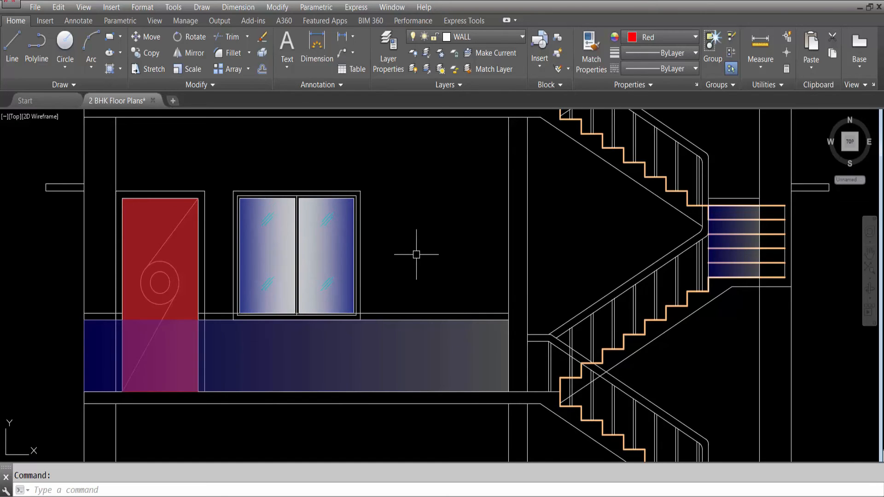
scroll(416, 254, "down", 5)
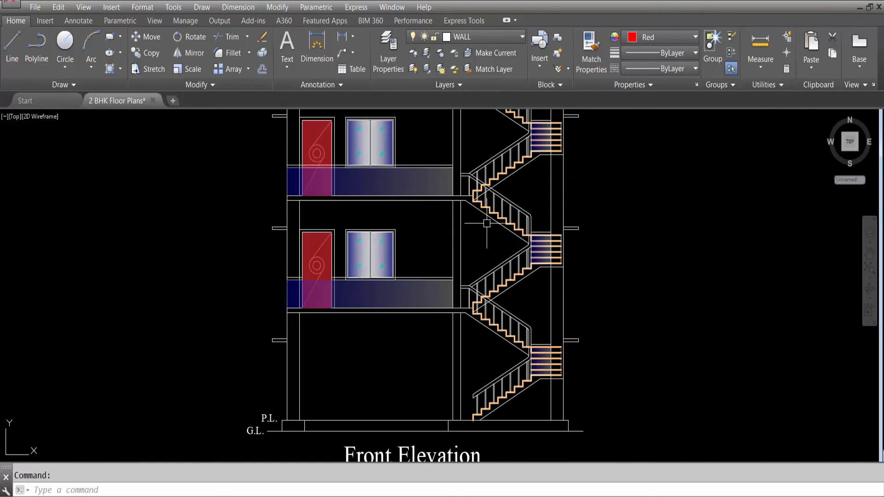
middle_click_drag(385, 230, 383, 235)
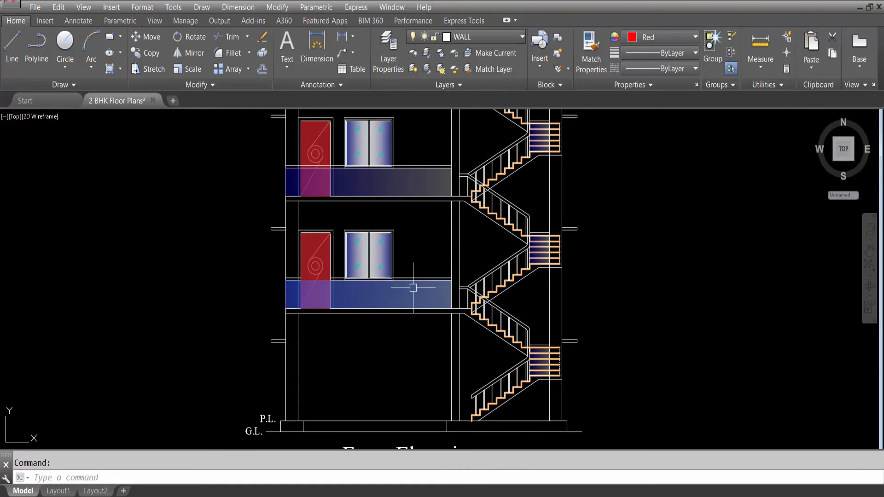
Step: Check the front elevation against the first floor plan in a clean full-screen view, from the entrance balcony to the outer walls
scroll(383, 236, "down", 4)
middle_click_drag(389, 418, 363, 305)
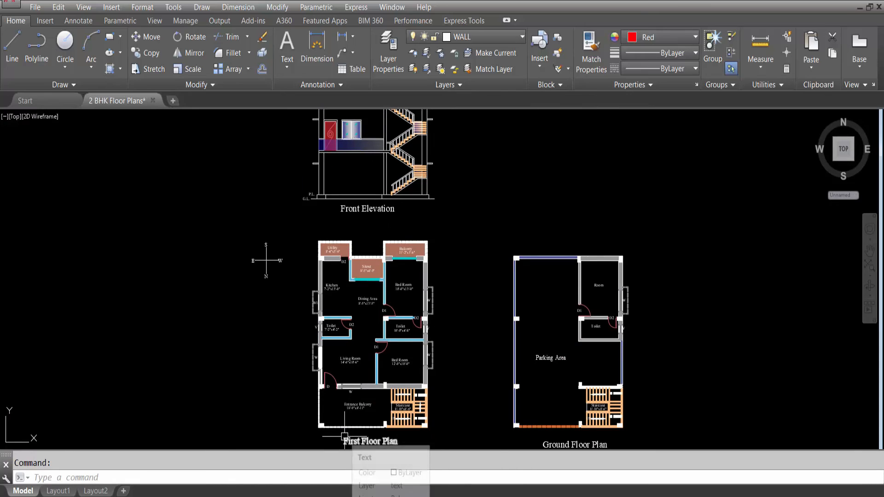
scroll(342, 358, "down", 2)
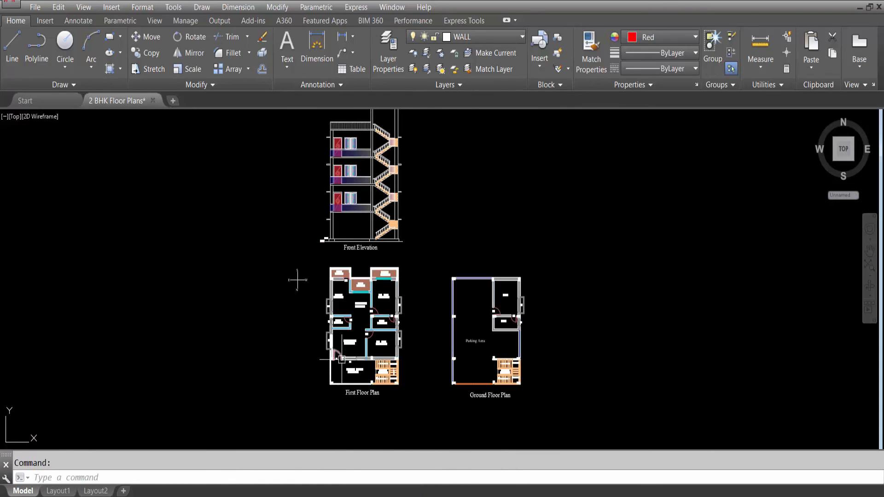
key("ctrl+0")
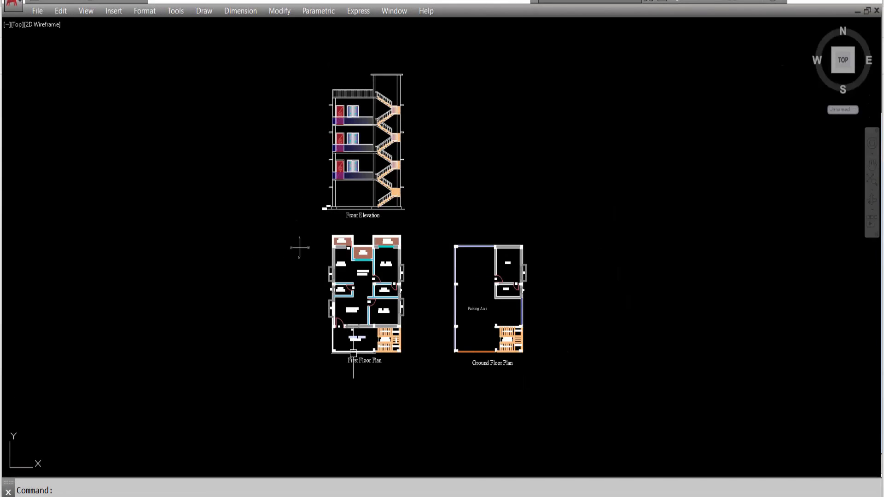
scroll(355, 325, "up", 4)
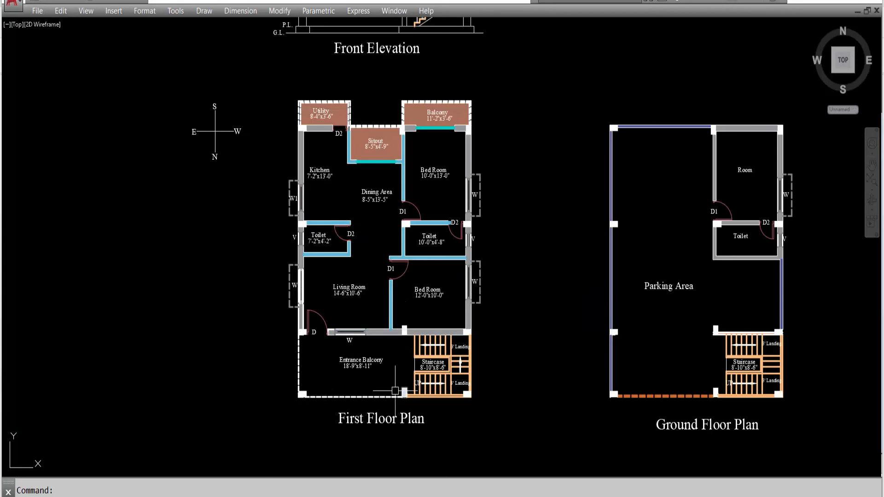
scroll(395, 391, "down", 2)
scroll(313, 135, "up", 2)
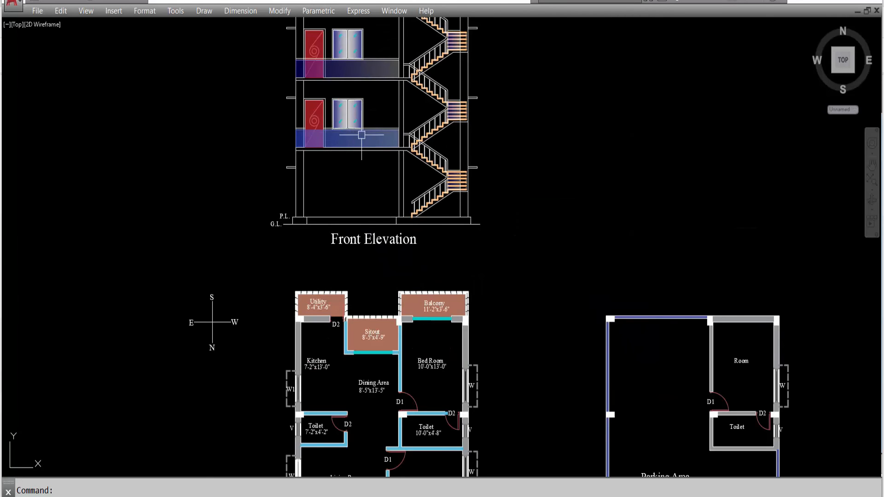
scroll(362, 135, "down", 2)
scroll(327, 391, "up", 4)
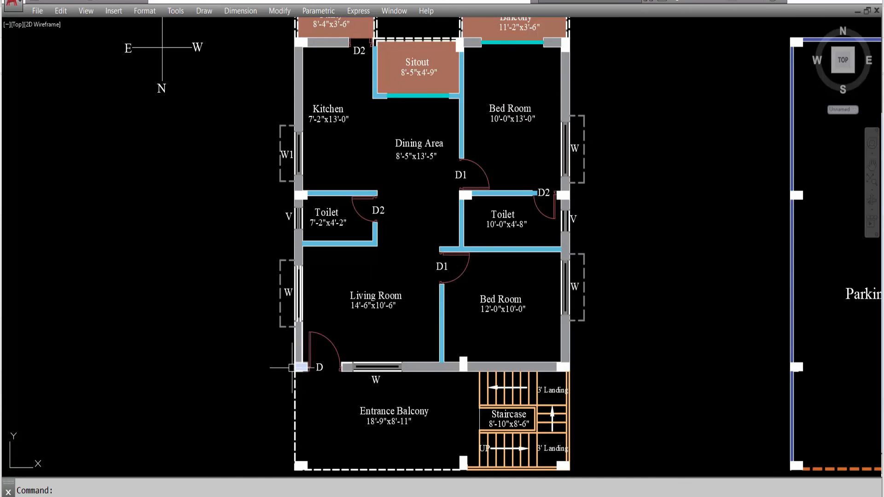
scroll(292, 367, "up", 3)
scroll(320, 445, "down", 5)
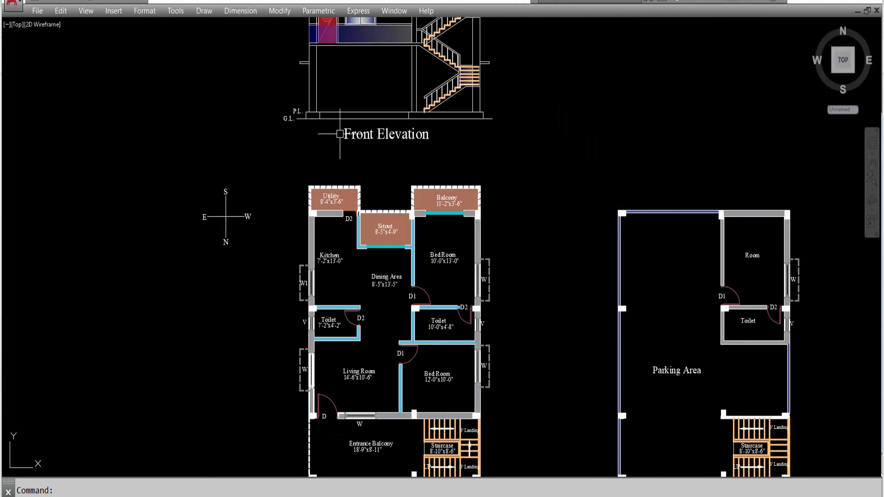
scroll(325, 116, "up", 2)
scroll(314, 121, "down", 3)
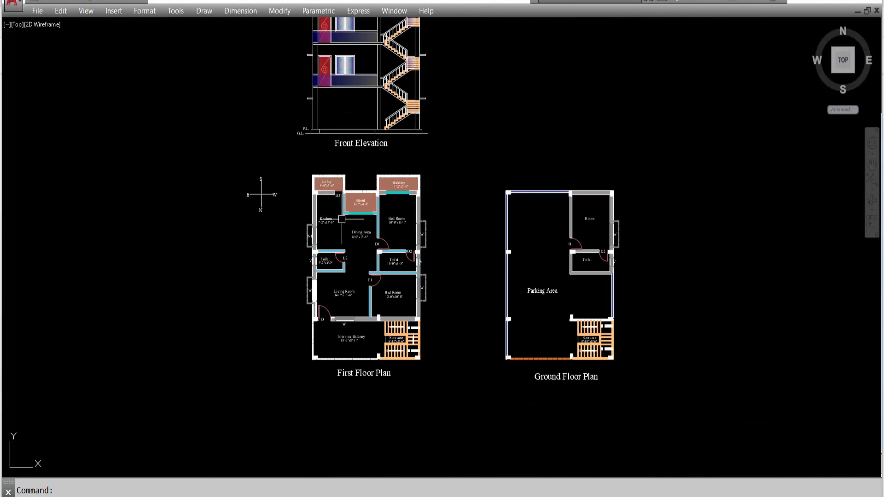
scroll(258, 249, "up", 3)
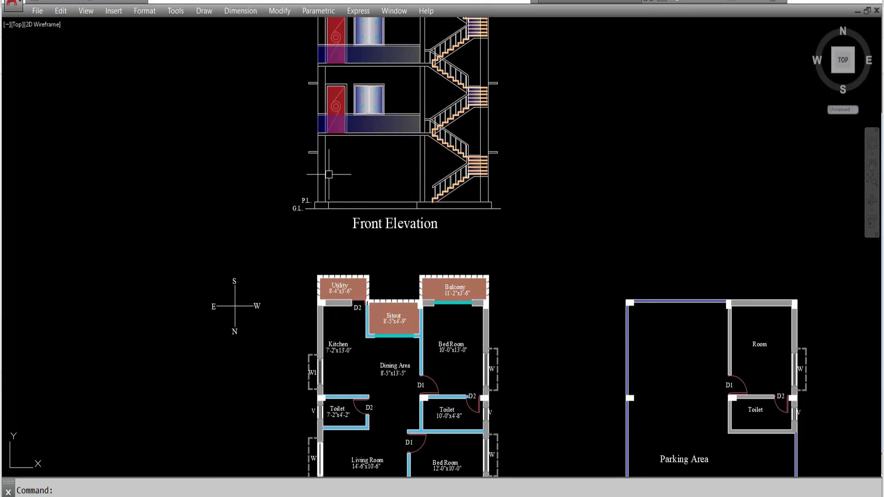
Step: Examine the plinth and ground level lines of the front elevation against the entrance door and columns of the first floor plan
scroll(327, 205, "up", 5)
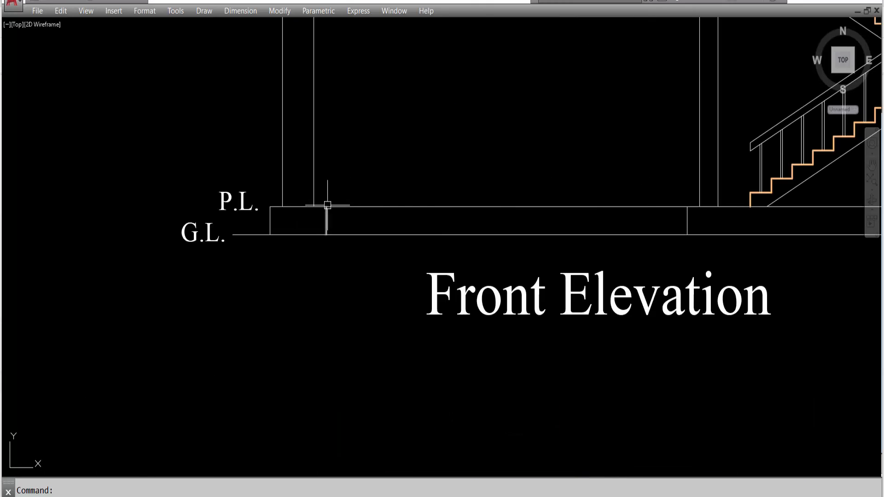
left_click(685, 217)
key("Escape")
scroll(342, 258, "down", 4)
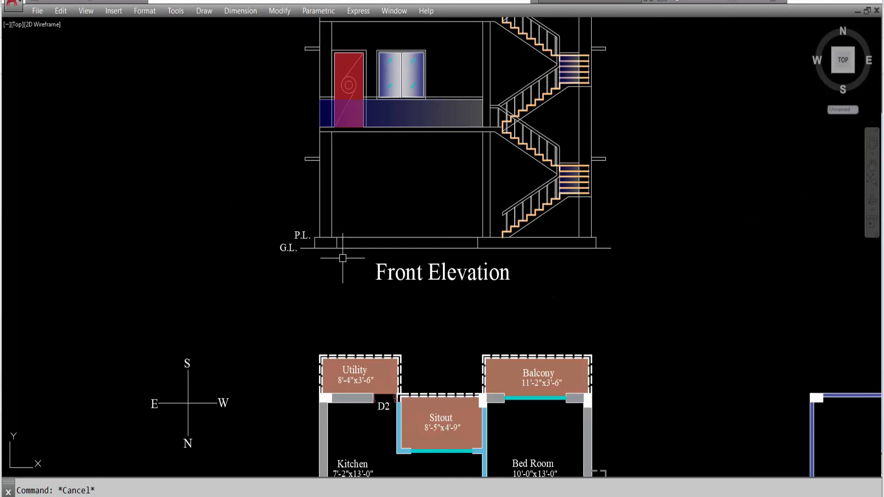
scroll(324, 142, "down", 5)
scroll(291, 207, "up", 3)
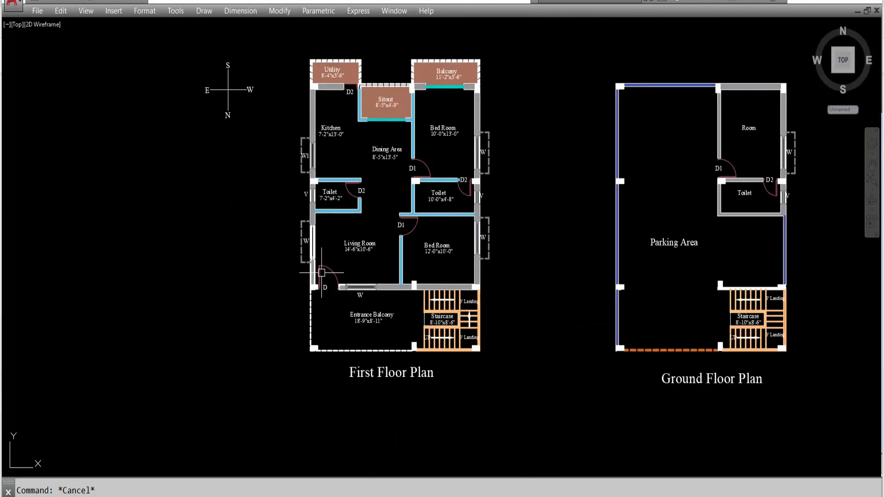
scroll(282, 224, "down", 3)
scroll(324, 299, "up", 4)
scroll(319, 336, "up", 4)
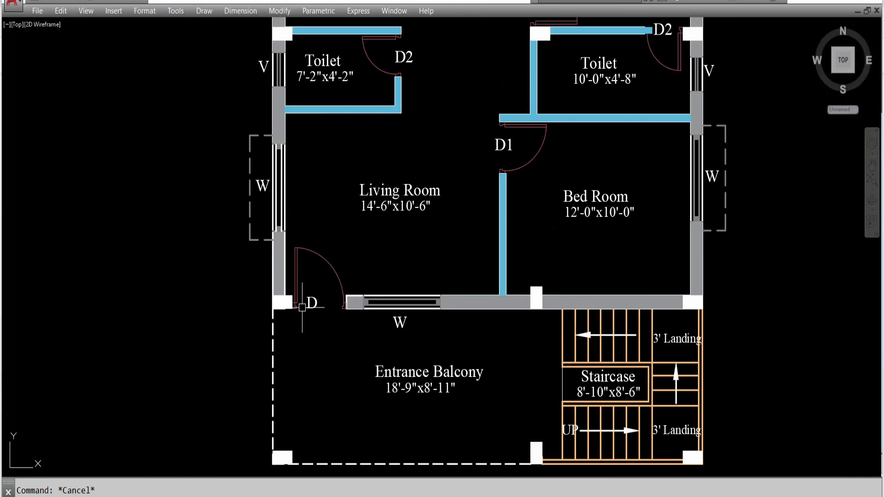
scroll(320, 335, "down", 6)
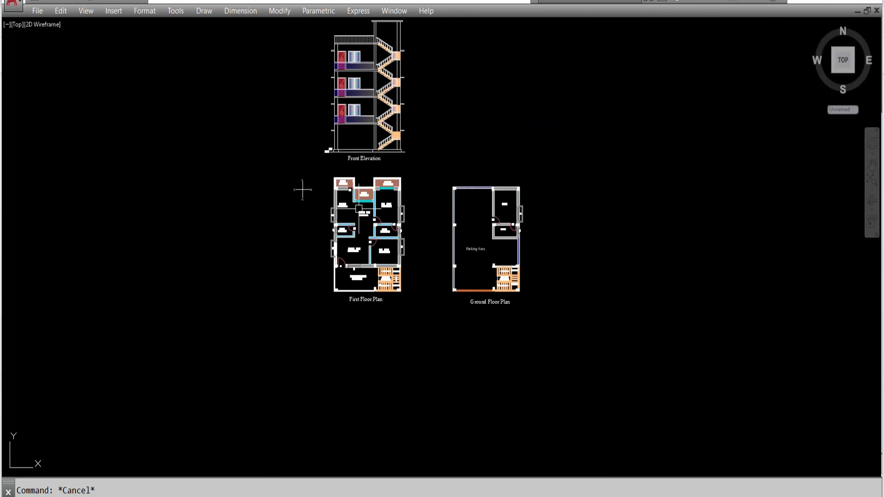
scroll(331, 208, "up", 6)
scroll(282, 292, "down", 5)
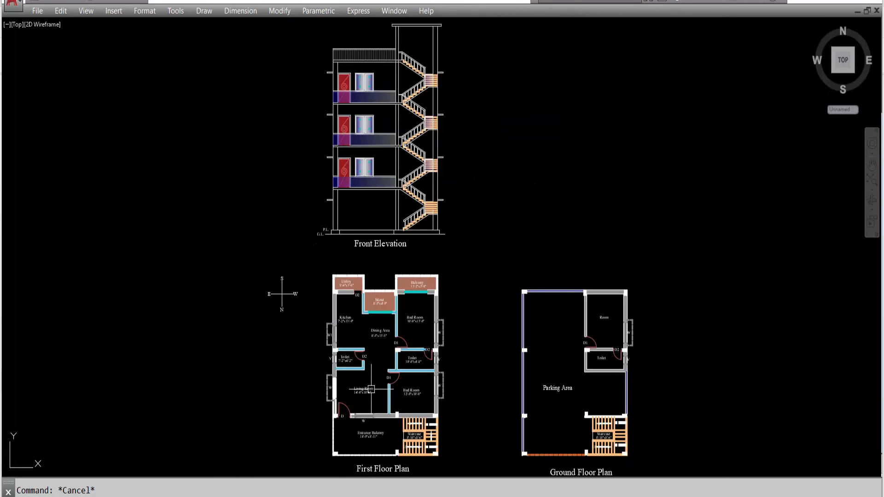
Step: Compare the front elevation's balcony levels, columns and staircase with the front wall and staircase of the first floor plan
scroll(363, 381, "up", 6)
scroll(352, 406, "down", 5)
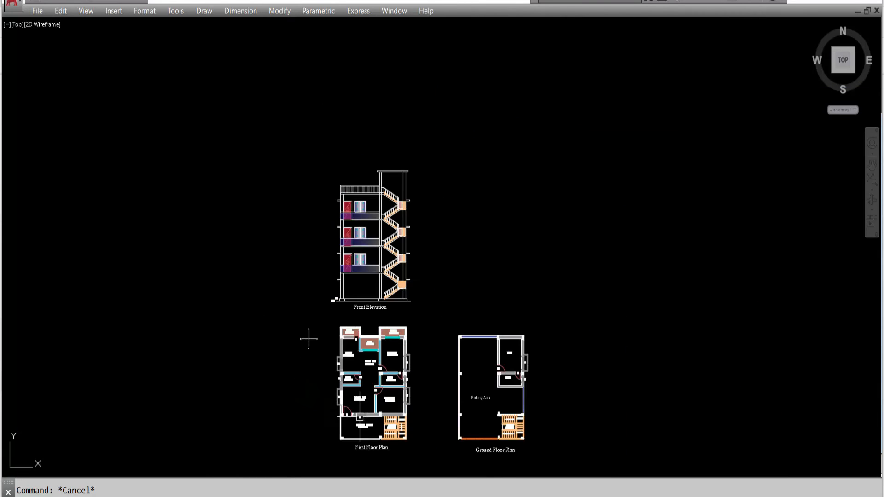
scroll(360, 257, "up", 6)
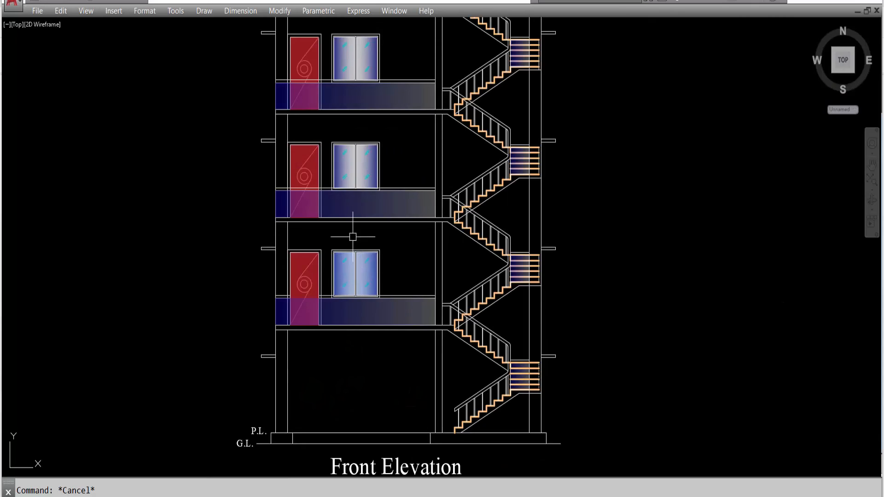
scroll(351, 239, "down", 6)
scroll(366, 398, "up", 5)
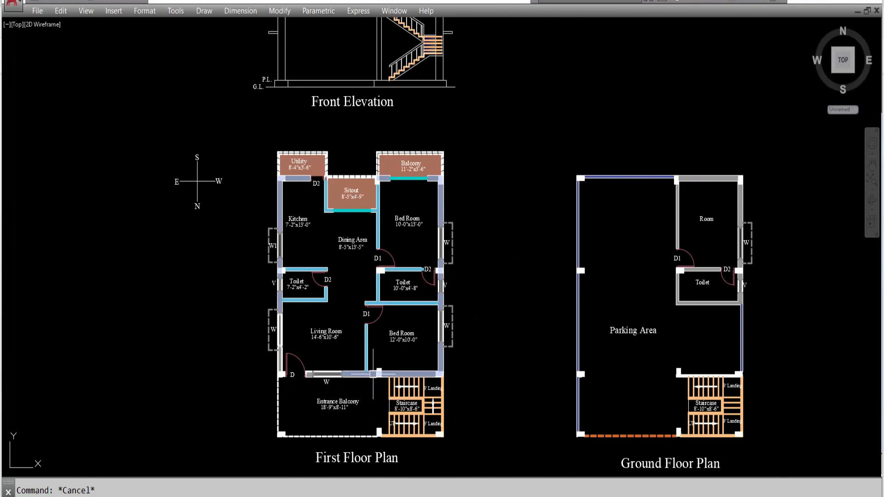
scroll(372, 373, "up", 4)
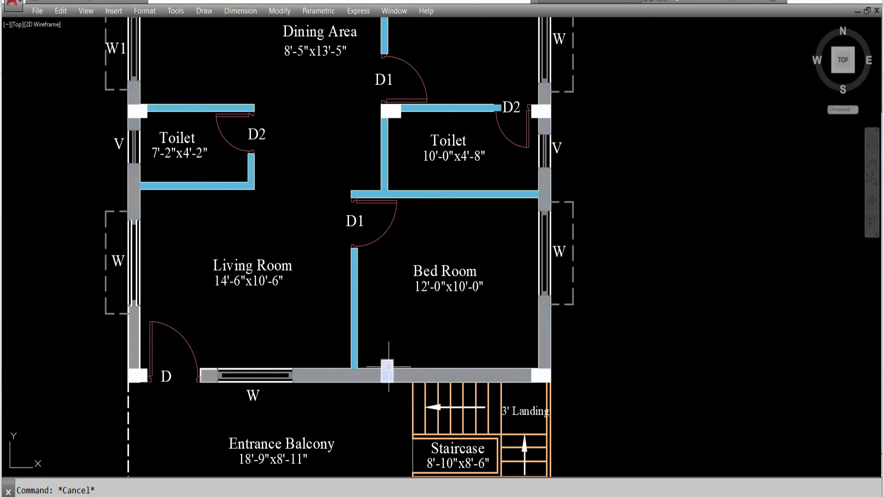
scroll(418, 351, "down", 6)
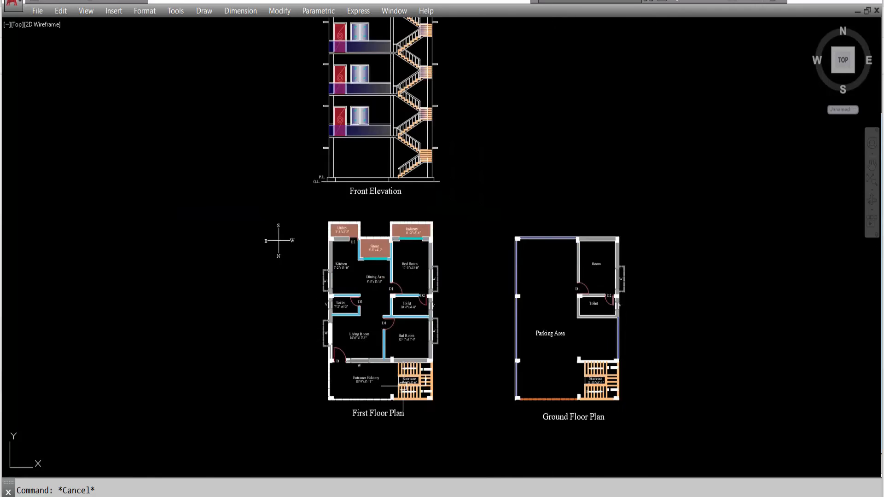
scroll(417, 169, "up", 6)
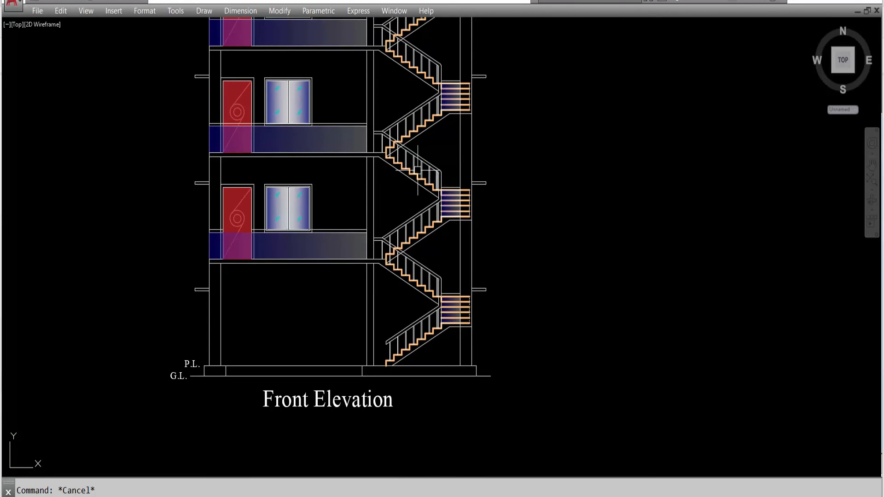
scroll(395, 157, "down", 4)
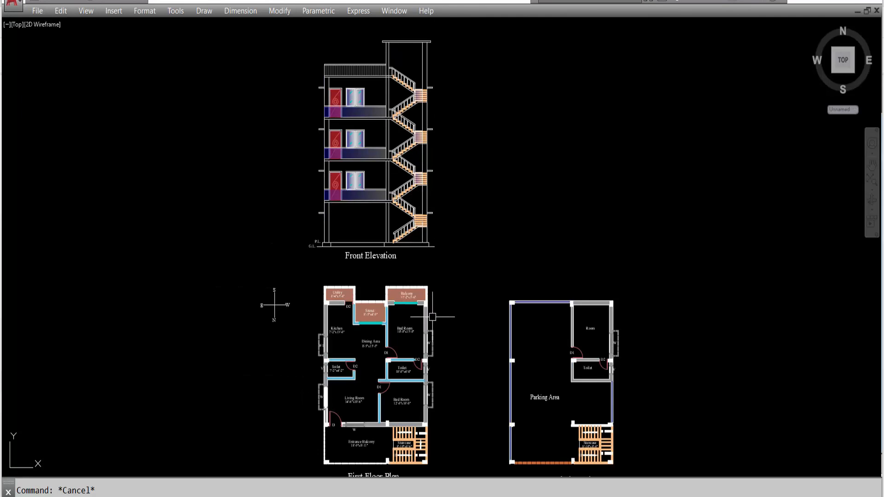
scroll(391, 129, "up", 2)
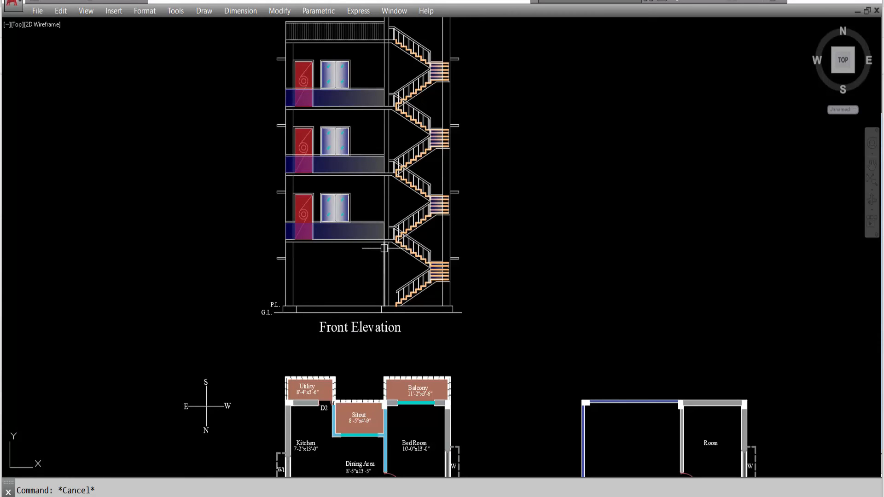
Step: Add a vertical linear dimension from the underside of the lowest floor slab to the plinth level
type("diml")
key("Return")
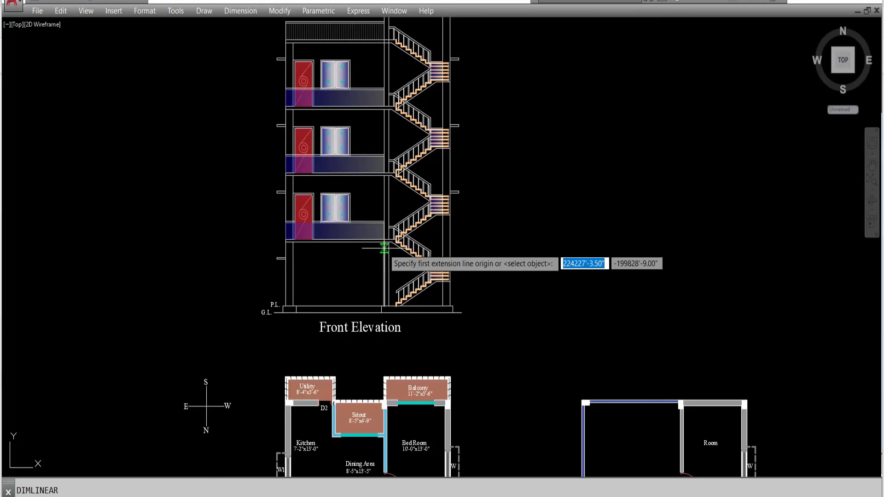
scroll(288, 241, "up", 4)
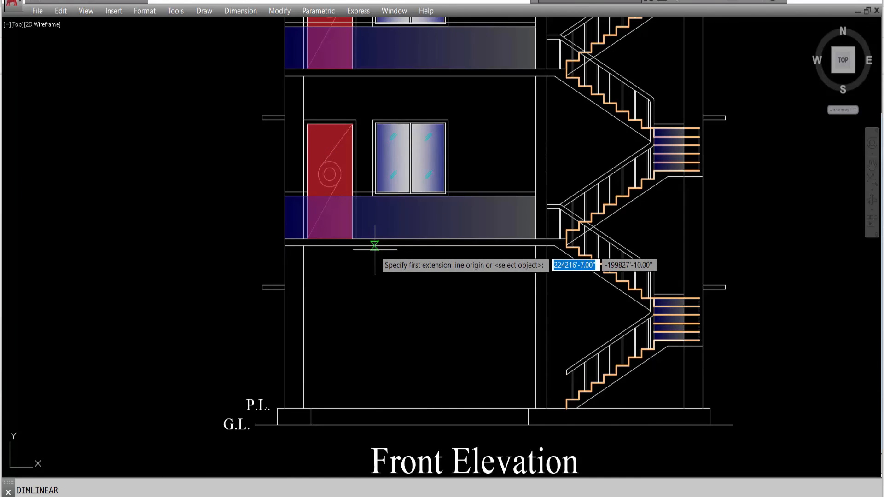
left_click(374, 246)
left_click(375, 408)
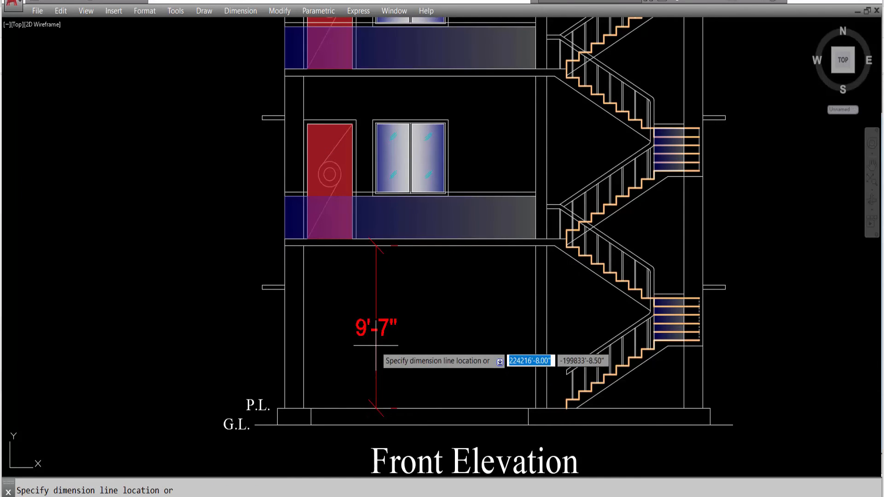
left_click(377, 350)
Step: Dimension the height from the top of the lowest floor slab to the plinth level beside the clear-height dimension
key("Return")
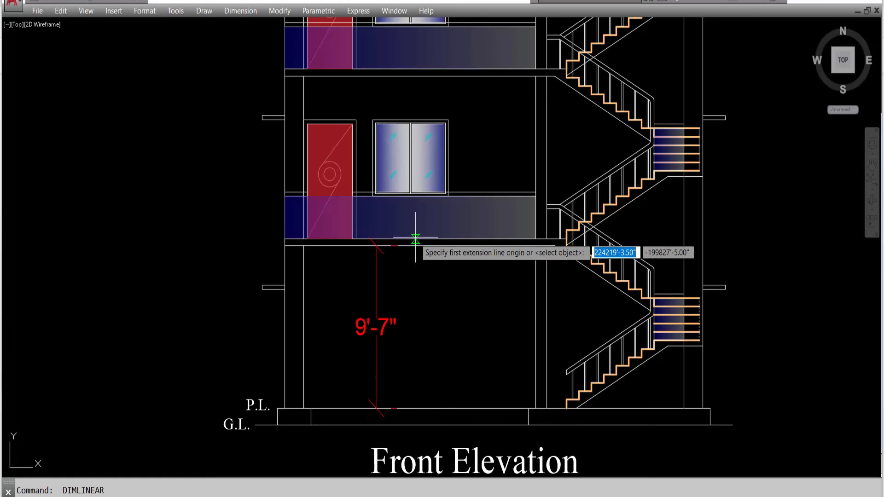
left_click(416, 246)
left_click(417, 408)
left_click(430, 345)
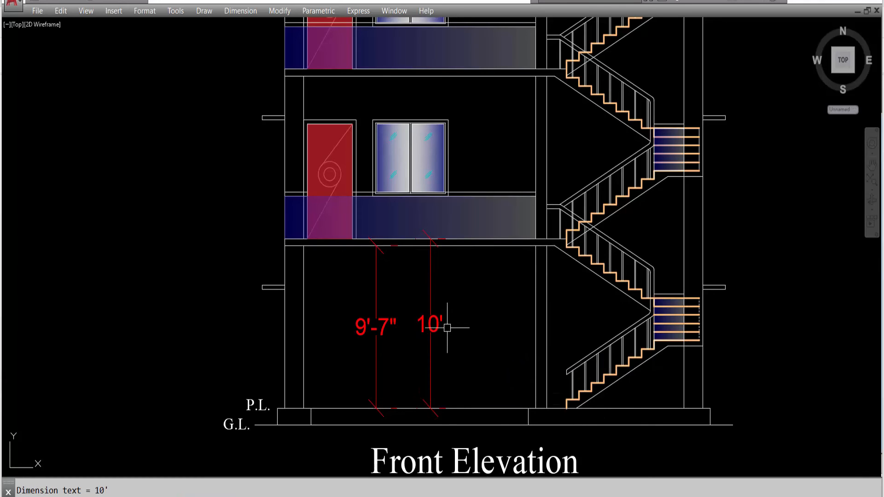
Step: Measure the thickness of the lowest floor slab below the door with a linear dimension, without placing it
key("Return")
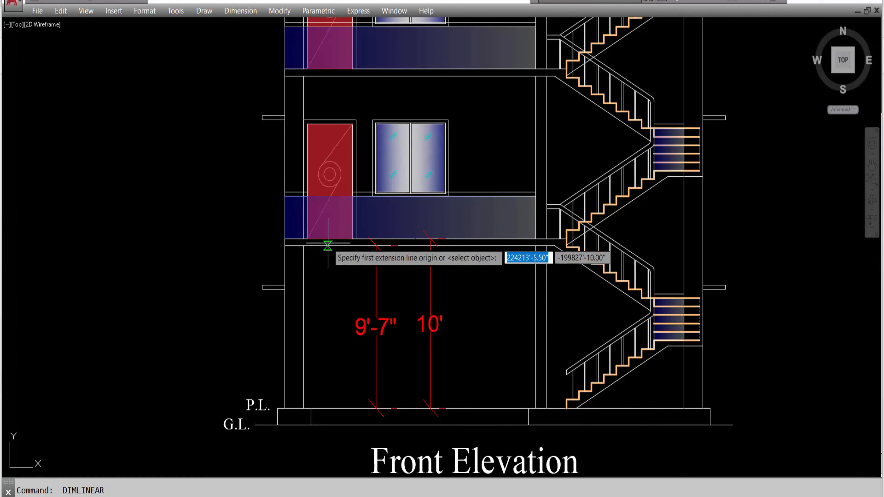
scroll(363, 244, "up", 5)
left_click(371, 244)
left_click(353, 254)
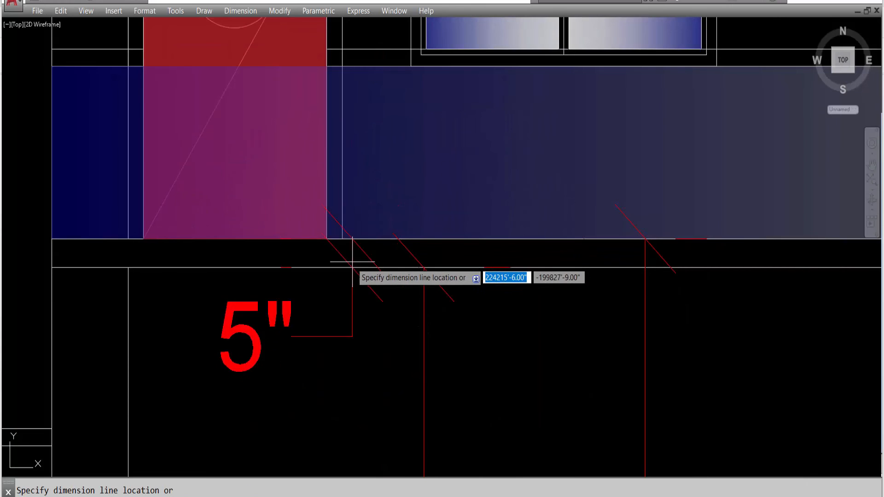
scroll(353, 262, "down", 2)
key("Escape")
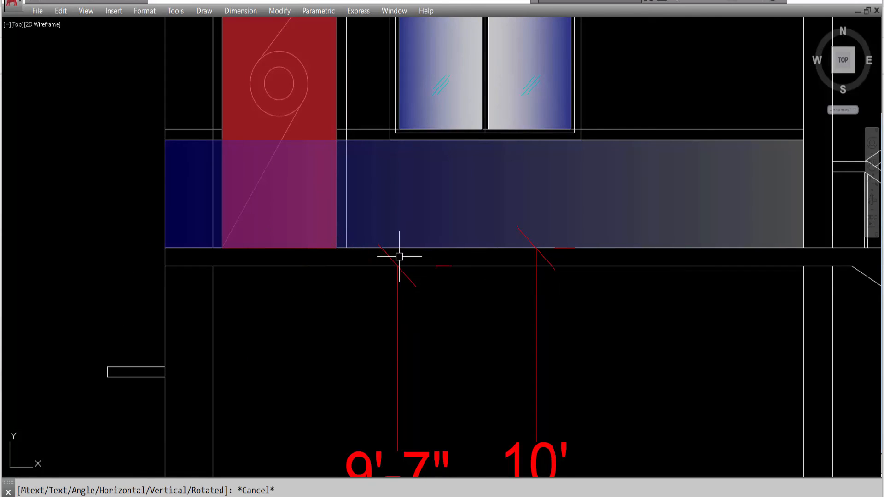
scroll(373, 263, "down", 4)
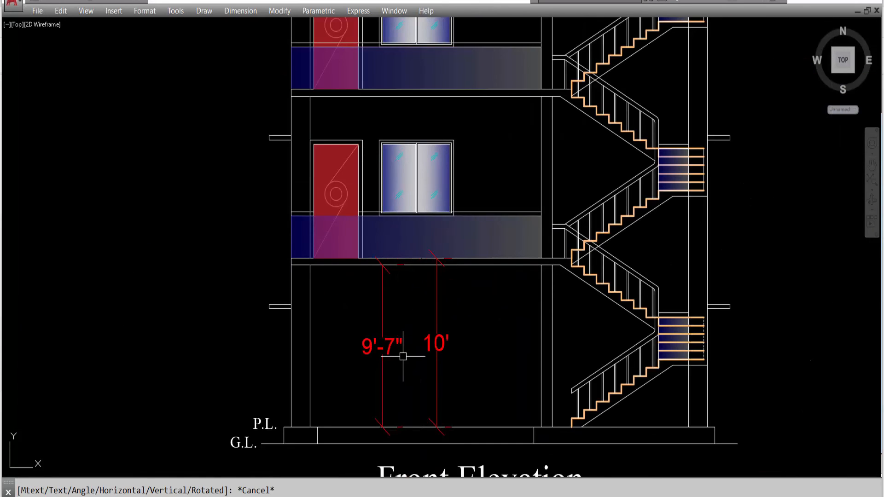
Step: Measure the height of the lowest sunshade above the plinth level along the outer wall, without placing the dimension
key("Return")
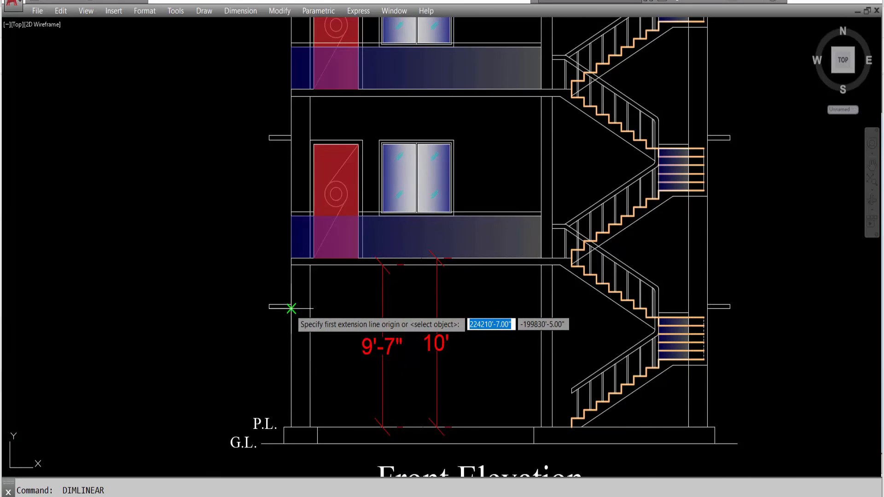
left_click(291, 305)
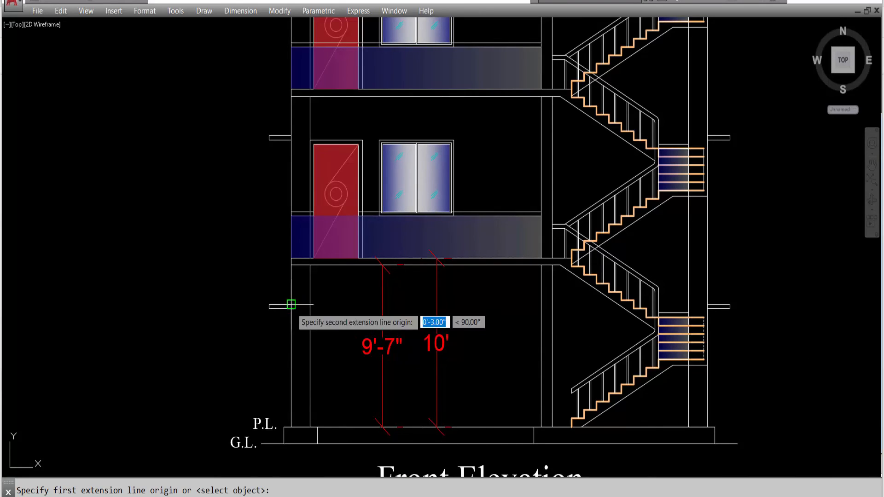
left_click(291, 427)
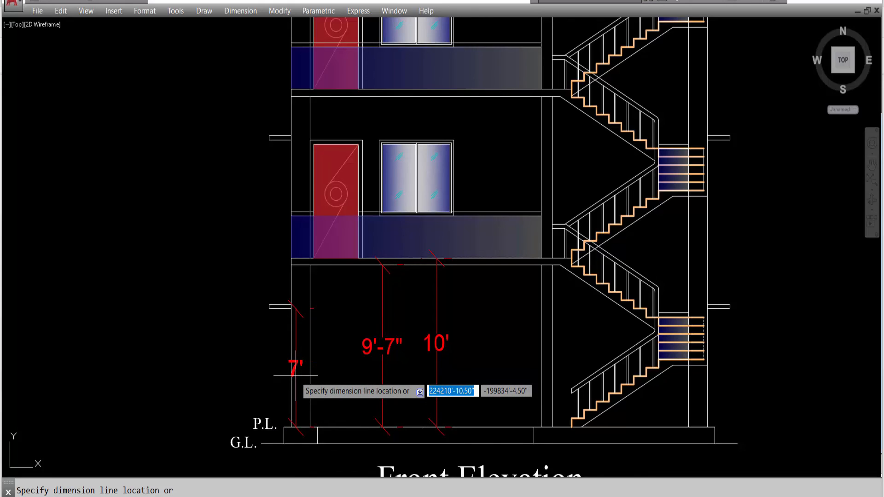
key("Escape")
Step: Measure the thickness of the lowest sunshade at its outer end, without placing the dimension
key("Return")
scroll(272, 296, "up", 4)
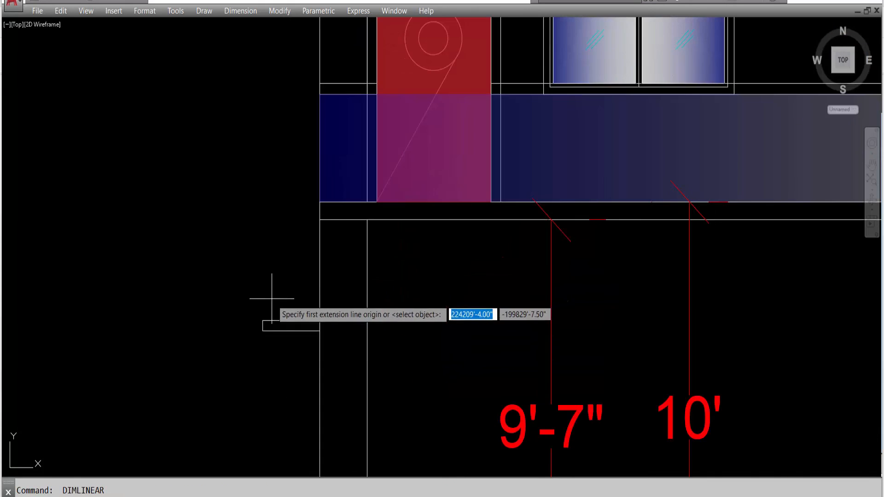
left_click(263, 321)
left_click(261, 331)
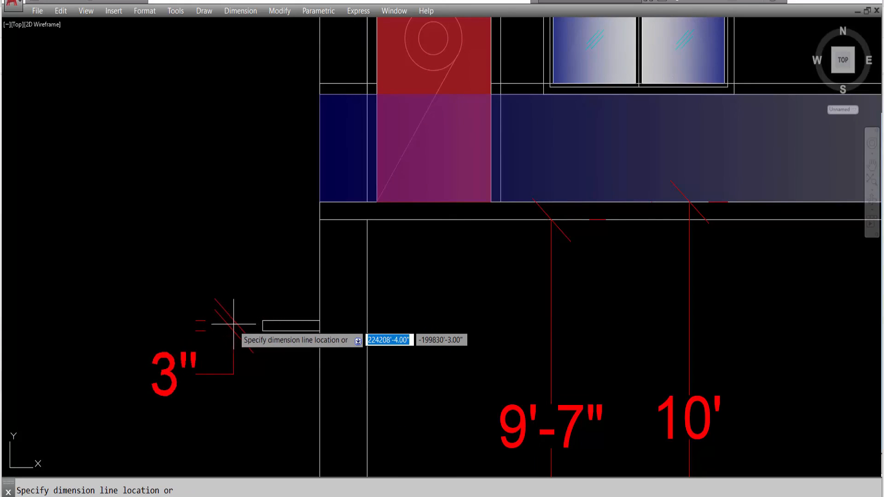
key("Escape")
Step: Dimension the horizontal projection of the lowest sunshade from the outer wall
key("Return")
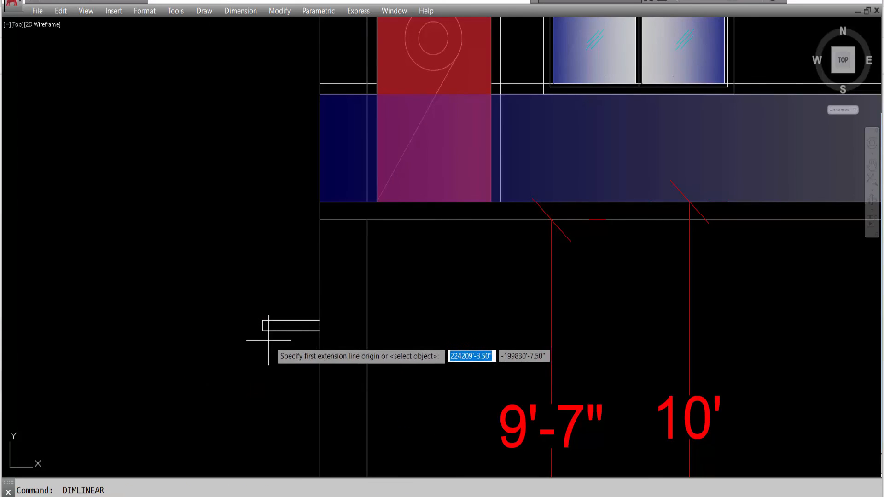
left_click(262, 331)
left_click(320, 331)
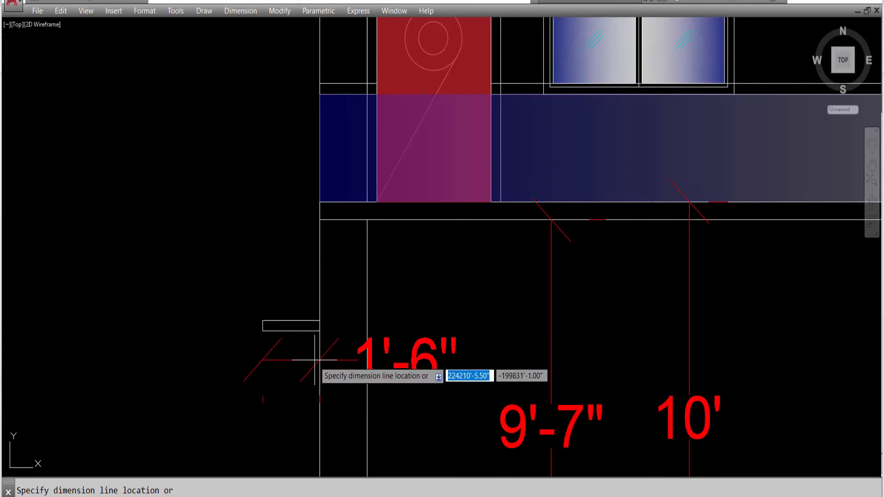
scroll(315, 301, "down", 2)
left_click(322, 302)
Step: Delete the sunshade projection dimension and the two ground storey height dimensions from the front elevation
left_click(394, 309)
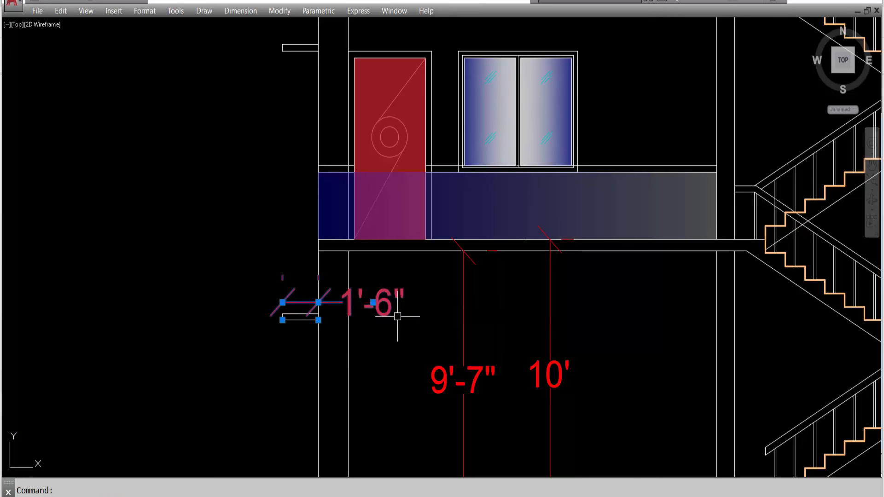
scroll(474, 318, "down", 3)
left_click(520, 356)
left_click(446, 323)
key("Delete")
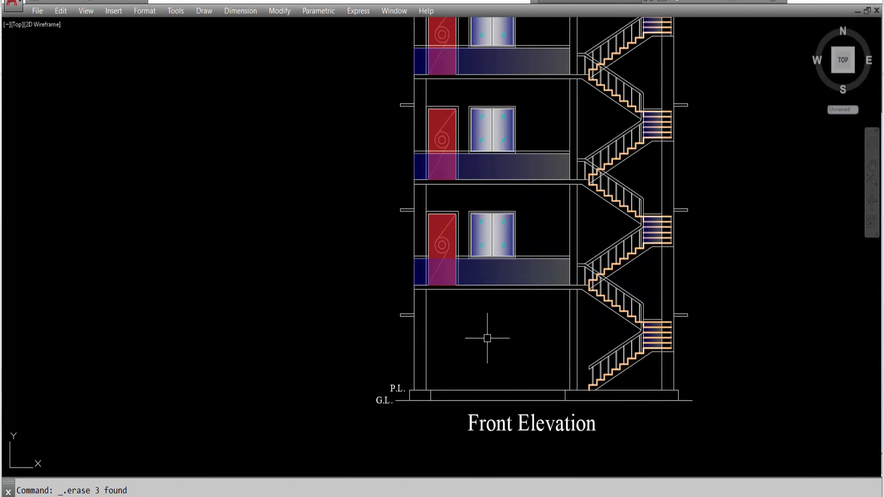
Step: Compare the front elevation's sunshades and staircase with the window positions and staircase shown in the first floor plan
scroll(483, 285, "down", 6)
scroll(500, 439, "up", 5)
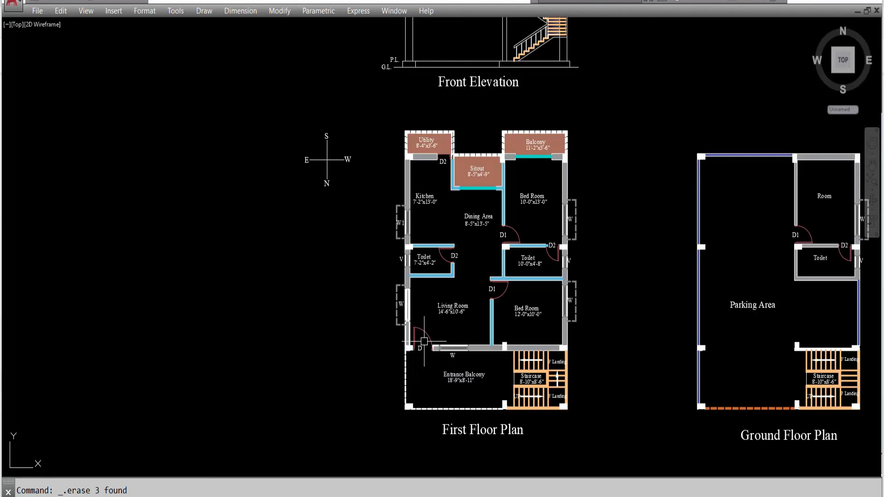
scroll(473, 343, "up", 5)
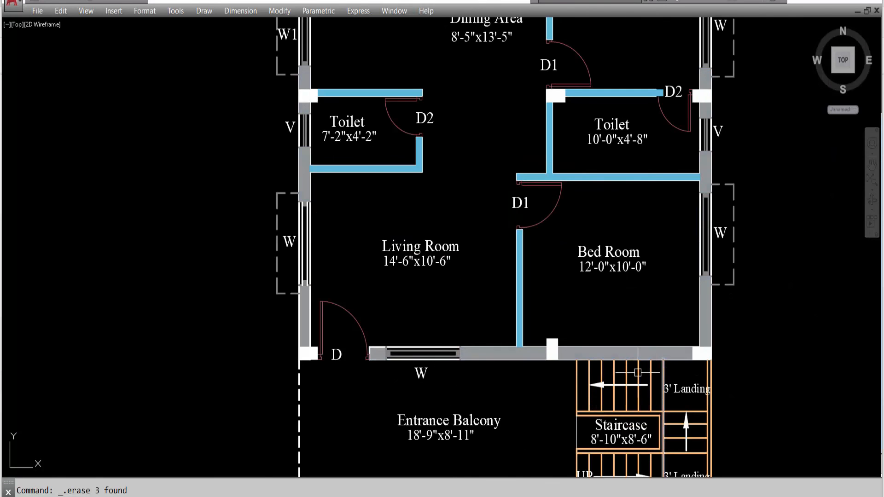
scroll(473, 343, "down", 3)
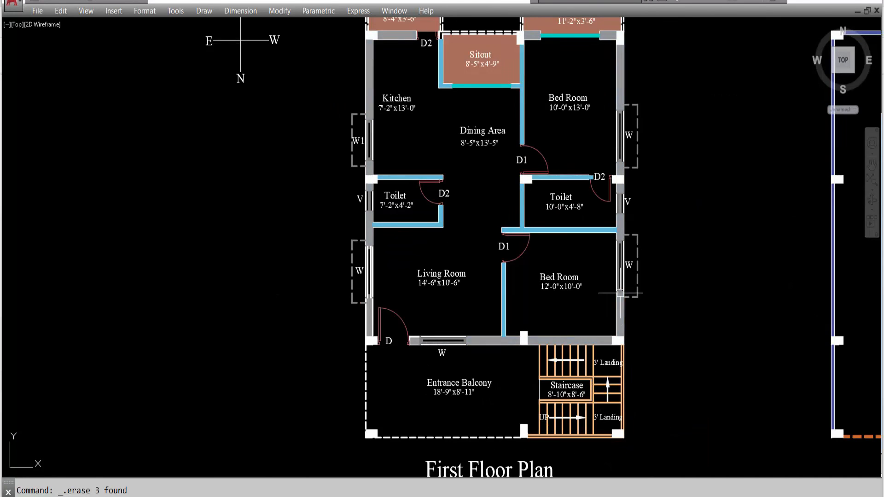
scroll(399, 250, "down", 5)
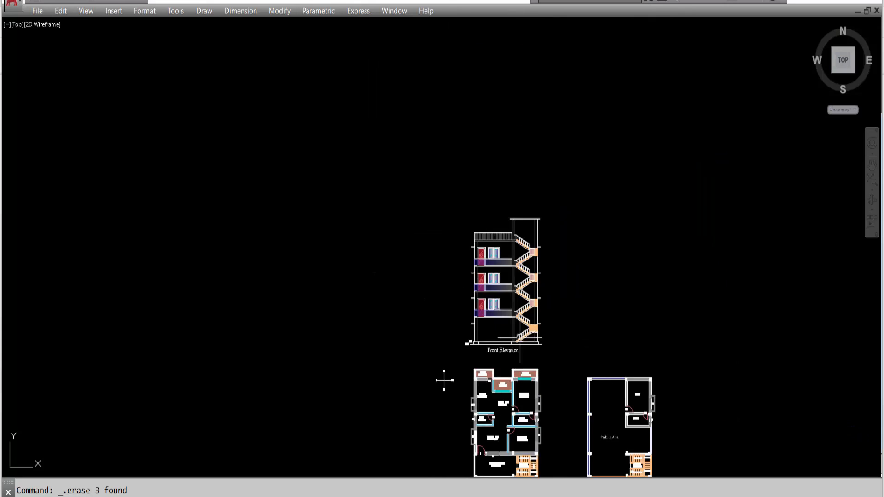
scroll(542, 334, "up", 6)
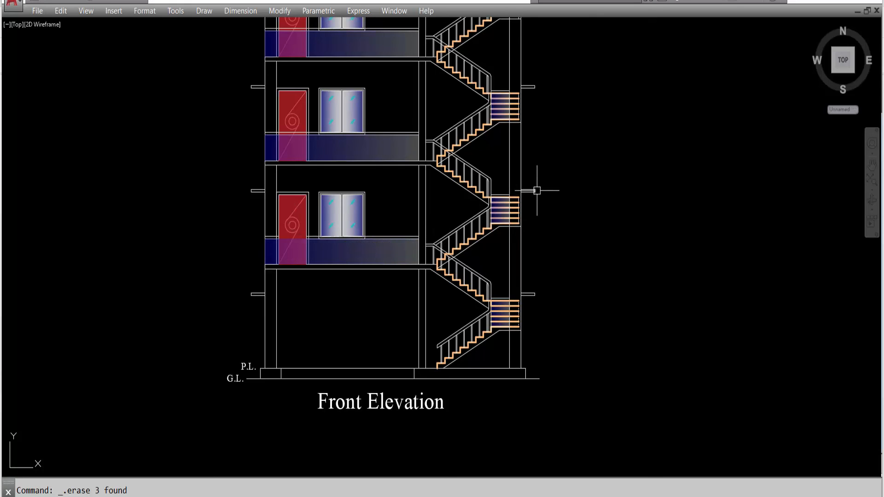
scroll(349, 129, "down", 4)
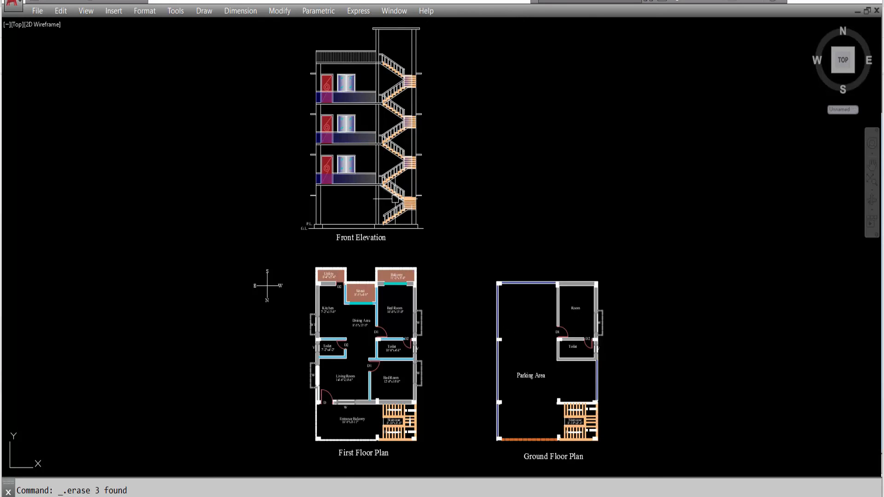
scroll(419, 365, "up", 4)
scroll(282, 426, "down", 4)
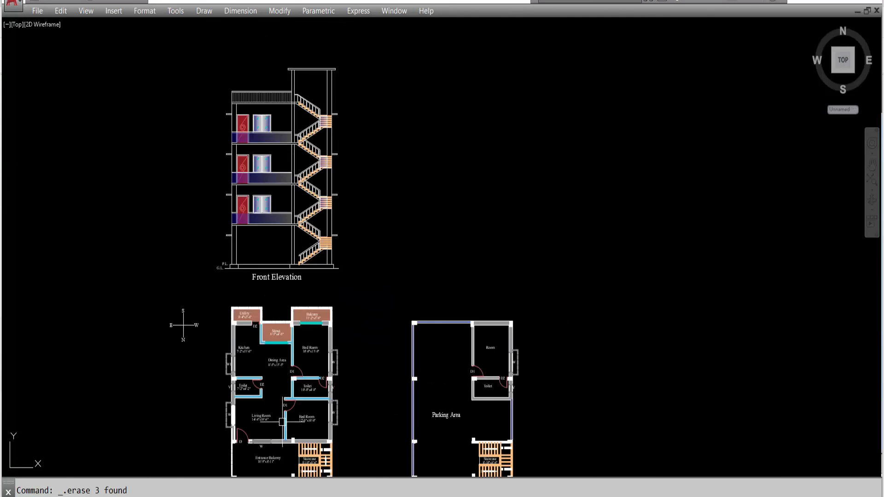
scroll(214, 165, "up", 2)
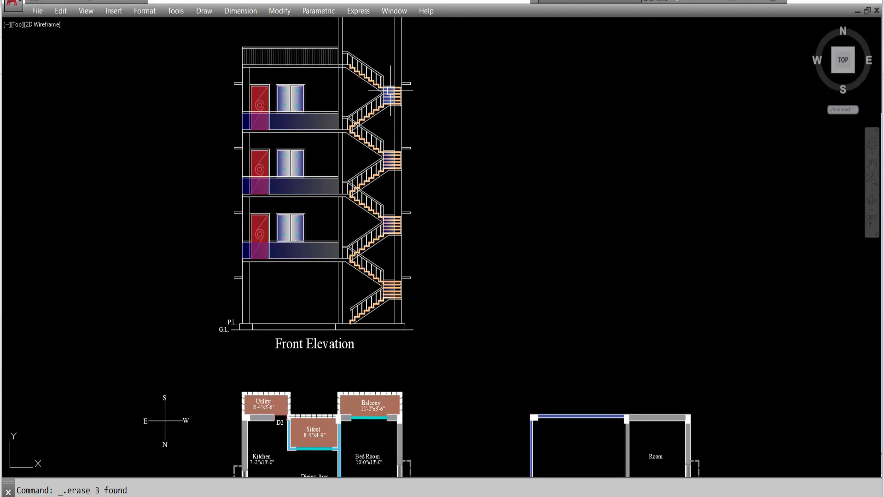
Step: Dimension the staircase head room's clear height from the terrace slab top to the underside of its roof slab
scroll(390, 90, "up", 5)
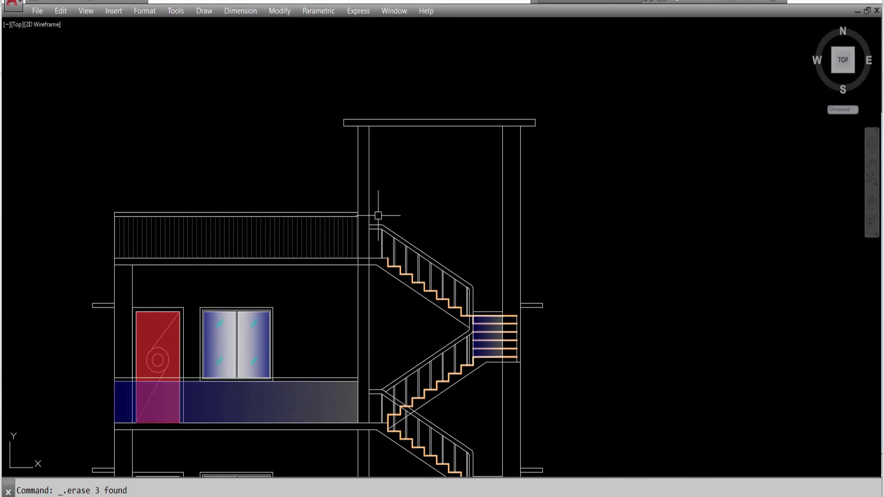
type("diml")
key("Return")
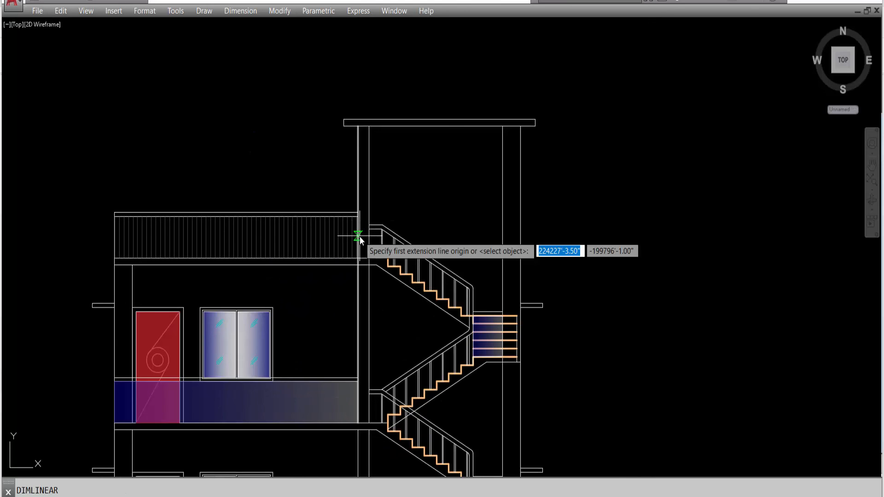
scroll(359, 239, "up", 3)
left_click(363, 273)
scroll(363, 273, "down", 2)
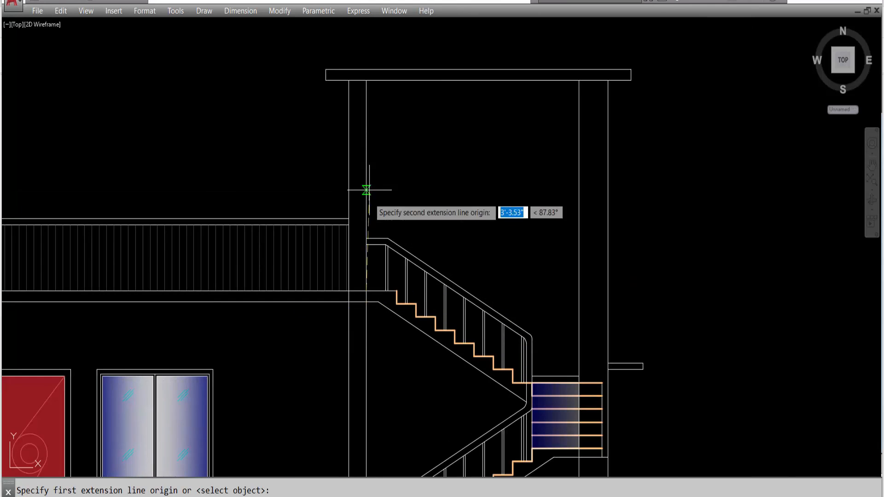
left_click(367, 80)
left_click(420, 122)
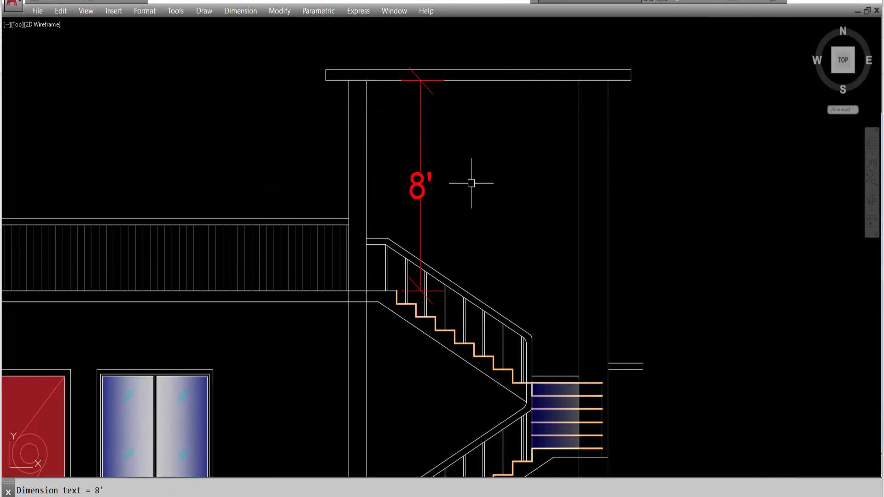
Step: Measure the thickness of the staircase head room's roof slab, without placing the dimension
key("Return")
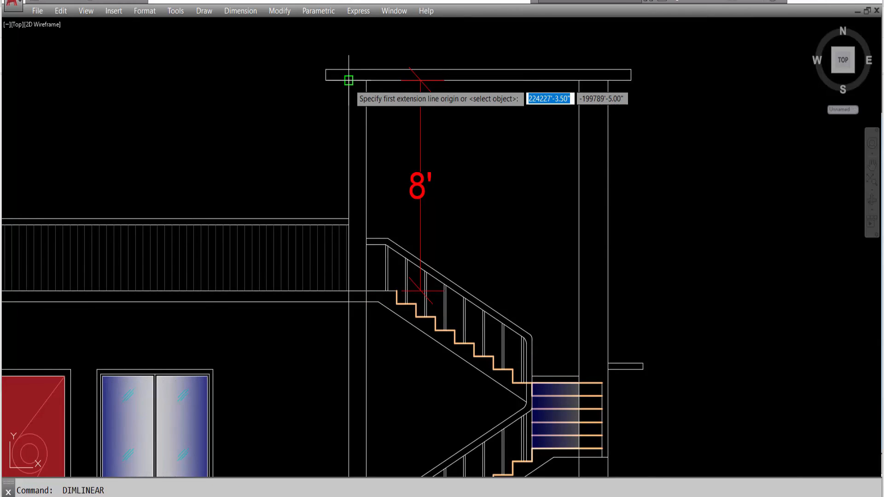
left_click(348, 81)
left_click(348, 70)
key("Escape")
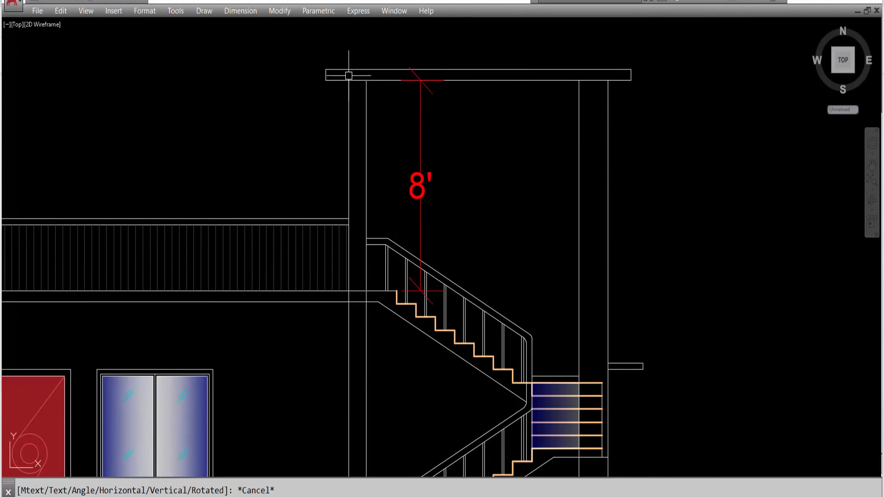
Step: Measure the head room roof slab's overhang beyond the outer face of the column on the terrace side, without placing the dimension
key("Return")
left_click(349, 80)
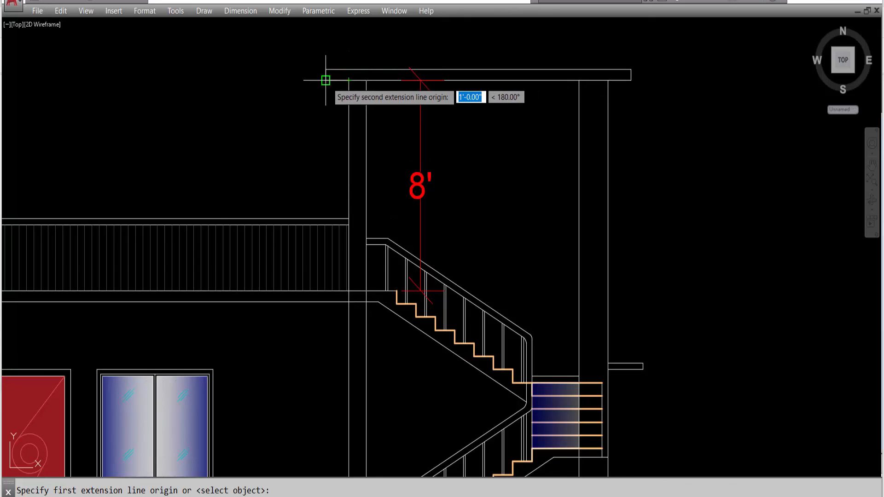
left_click(325, 80)
key("Escape")
Step: Measure the height of the uppermost balcony's shaded parapet panel above the floor slab, without placing the dimension
scroll(408, 143, "down", 6)
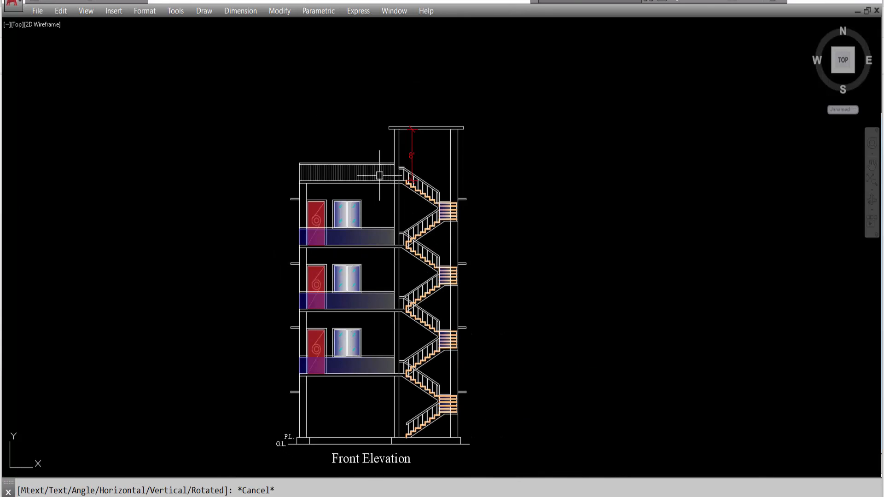
scroll(342, 170, "up", 4)
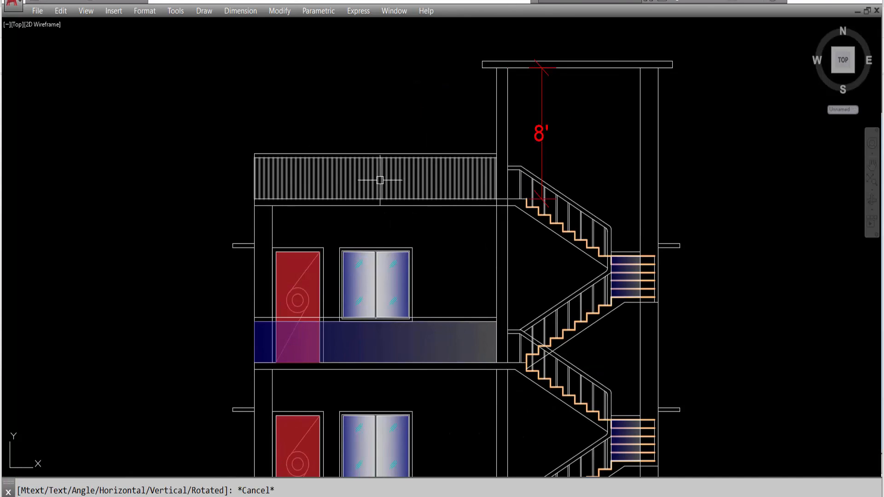
key("Return")
left_click(451, 323)
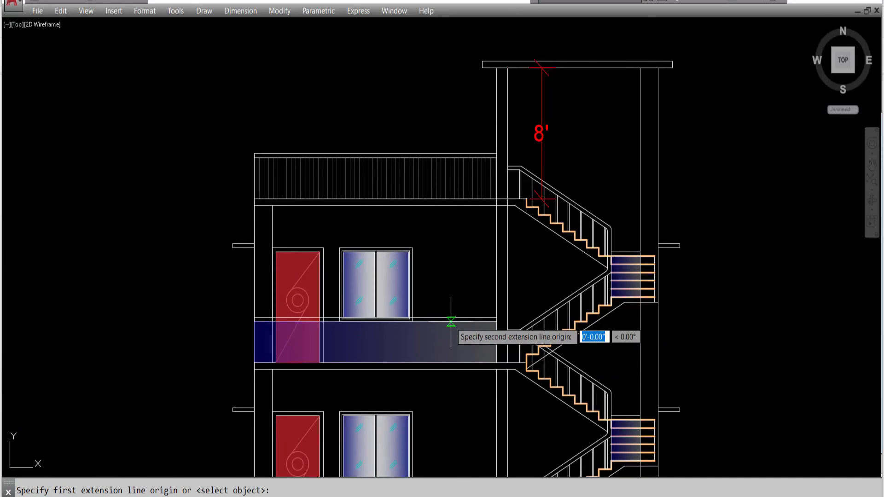
left_click(448, 363)
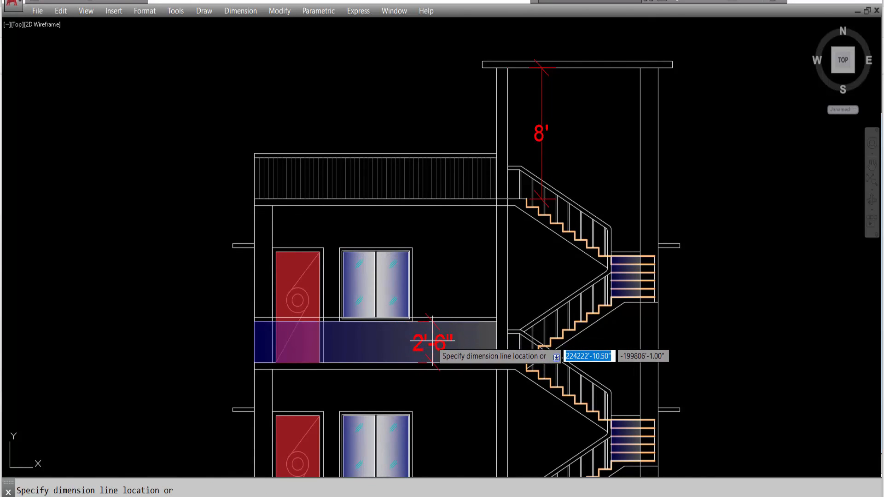
key("Escape")
Step: Measure the height of the terrace parapet's vertically hatched panel above the terrace slab, without placing the dimension
key("Return")
scroll(424, 164, "up", 4)
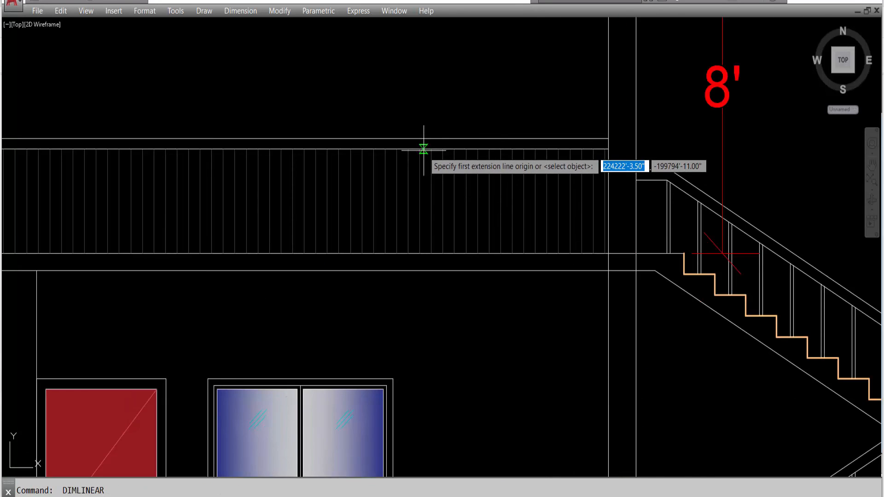
left_click(423, 149)
left_click(424, 253)
scroll(417, 256, "down", 4)
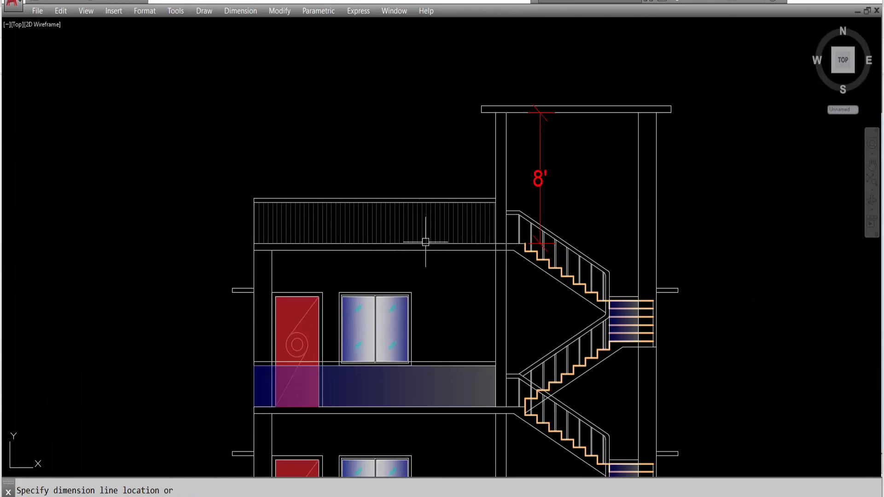
key("Escape")
Step: Measure the thickness of the top band above the uppermost balcony's shaded parapet panel, without placing the dimension
key("Return")
scroll(449, 373, "up", 4)
left_click(449, 326)
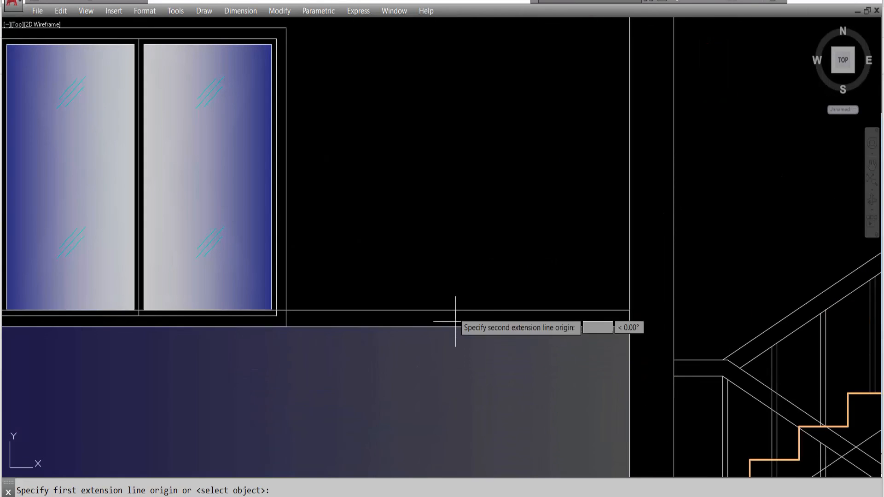
left_click(458, 312)
key("Escape")
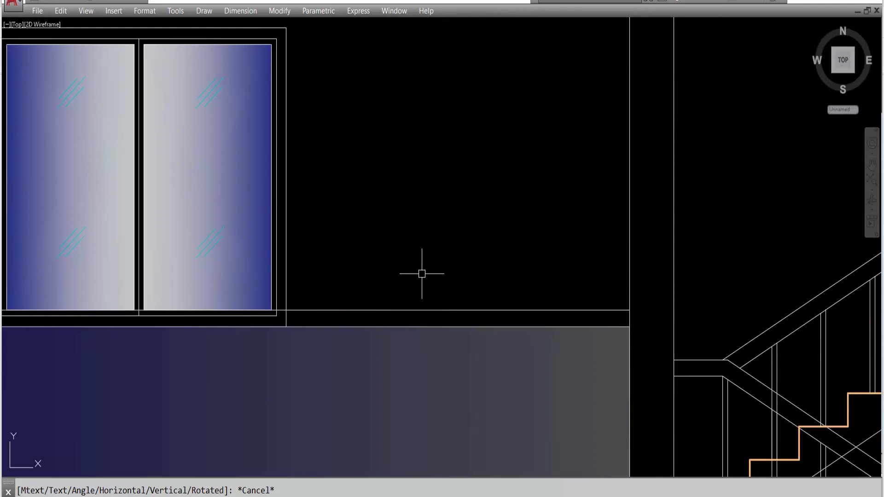
Step: Delete the head room height dimension from the front elevation
scroll(420, 276, "down", 4)
scroll(423, 187, "down", 6)
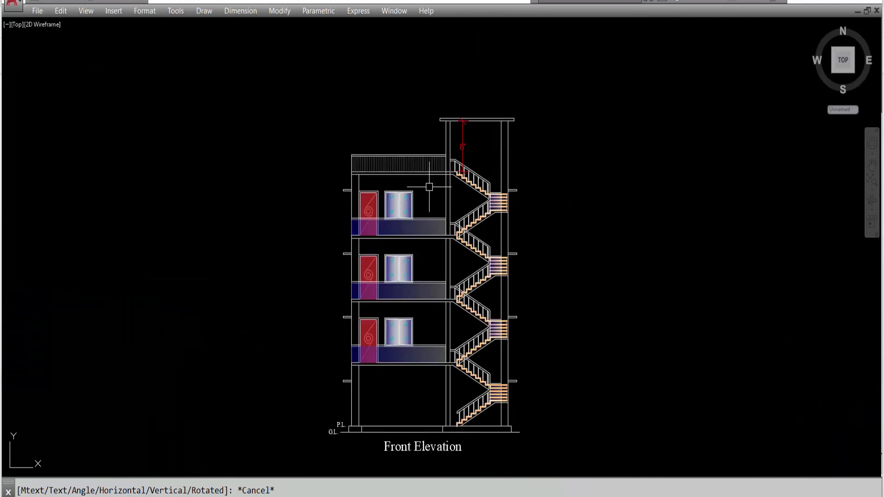
scroll(469, 170, "up", 4)
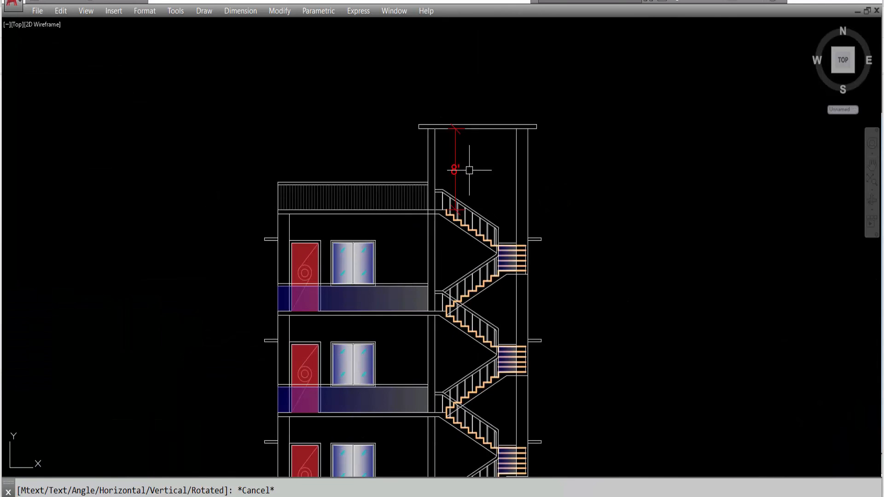
left_click(455, 169)
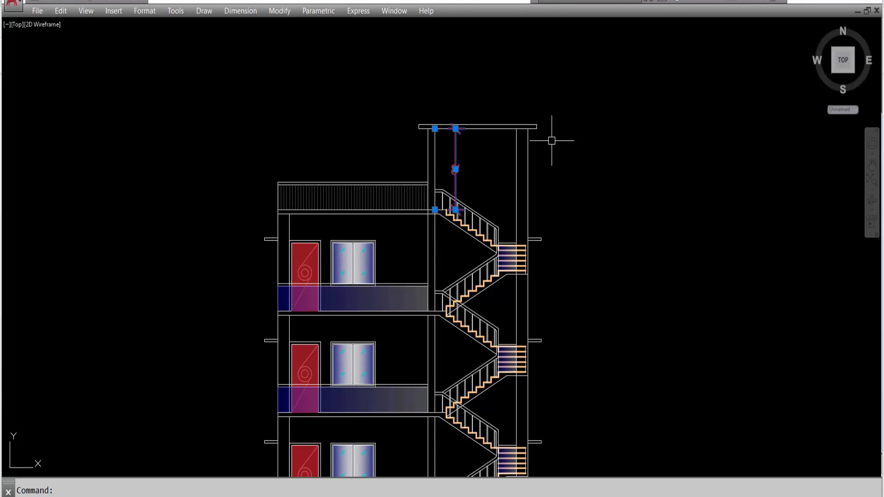
key("Delete")
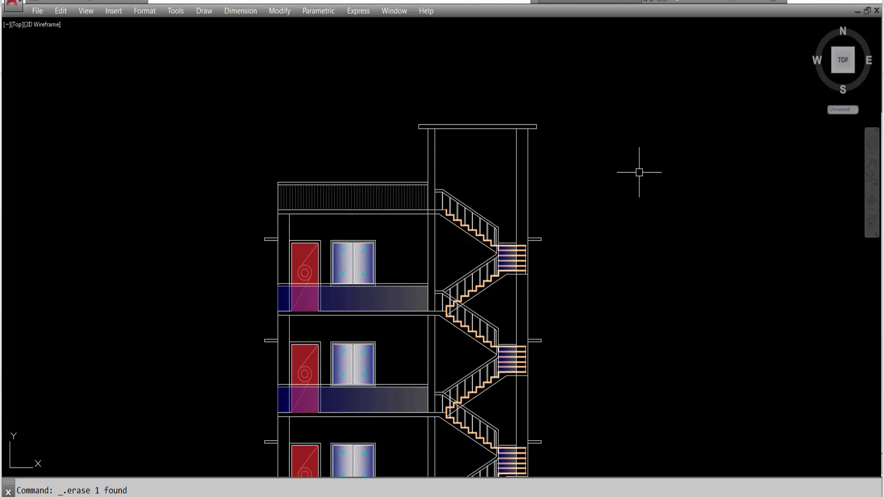
Step: Review the completed front elevation from the terrace and staircase down to the plinth, together with the first and ground floor plans
scroll(424, 198, "up", 2)
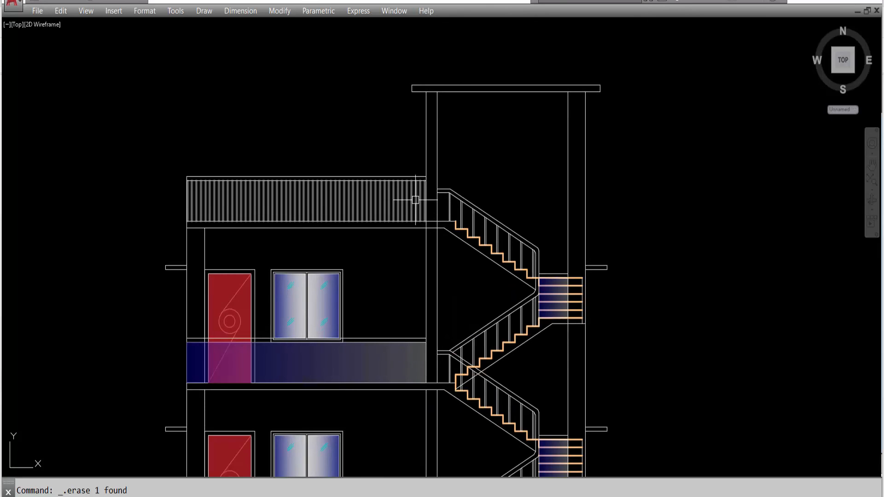
scroll(398, 166, "down", 4)
scroll(398, 165, "down", 2)
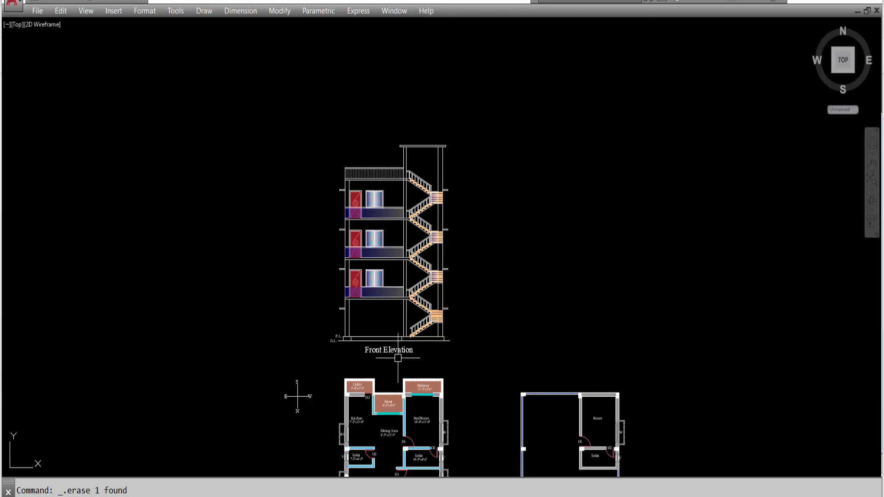
scroll(441, 248, "up", 2)
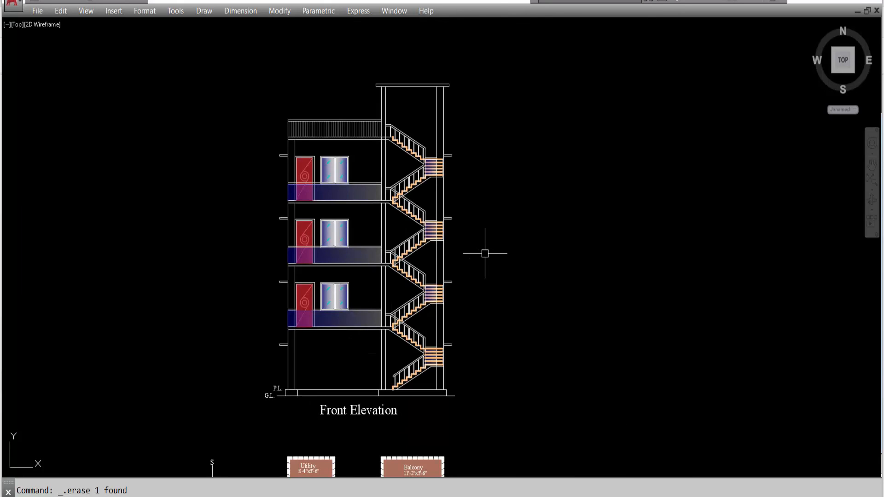
scroll(262, 262, "down", 3)
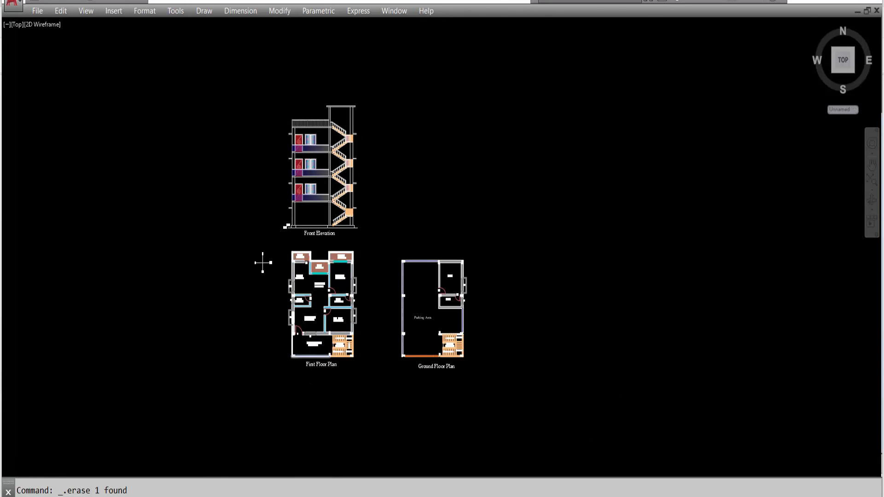
scroll(310, 361, "up", 4)
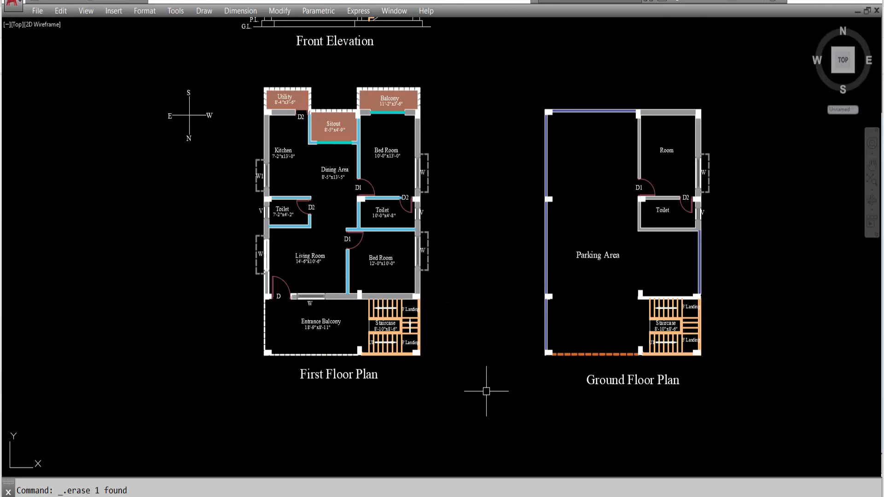
scroll(481, 392, "down", 3)
scroll(458, 238, "up", 2)
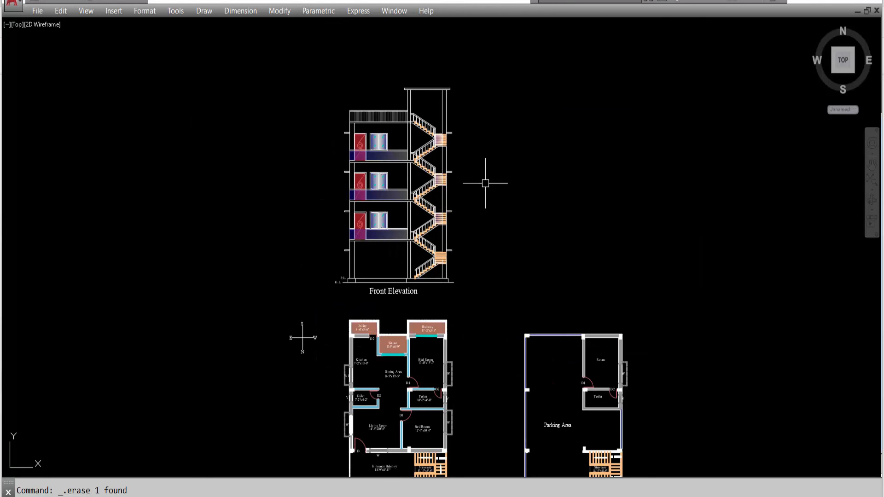
scroll(435, 150, "up", 4)
scroll(584, 191, "down", 2)
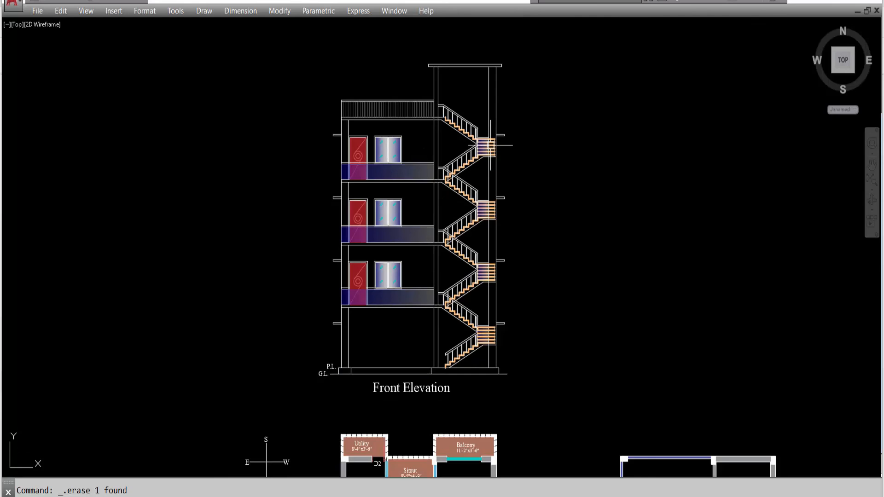
scroll(478, 346, "up", 4)
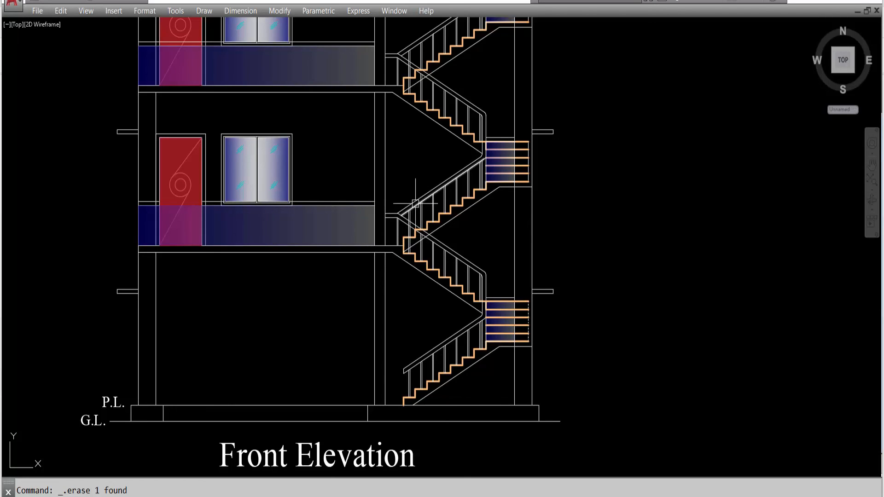
scroll(492, 293, "down", 2)
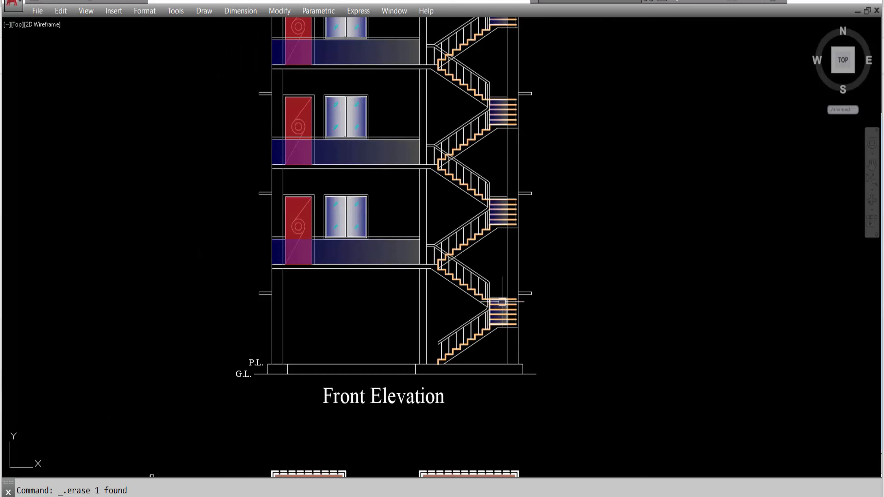
middle_click_drag(582, 170, 579, 249)
scroll(449, 240, "down", 2)
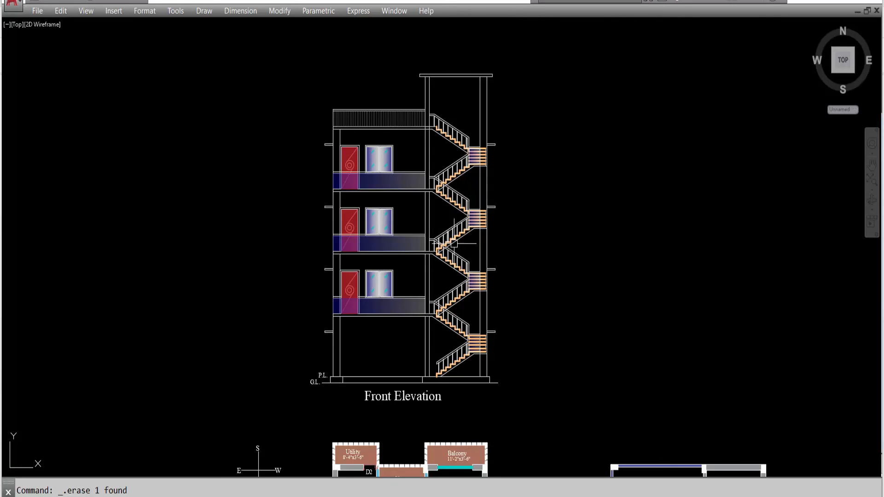